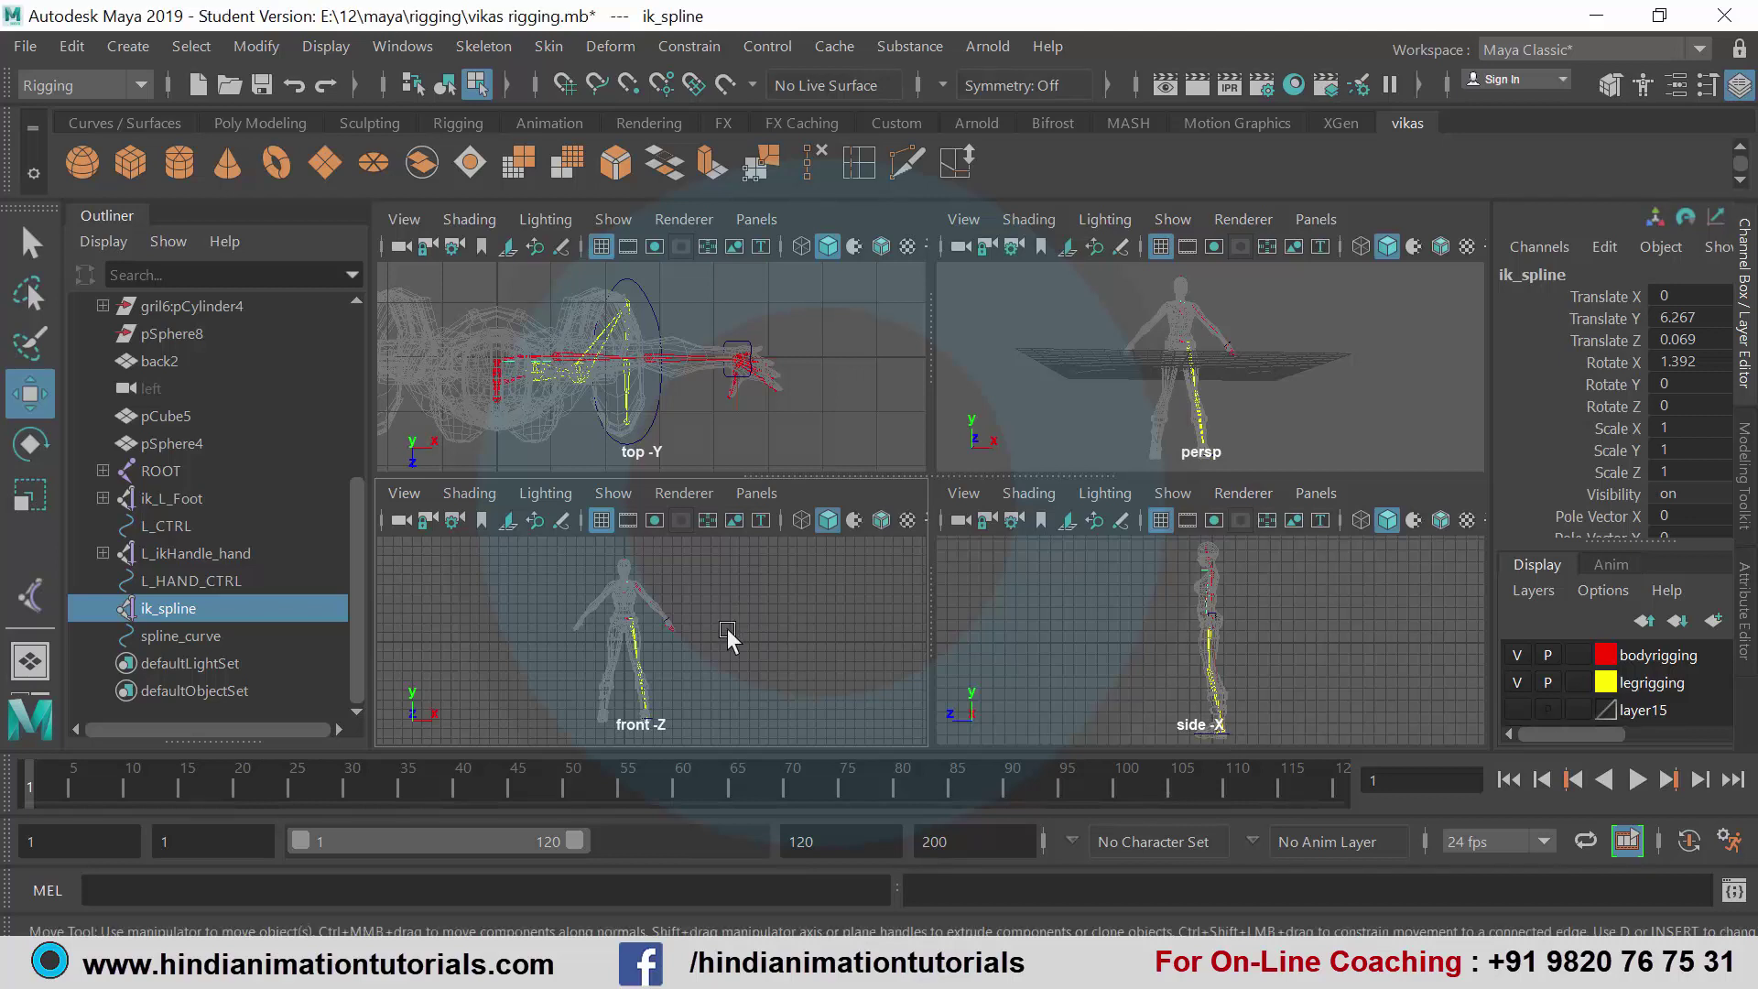
- Zoom and pan the maximized front view in on the character's hips
{"action": "left_click", "coordinate": [778, 627]}
{"action": "key", "text": "space"}
{"action": "scroll", "coordinate": [601, 474], "scroll_direction": "up", "scroll_amount": 2}
{"action": "scroll", "coordinate": [833, 581], "scroll_direction": "up", "scroll_amount": 3}
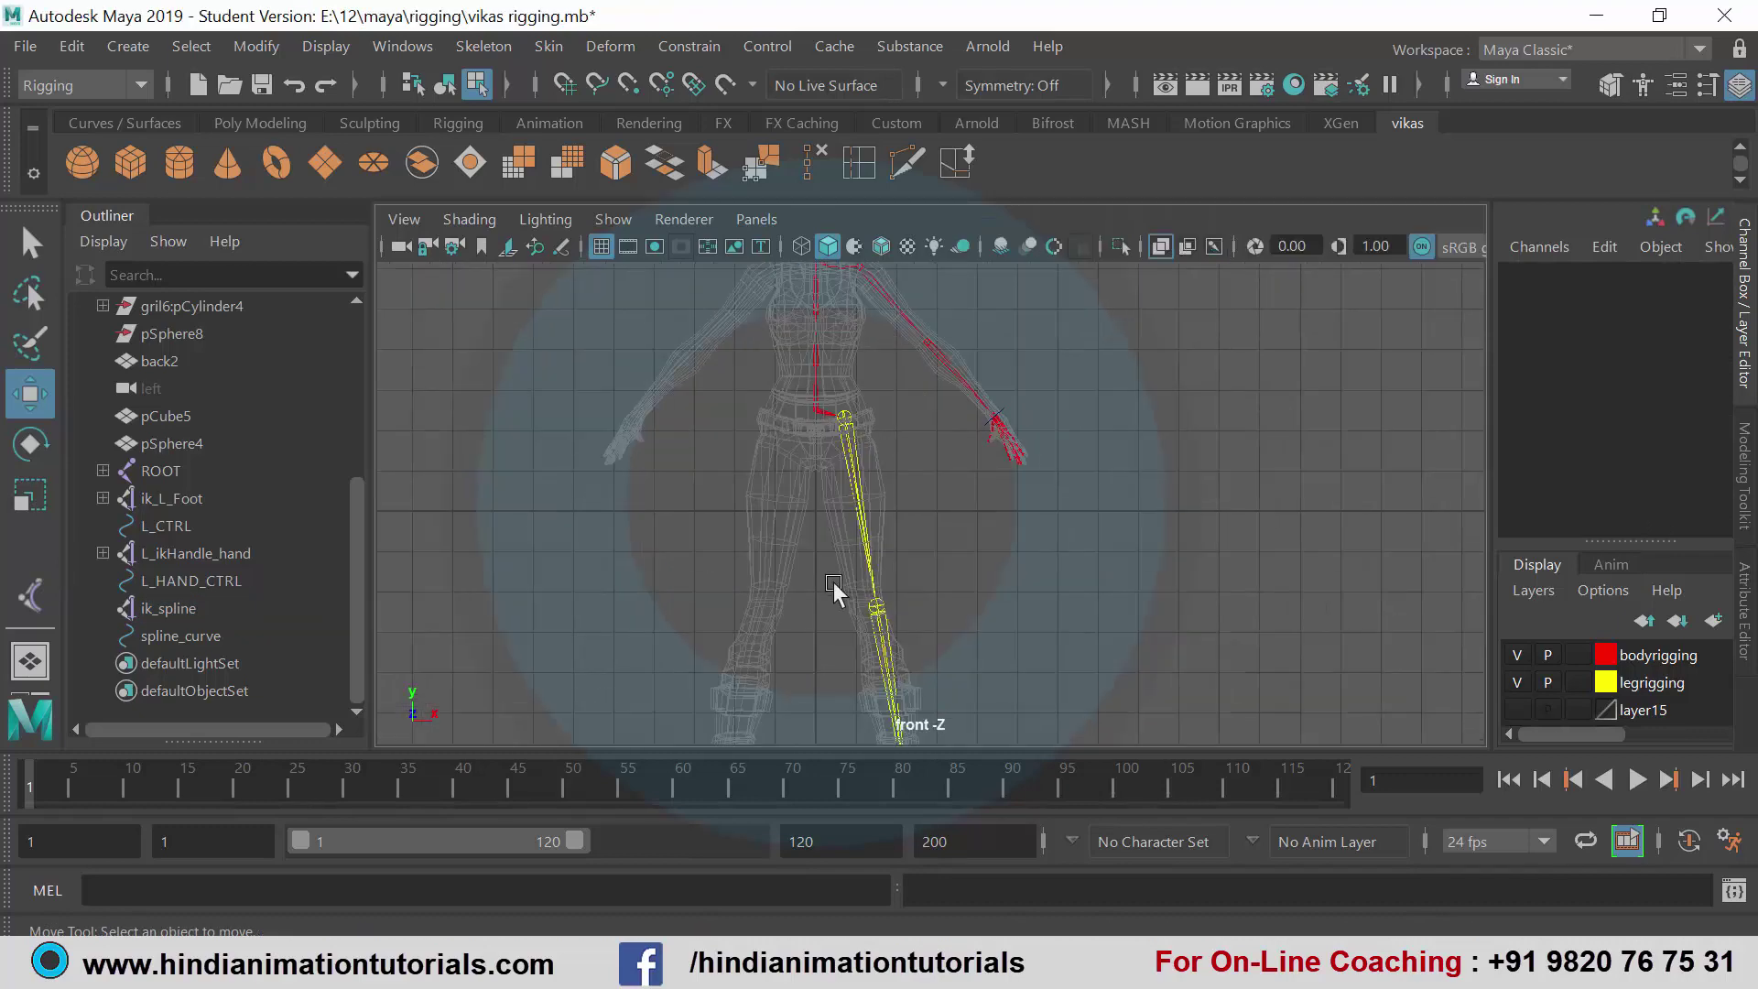
{"action": "scroll", "coordinate": [833, 580], "scroll_direction": "up", "scroll_amount": 2}
{"action": "middle_click_drag", "start_coordinate": [795, 459], "coordinate": [785, 557], "text": "alt"}
{"action": "scroll", "coordinate": [783, 556], "scroll_direction": "up", "scroll_amount": 2}
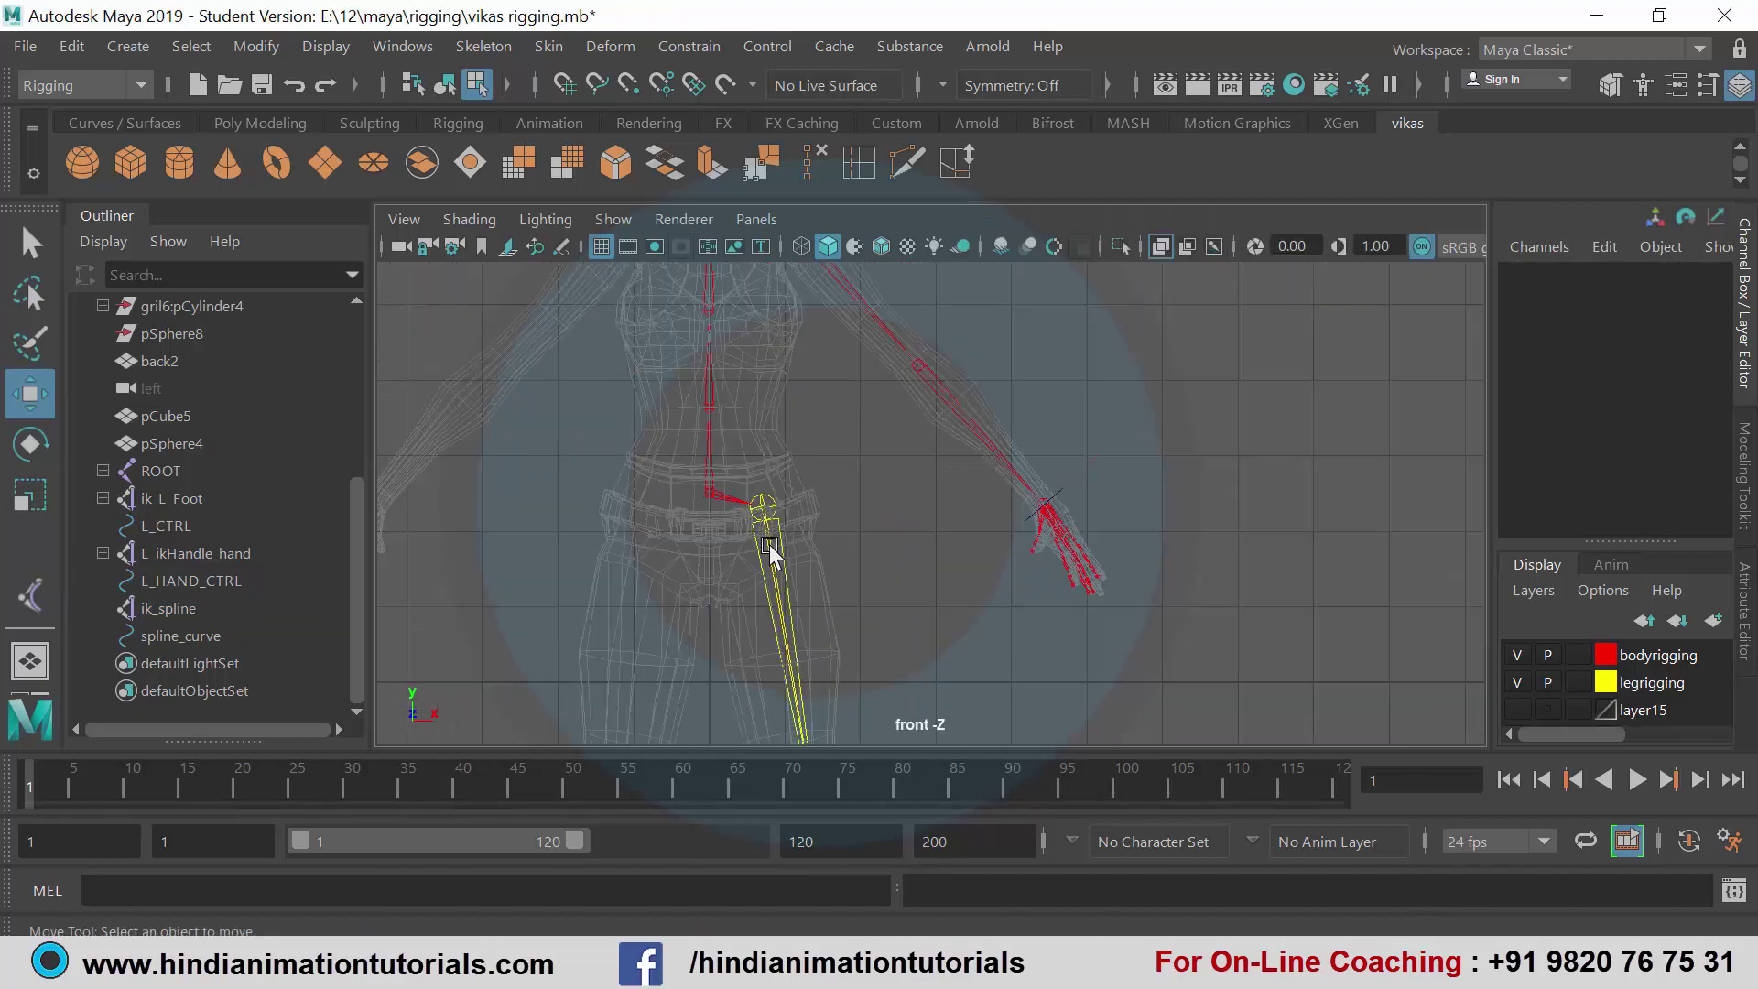
{"action": "middle_click_drag", "start_coordinate": [709, 463], "coordinate": [757, 541], "text": "alt"}
{"action": "scroll", "coordinate": [726, 573], "scroll_direction": "up", "scroll_amount": 1}
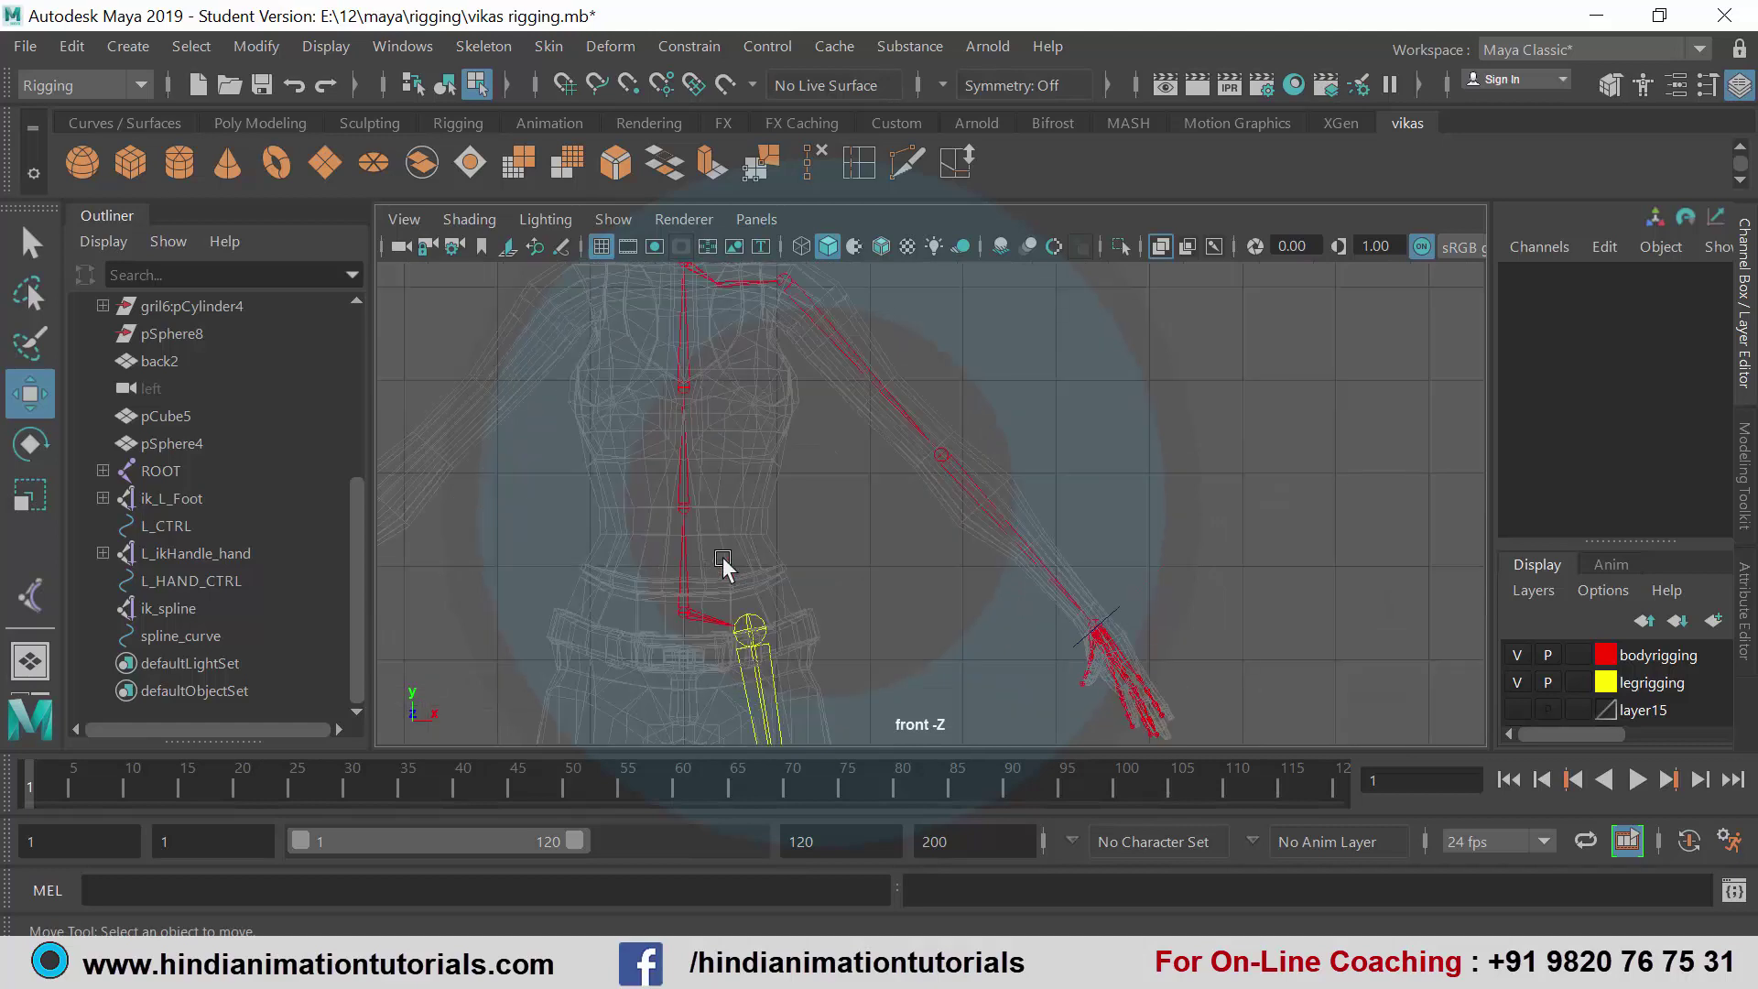
- Inspect the spine joints, ik_spline and spline_curve, framing the view on ik_spline
{"action": "left_click", "coordinate": [685, 609]}
{"action": "left_click", "coordinate": [173, 607]}
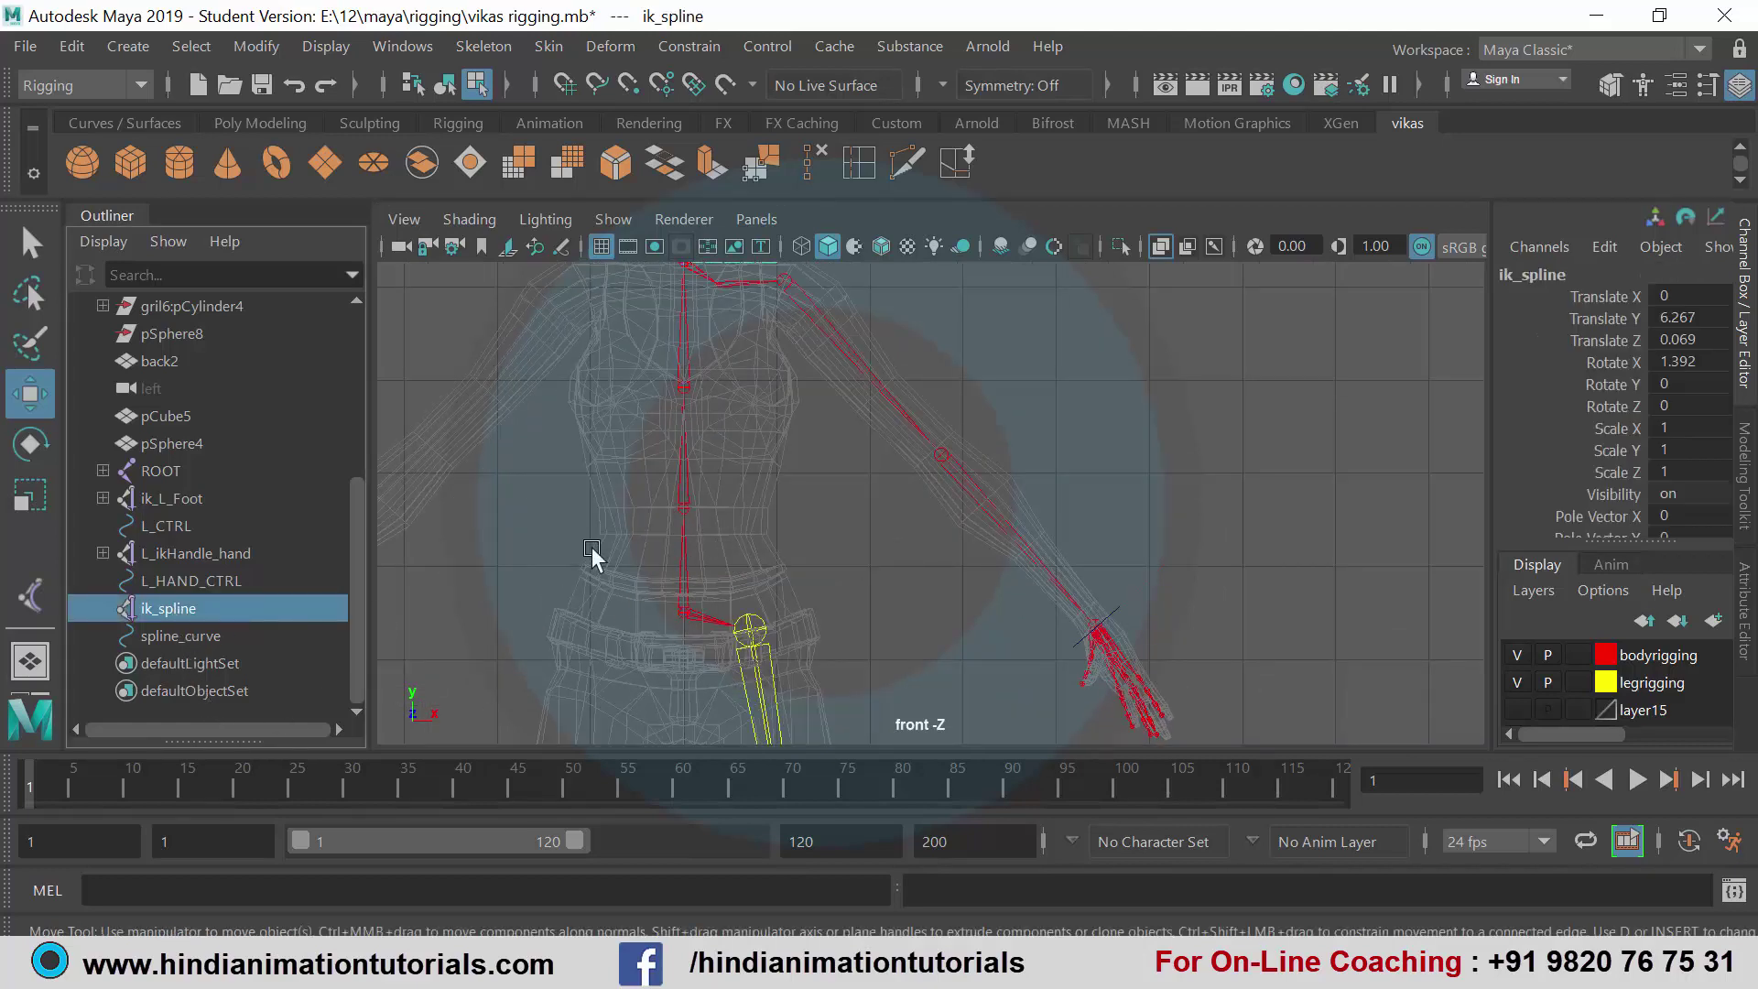
{"action": "left_click", "coordinate": [181, 636]}
{"action": "left_click", "coordinate": [189, 608]}
{"action": "key", "text": "f"}
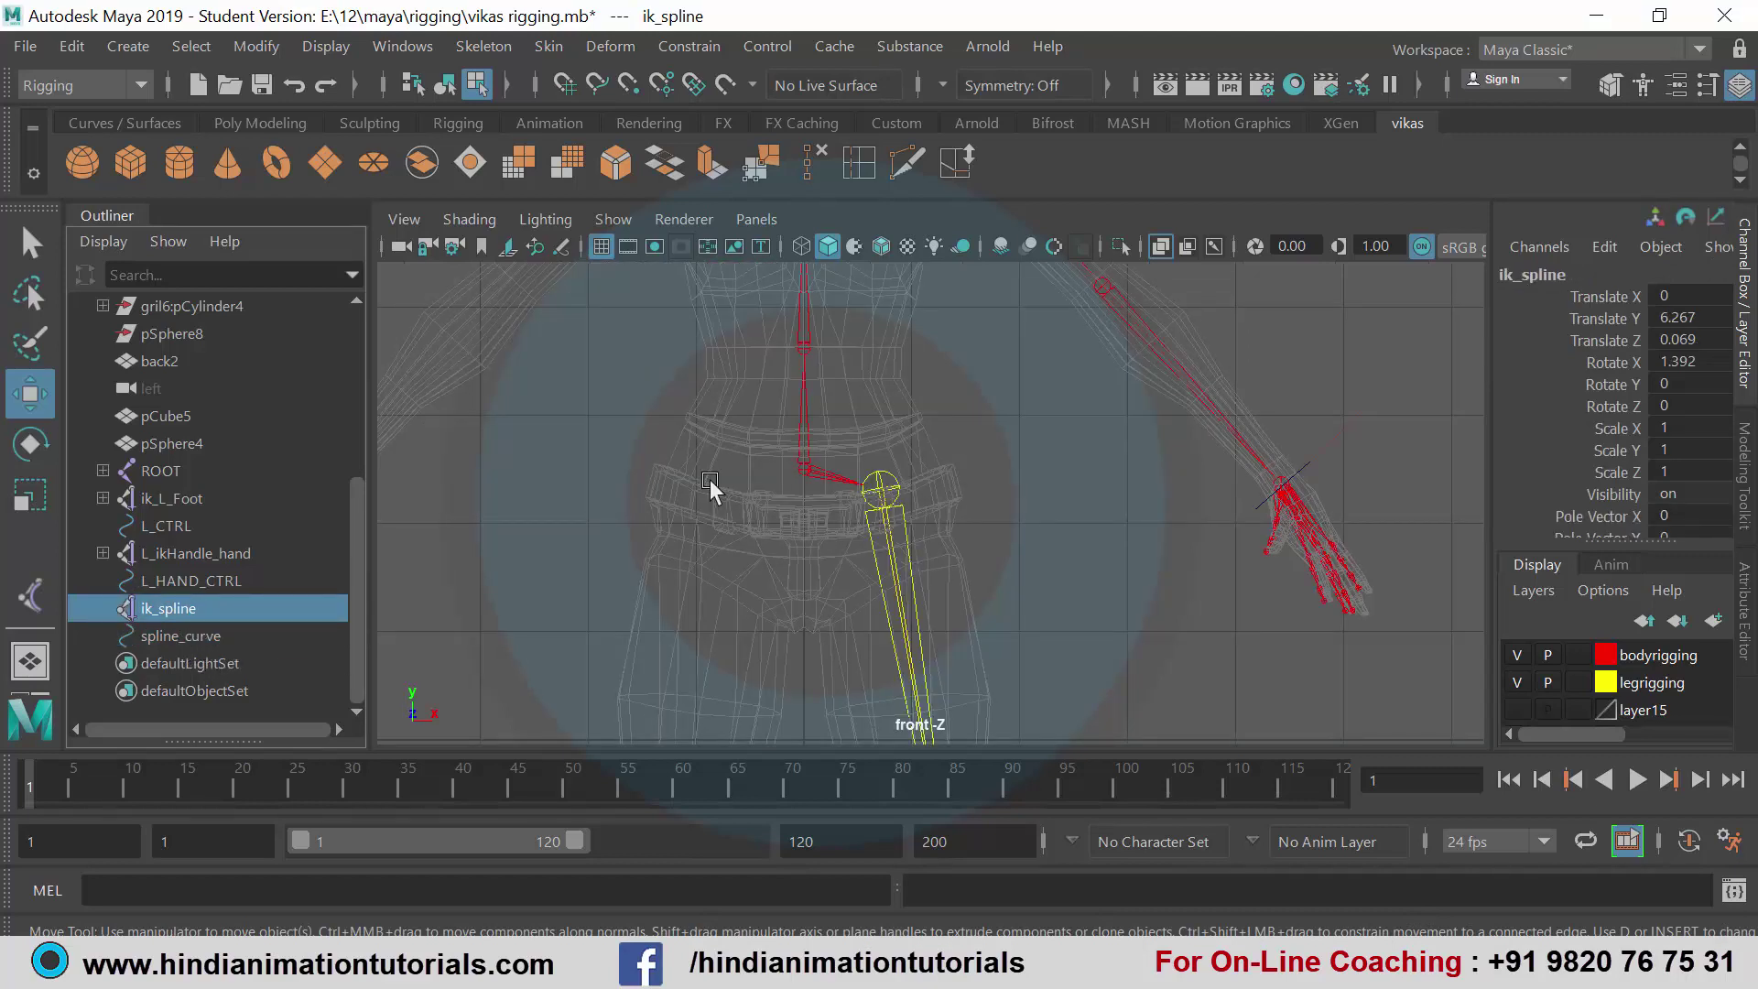
- Create a NURBS circle, raise it to Translate Y 2.516 and scale it uniformly to 1.398
{"action": "left_click", "coordinate": [144, 45]}
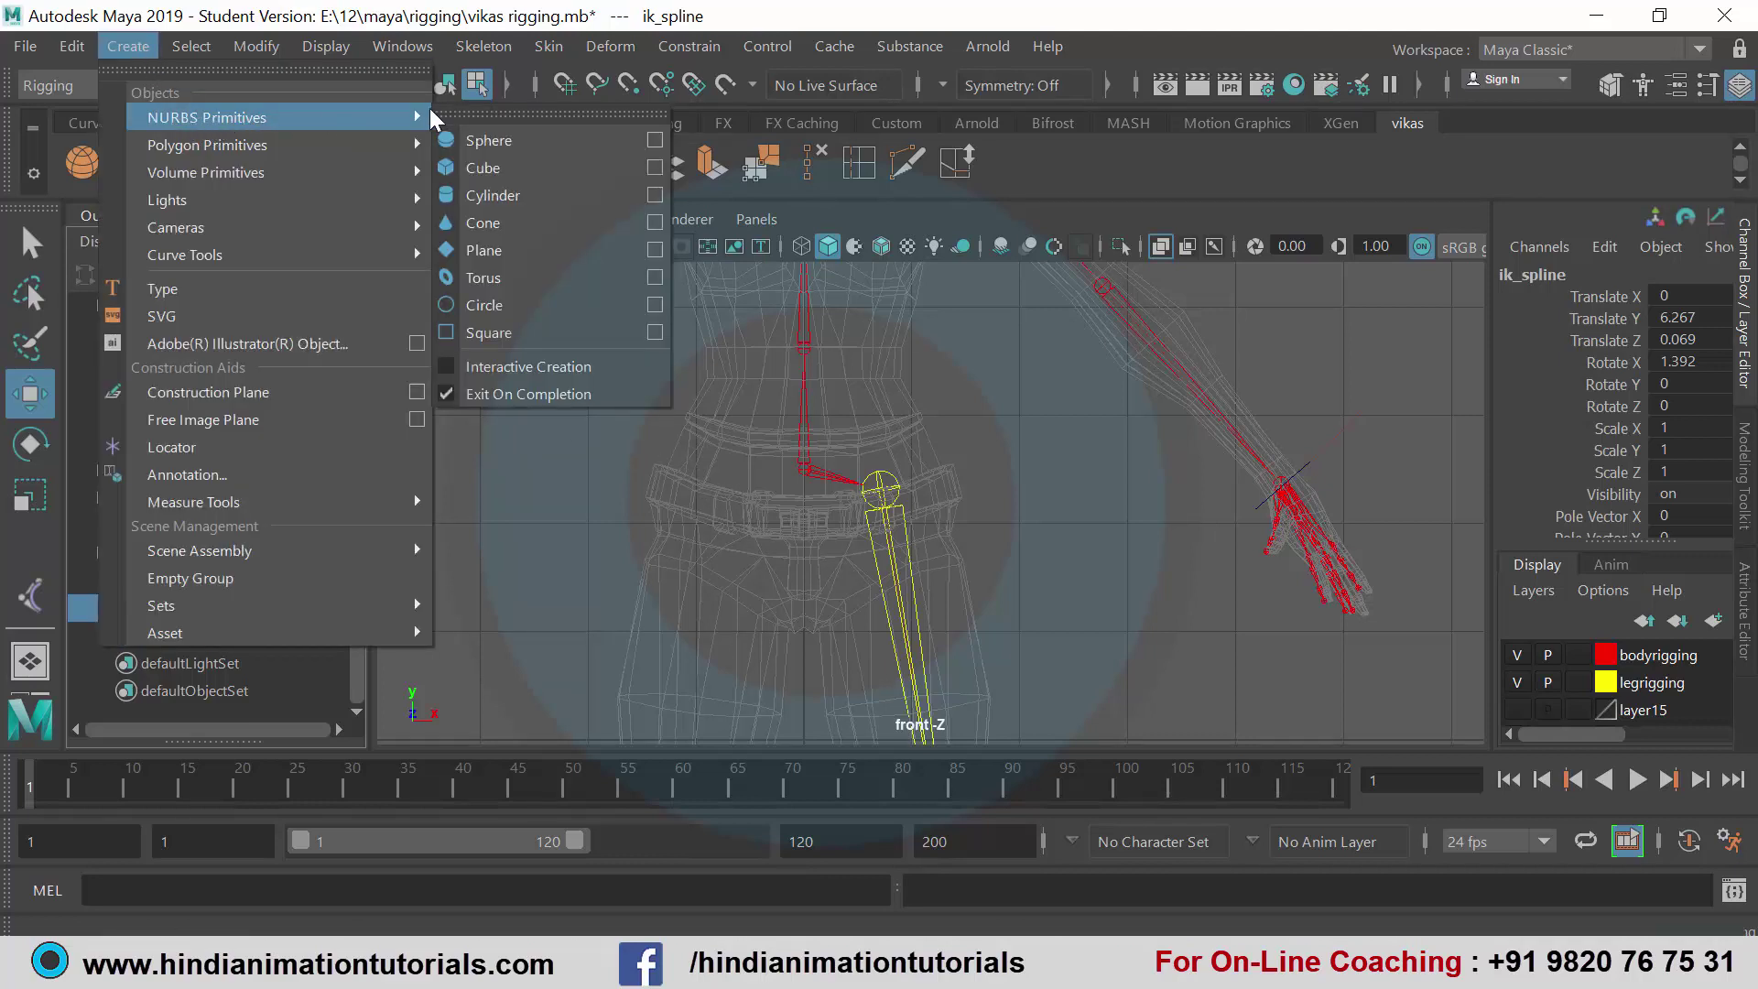
{"action": "mouse_move", "coordinate": [275, 119]}
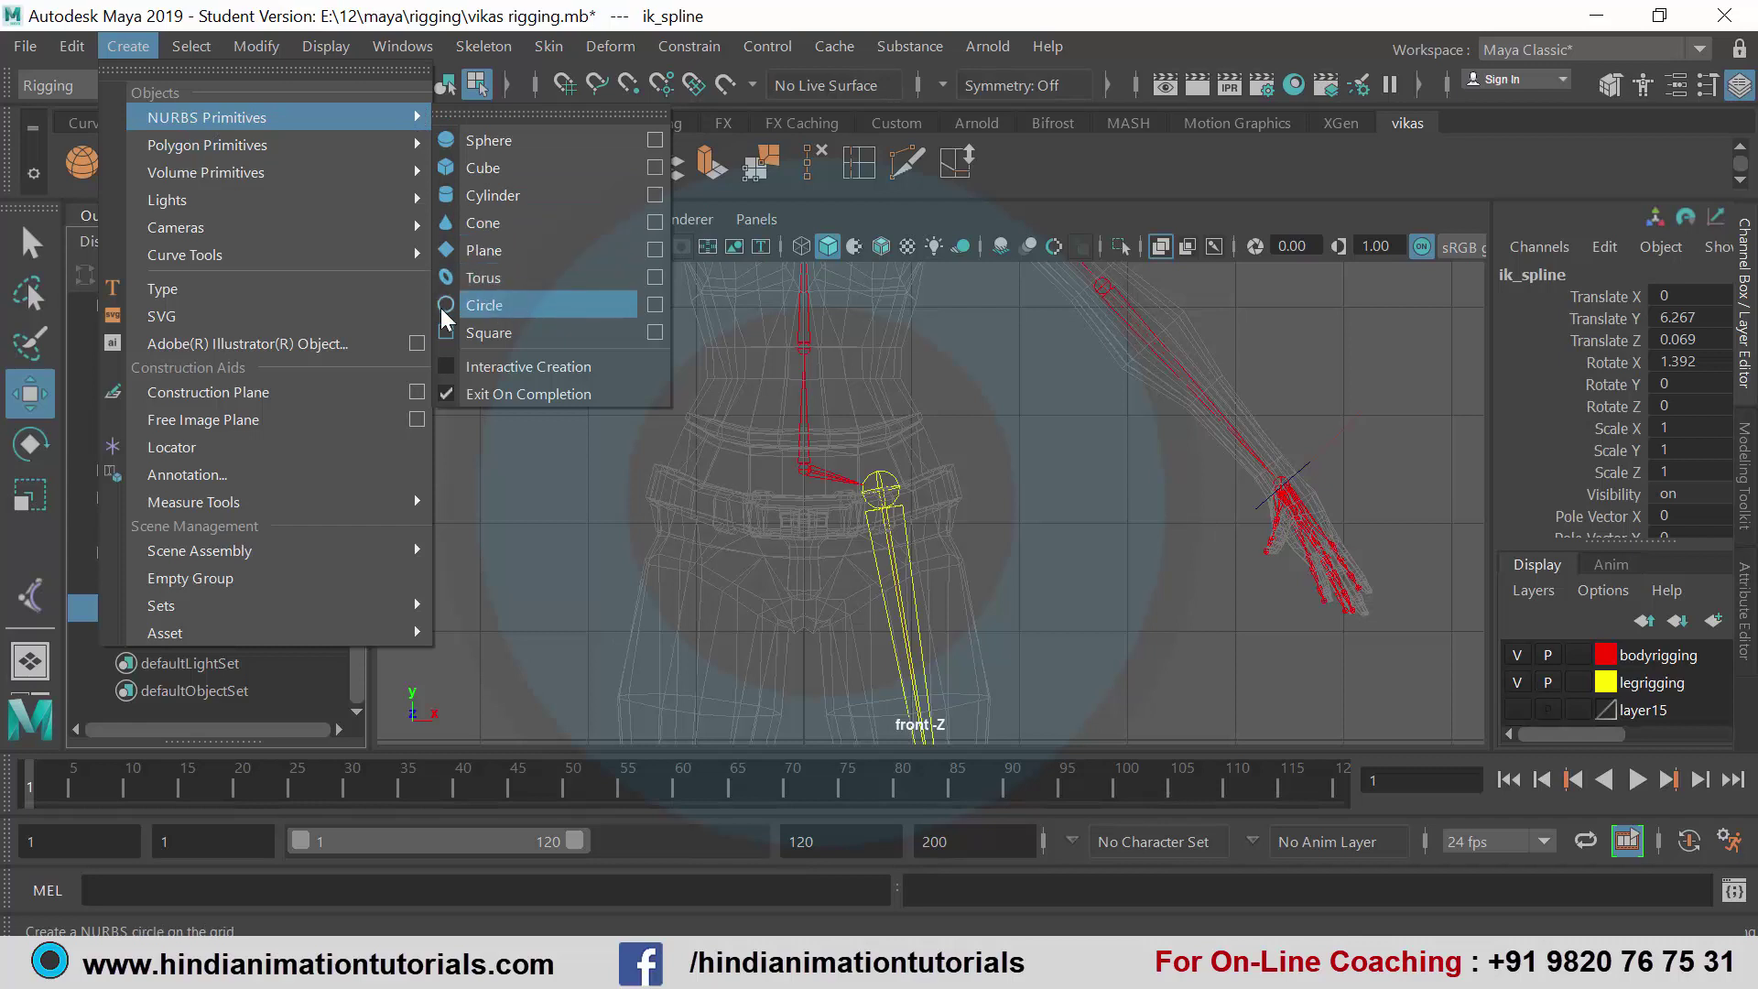
{"action": "left_click", "coordinate": [509, 304]}
{"action": "scroll", "coordinate": [815, 622], "scroll_direction": "down", "scroll_amount": 3}
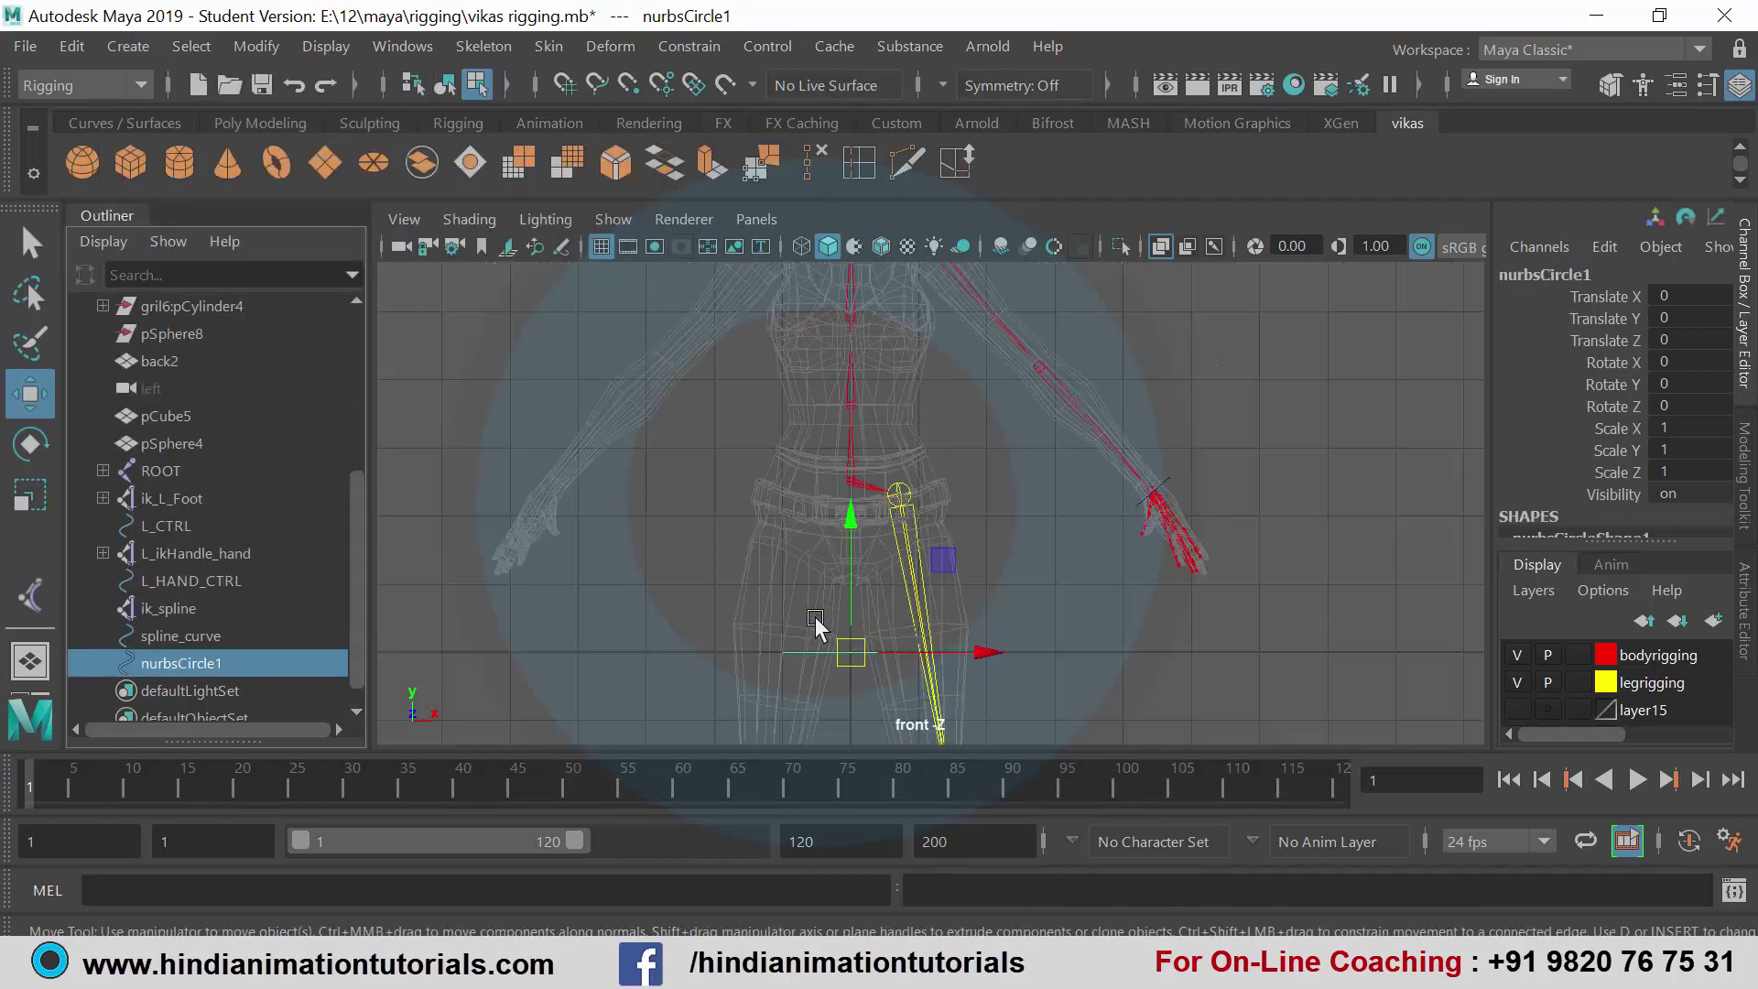
{"action": "scroll", "coordinate": [863, 608], "scroll_direction": "up", "scroll_amount": 1}
{"action": "left_click_drag", "start_coordinate": [865, 608], "coordinate": [835, 366]}
{"action": "scroll", "coordinate": [844, 507], "scroll_direction": "up", "scroll_amount": 4}
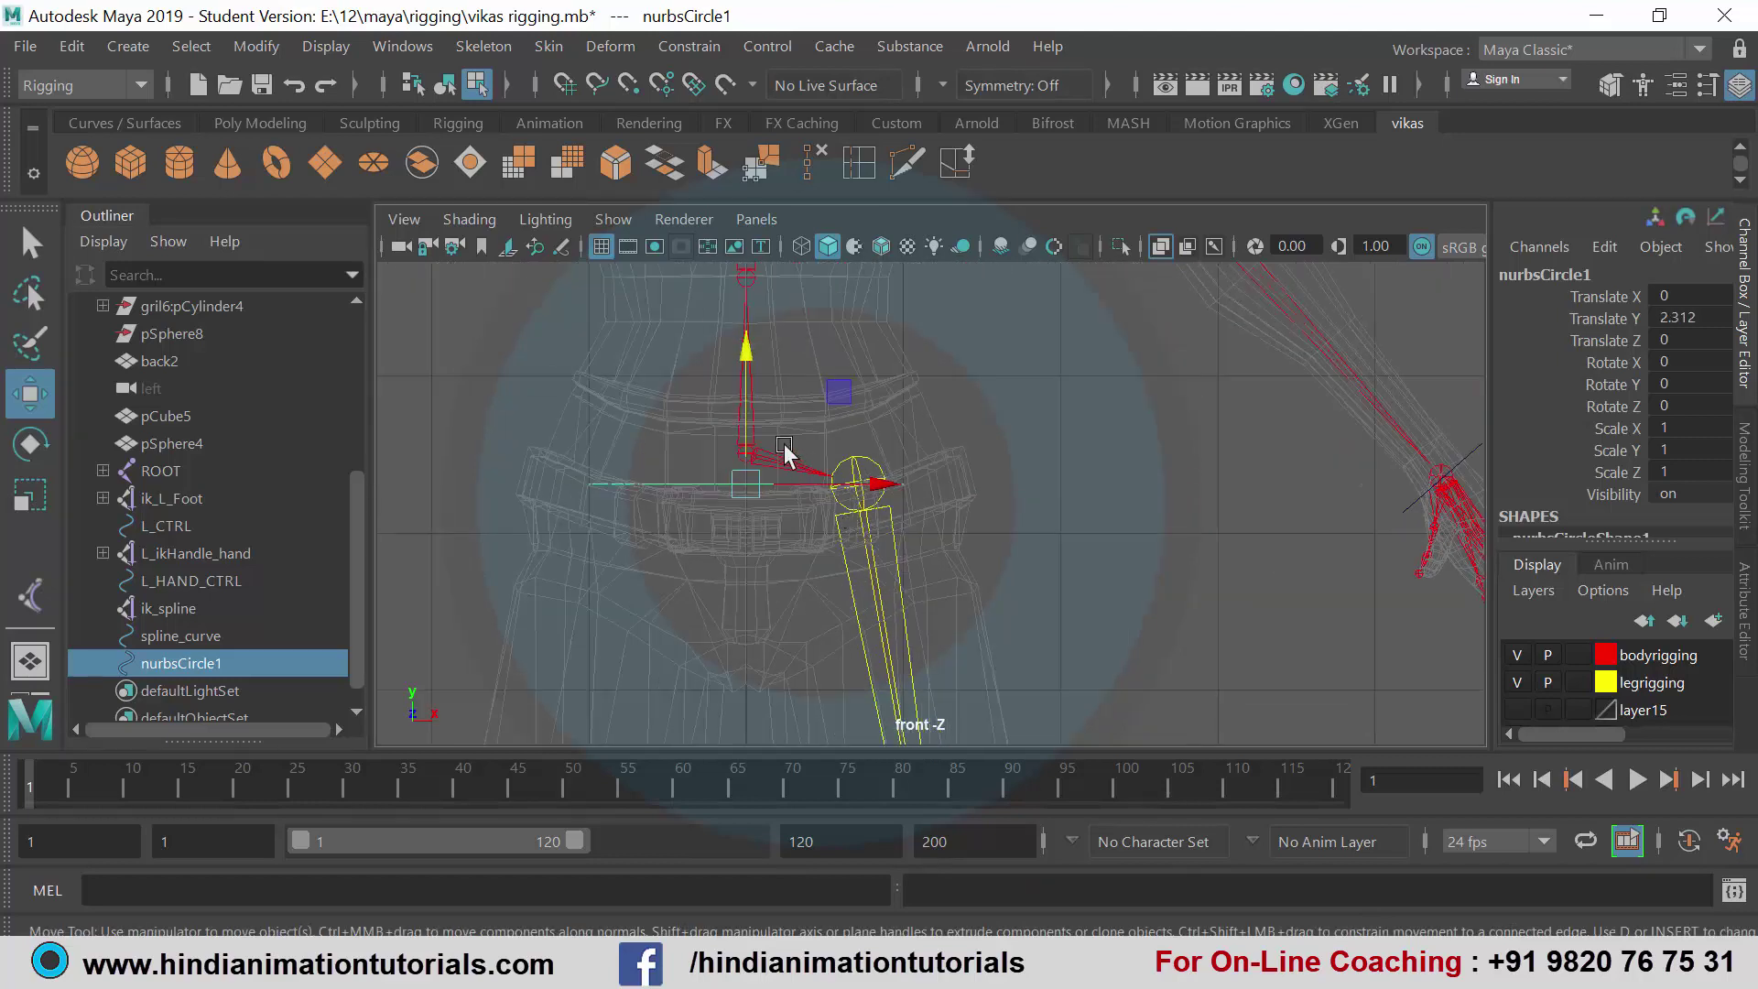
{"action": "left_click_drag", "start_coordinate": [749, 412], "coordinate": [750, 378]}
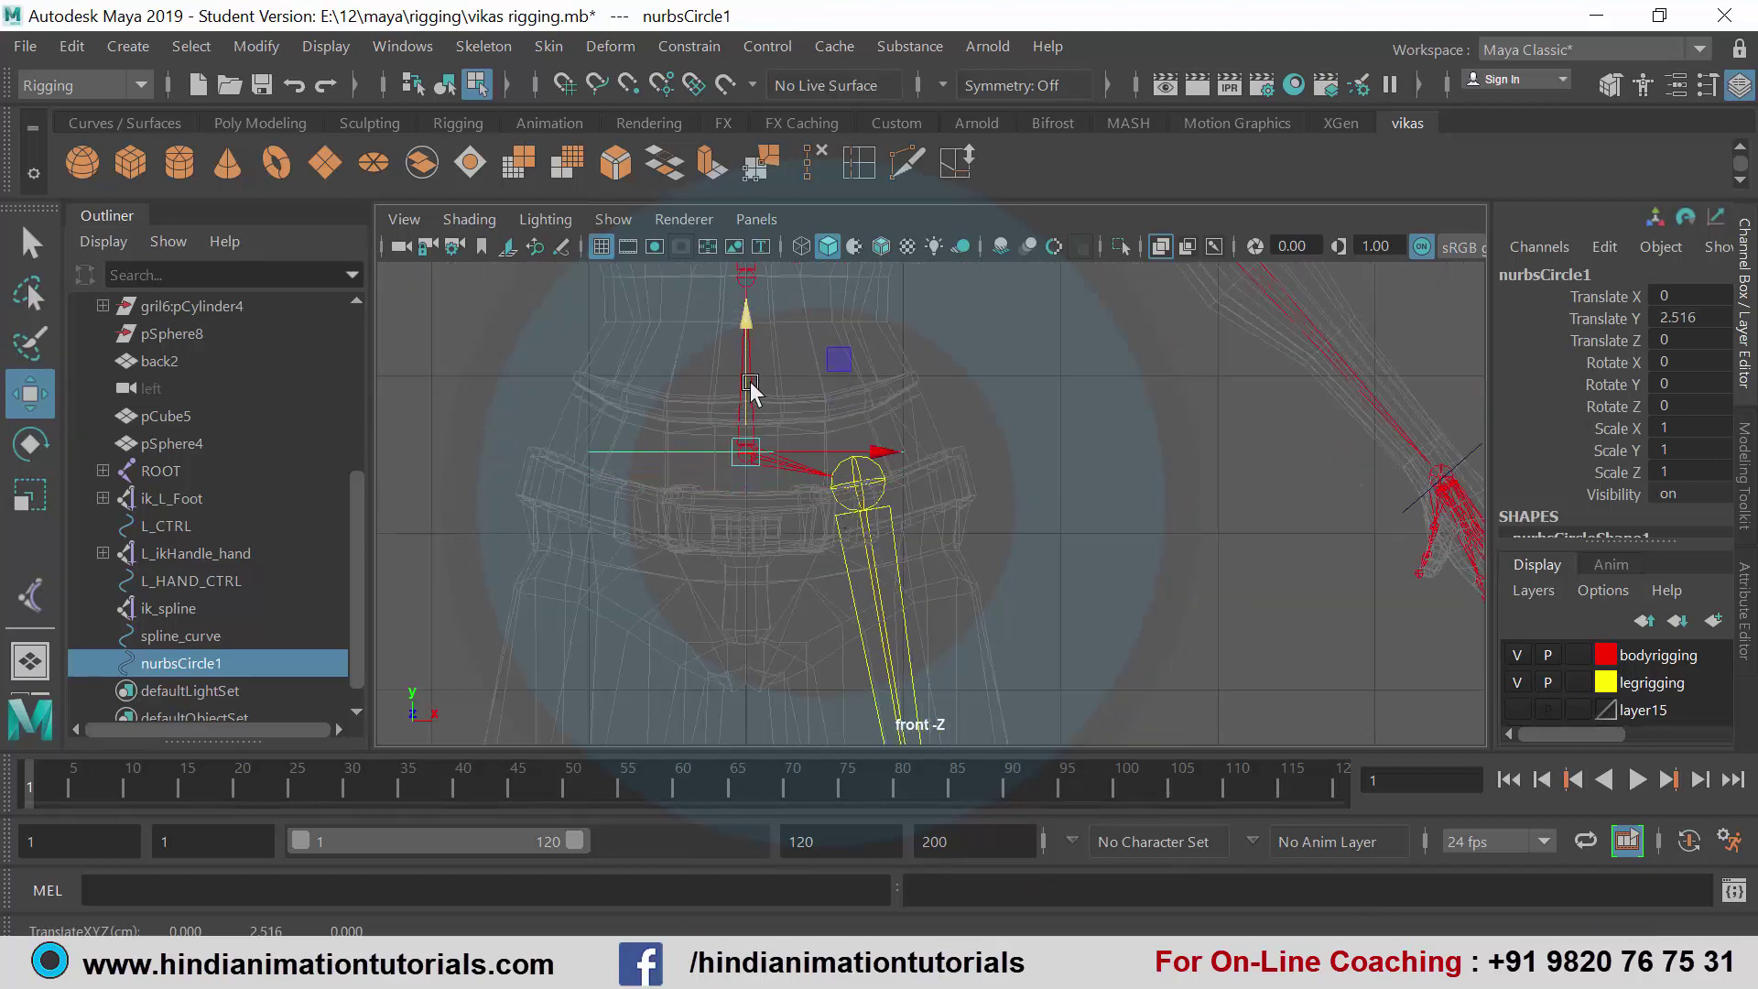
{"action": "key", "text": "r"}
{"action": "left_click_drag", "start_coordinate": [748, 449], "coordinate": [866, 492]}
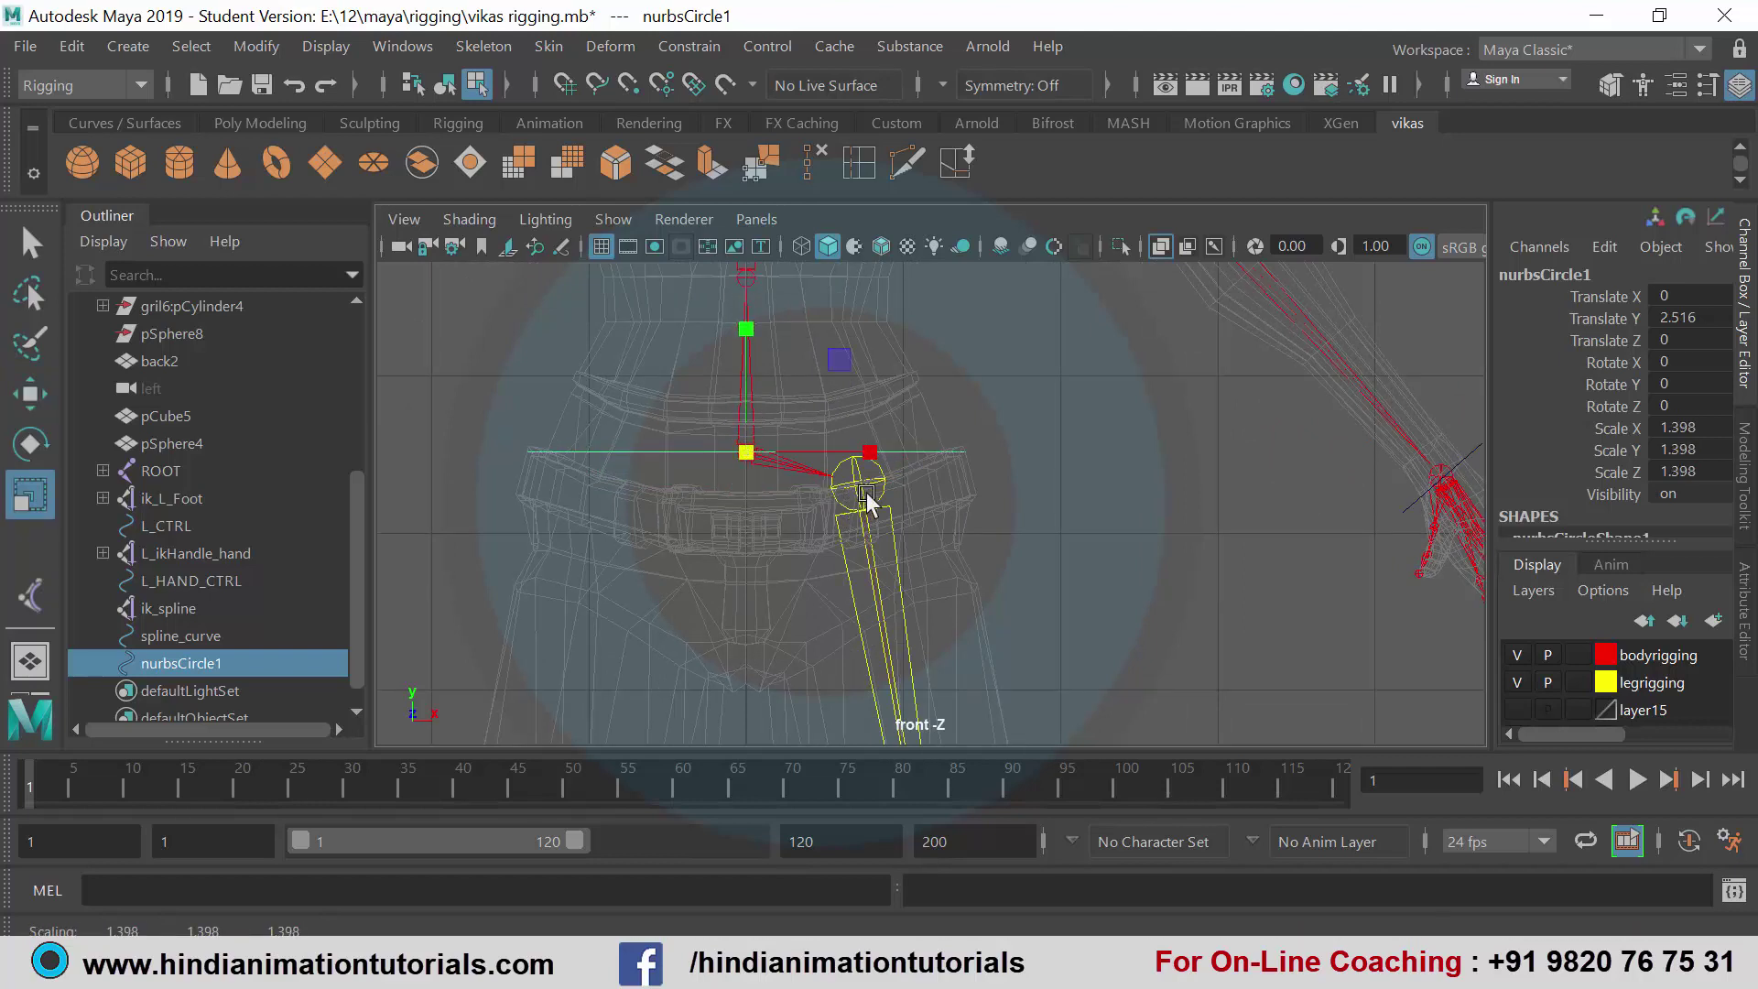
- In the side view, shift the circle along Z to Translate Z 0.31
{"action": "key", "text": "space"}
{"action": "key", "text": "space"}
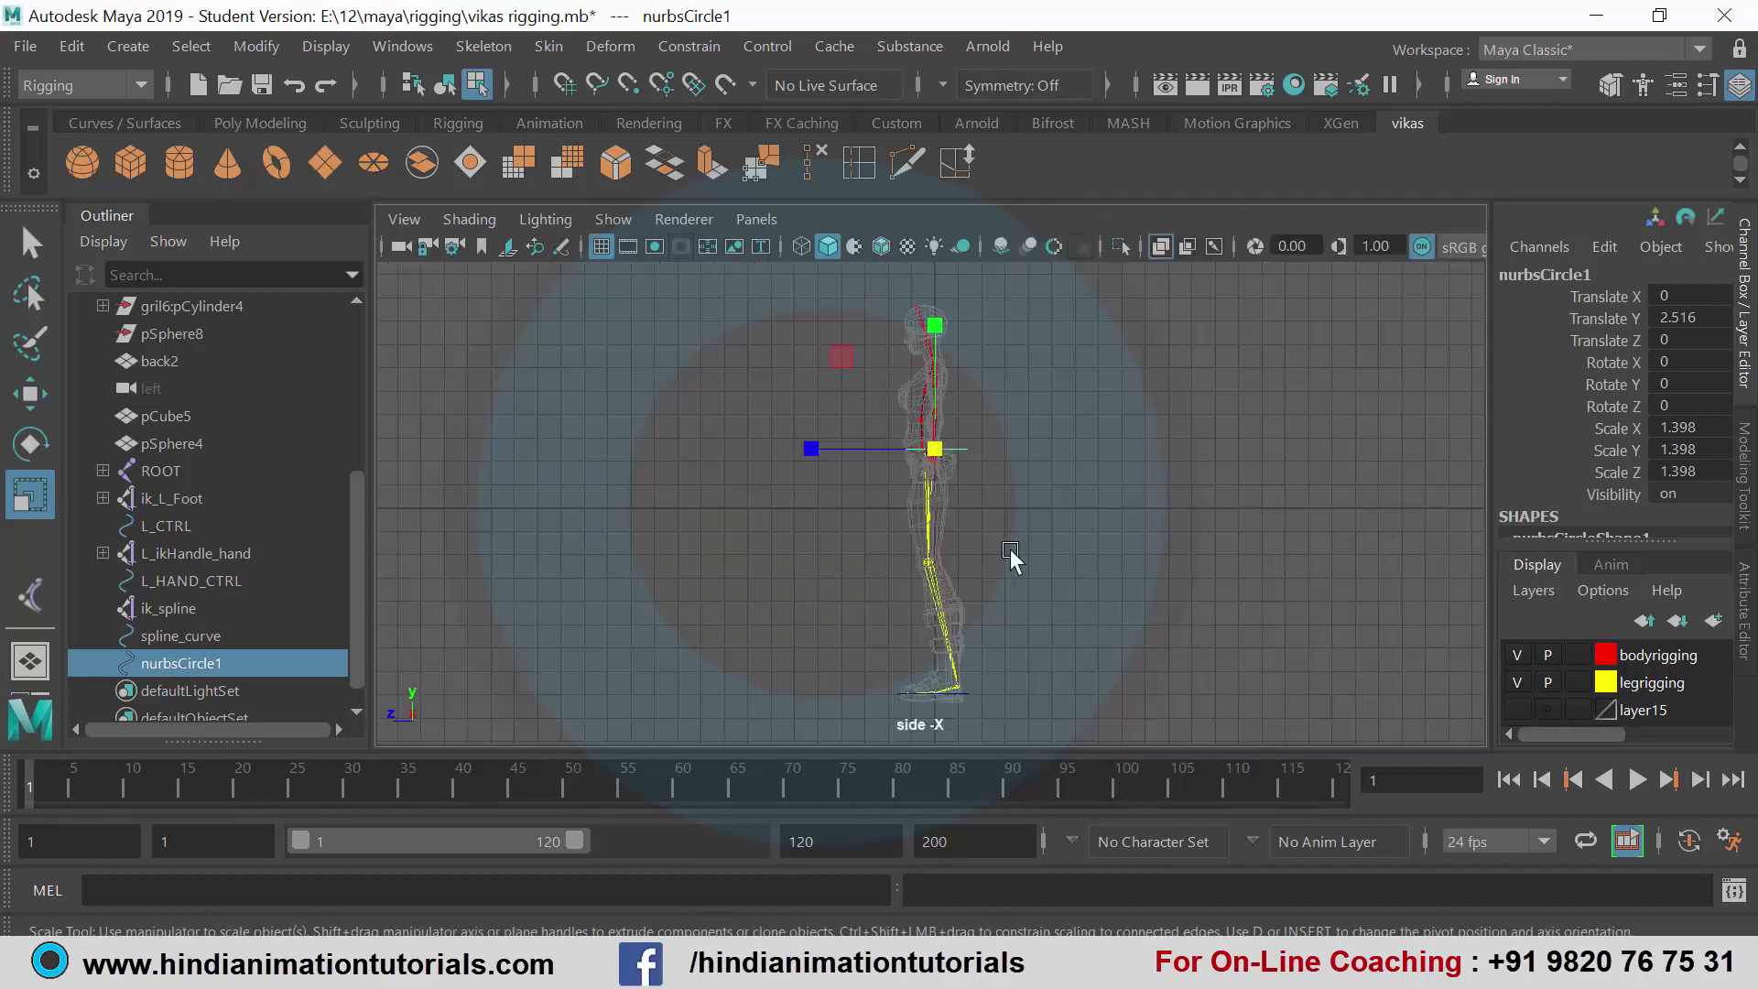
{"action": "key", "text": "q"}
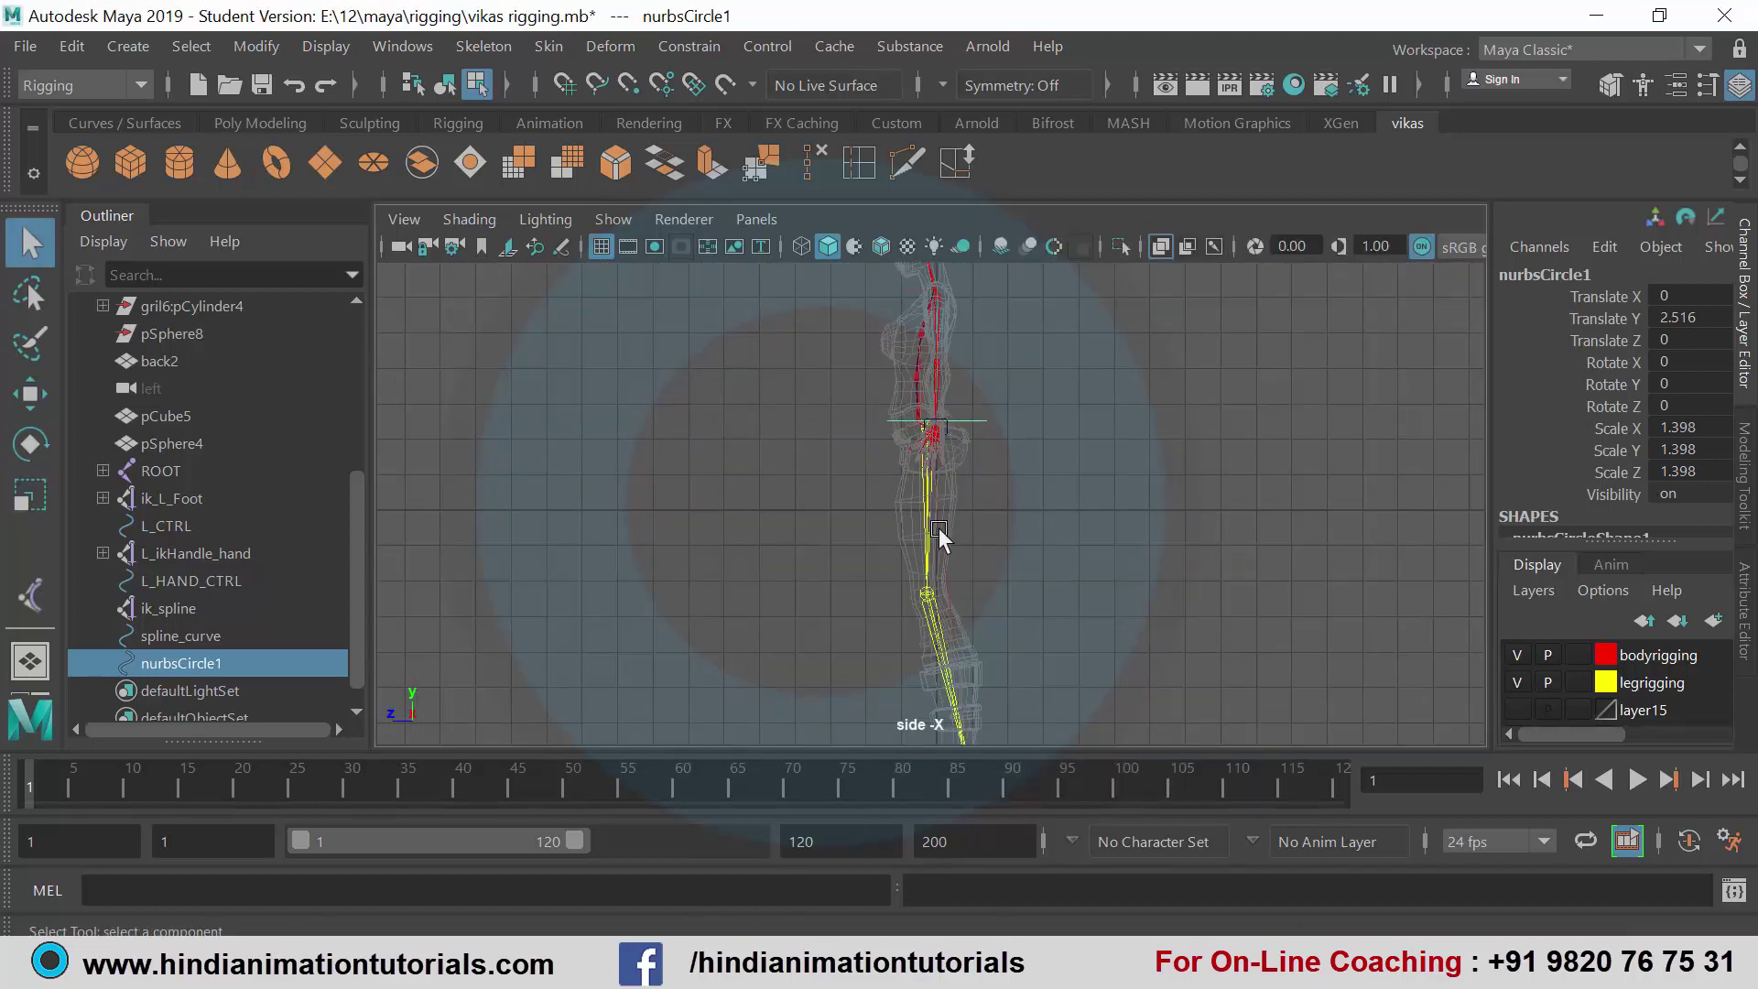
{"action": "key", "text": "w"}
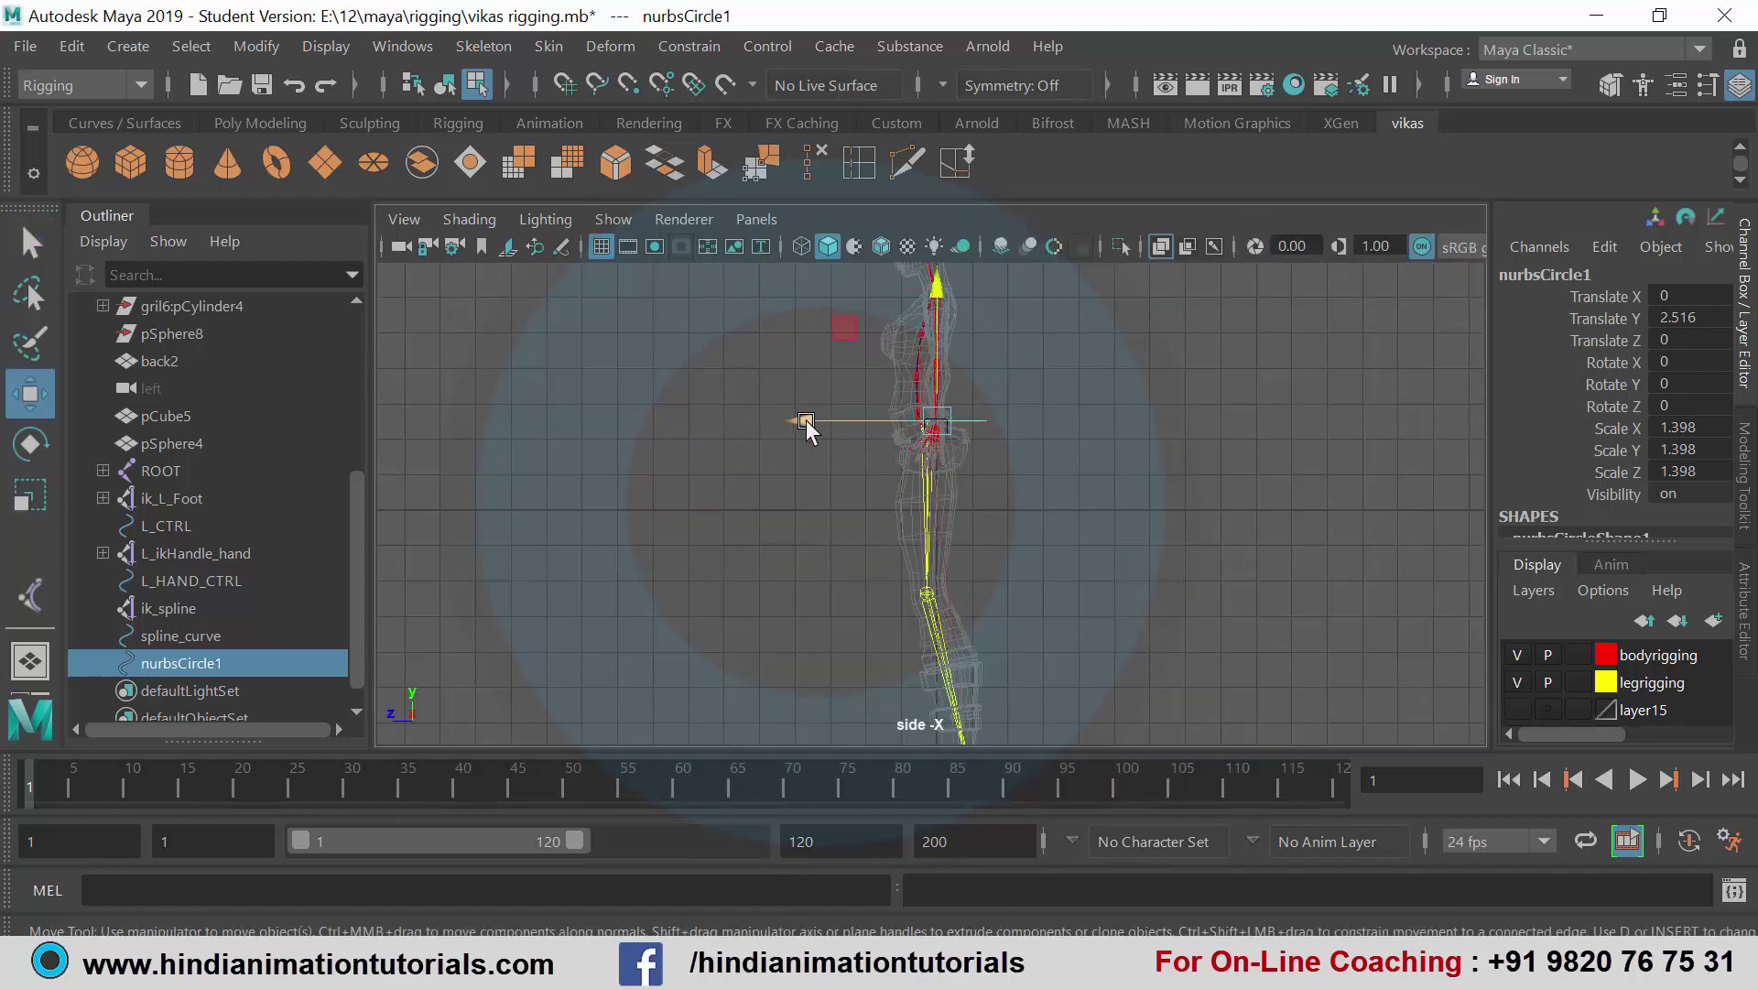
{"action": "left_click_drag", "start_coordinate": [804, 415], "coordinate": [793, 417]}
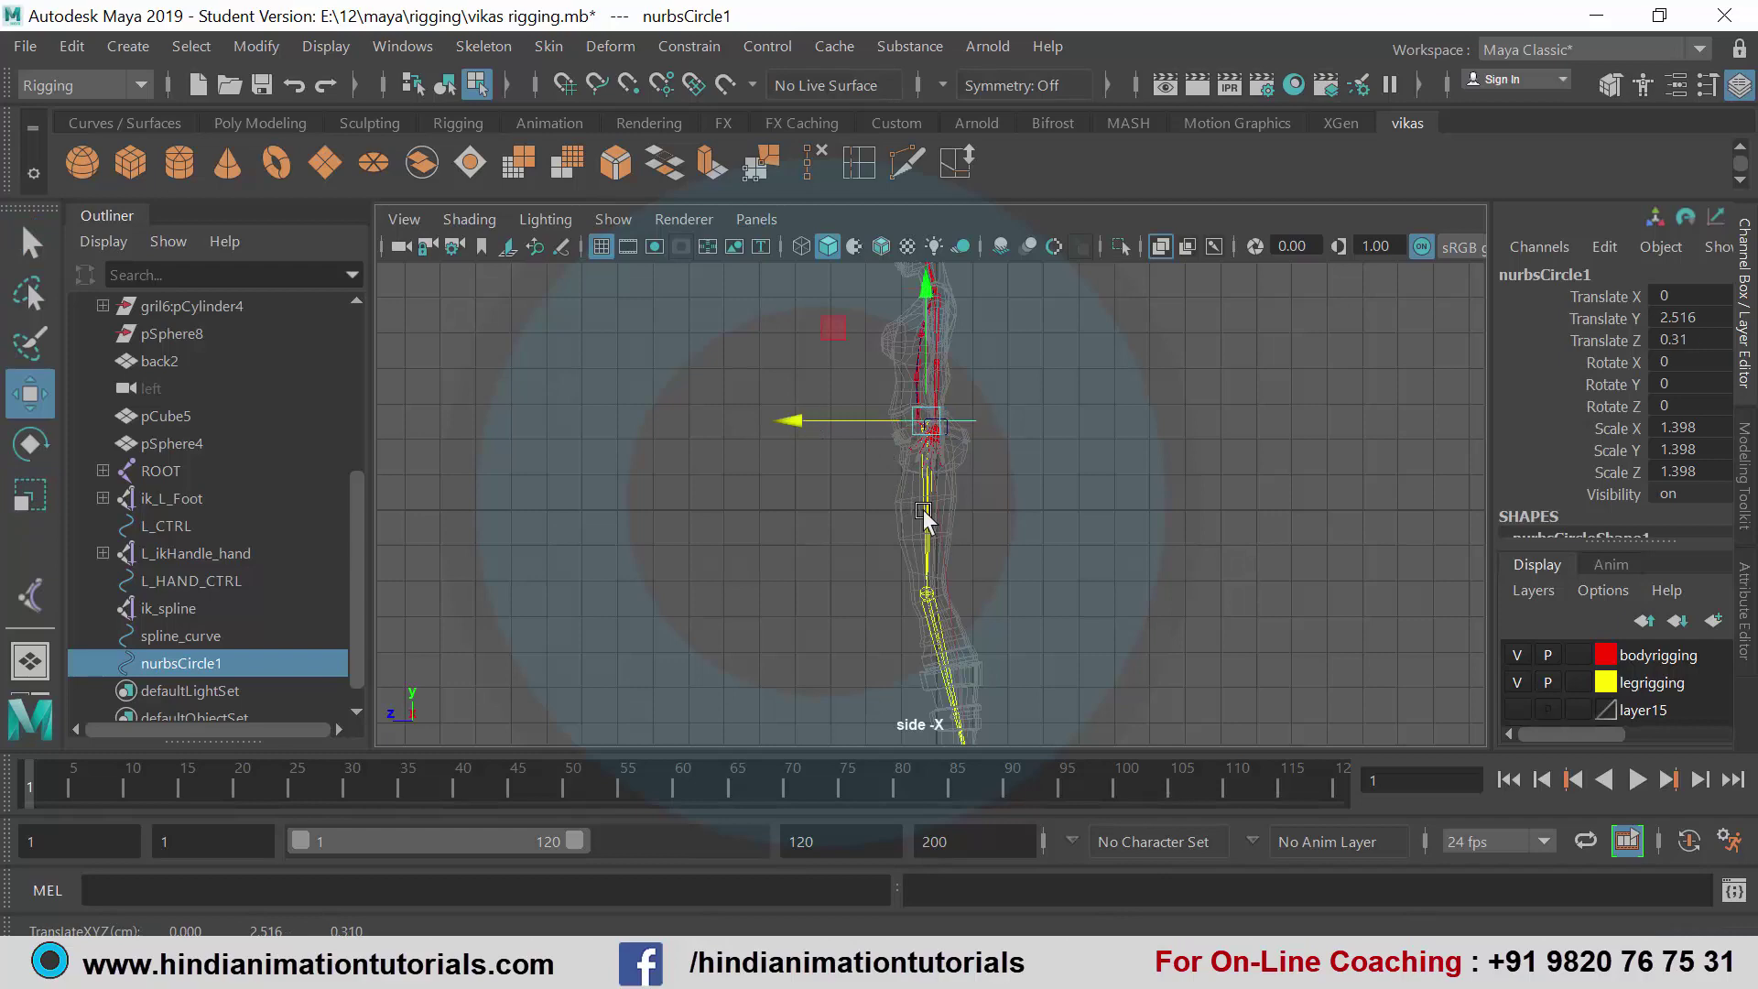
- Check the circle in perspective and enlarge it to uniform scale 1.486
{"action": "key", "text": "space"}
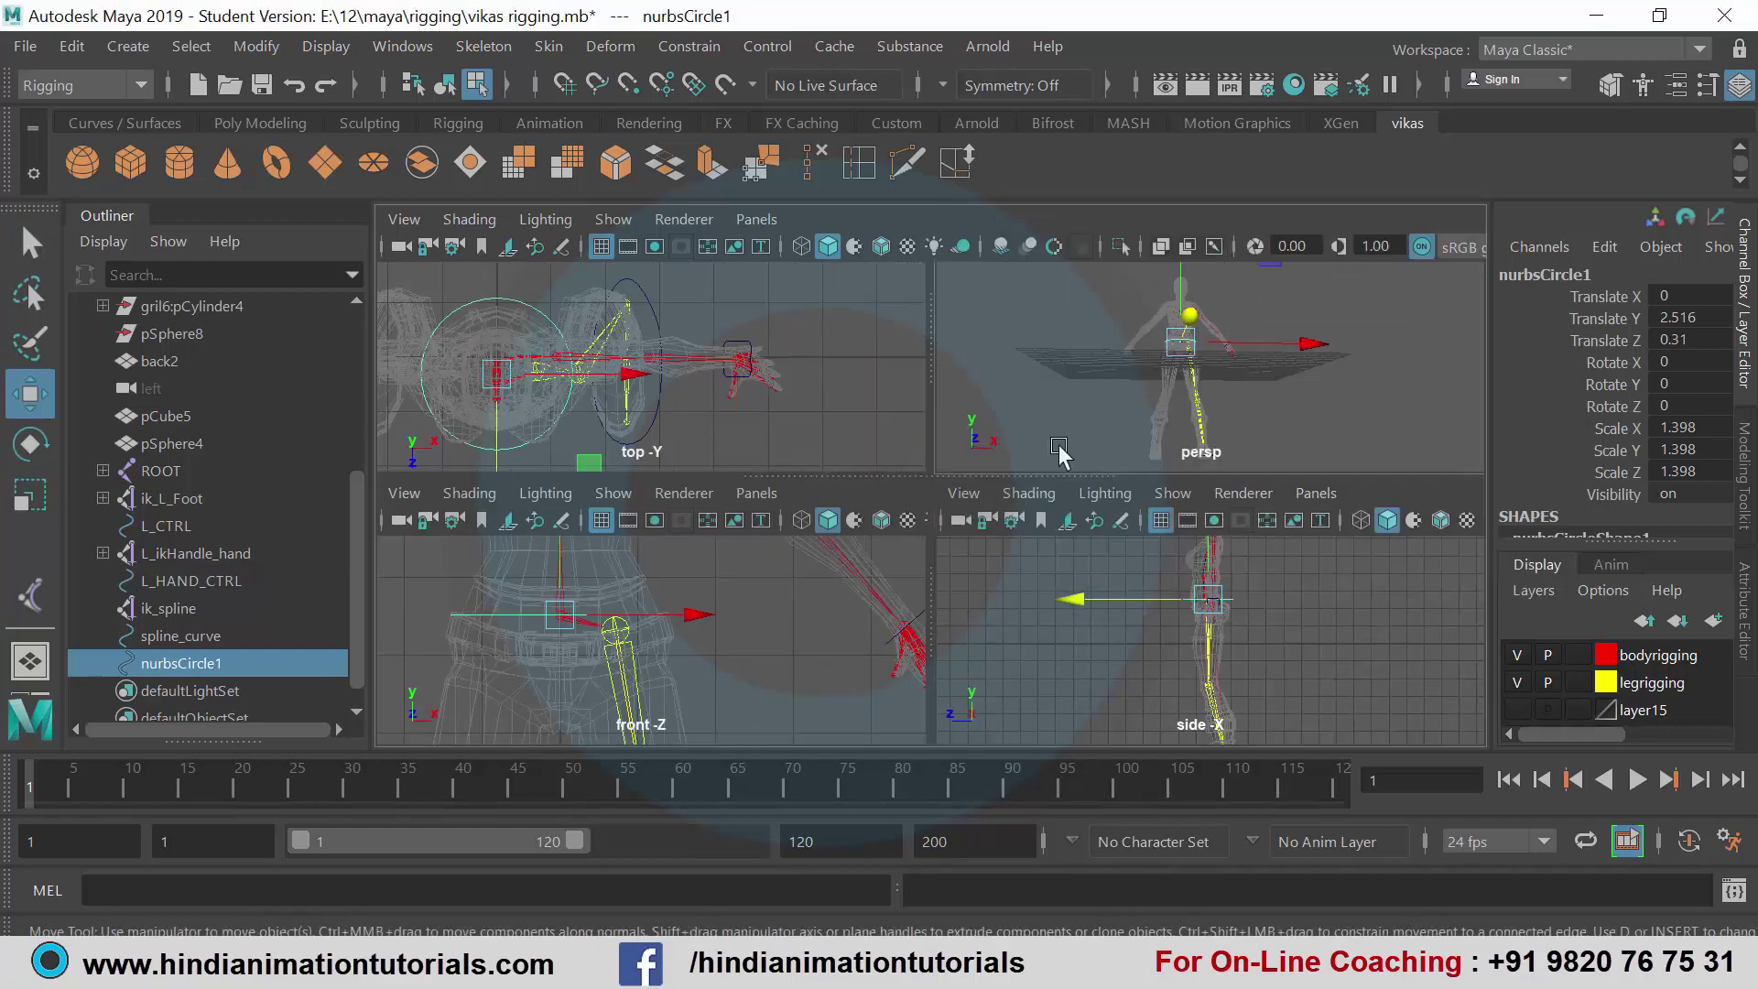
{"action": "key", "text": "space"}
{"action": "scroll", "coordinate": [1053, 446], "scroll_direction": "up", "scroll_amount": 5}
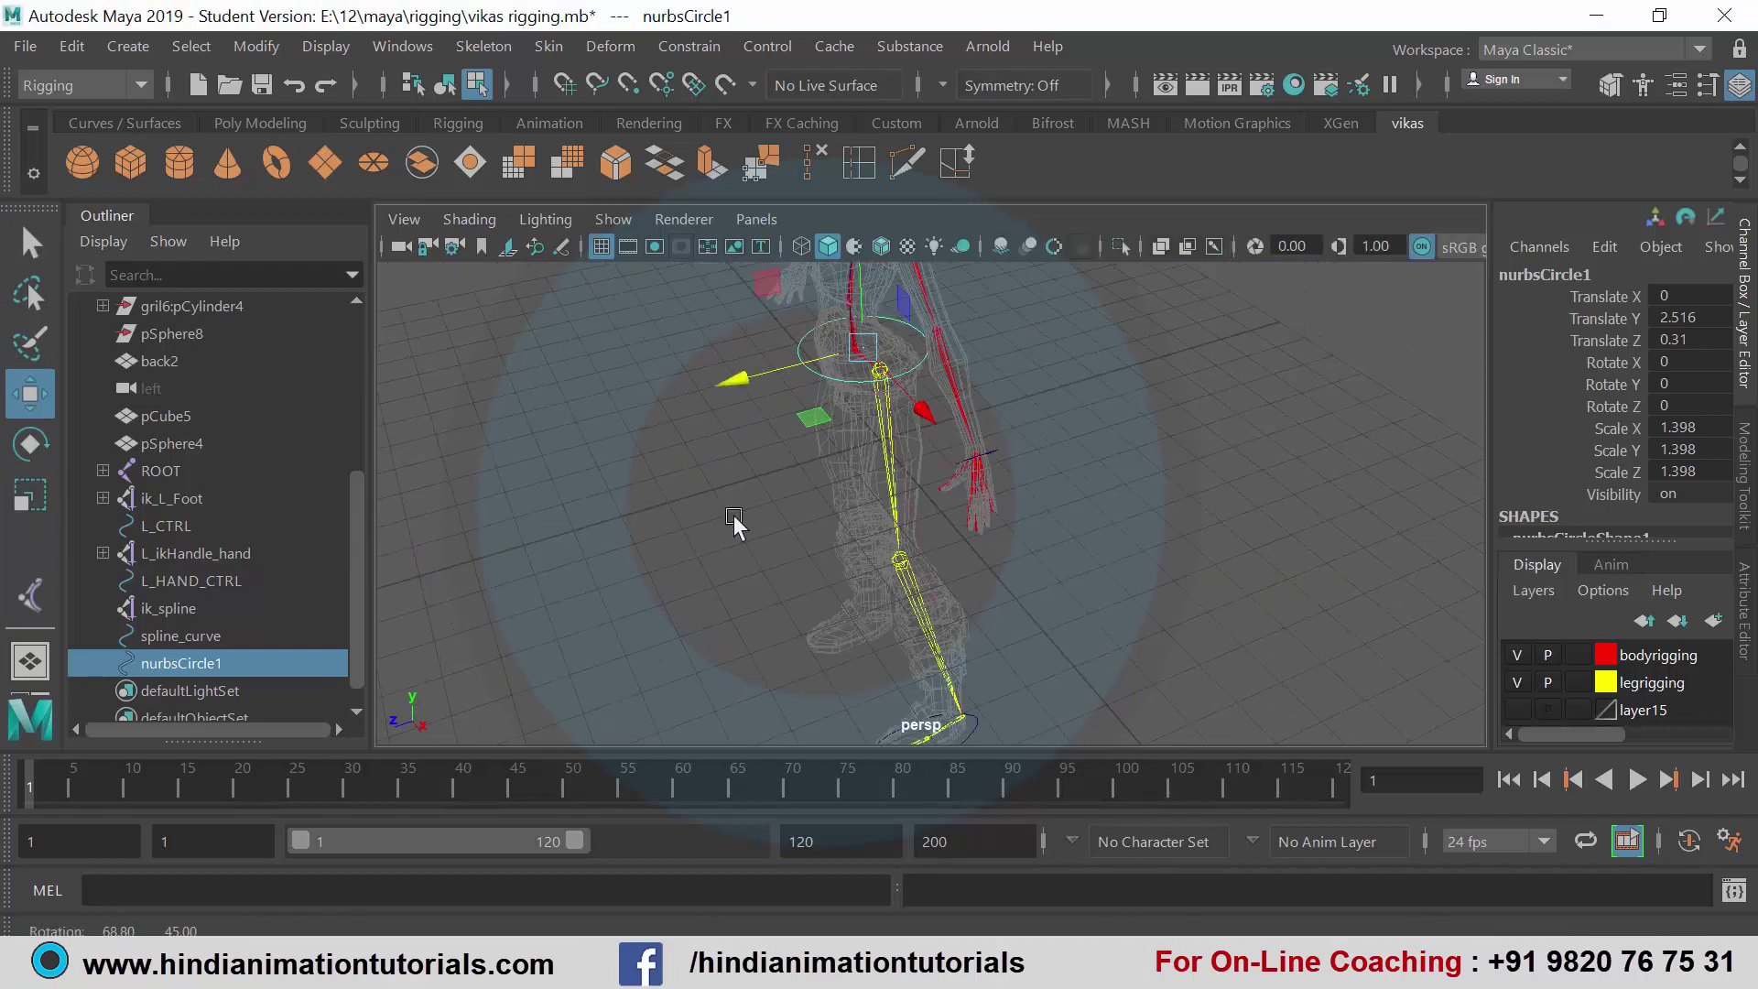
{"action": "mouse_move", "coordinate": [883, 487]}
{"action": "left_mouse_down", "text": "alt"}
{"action": "mouse_move", "coordinate": [941, 502]}
{"action": "mouse_move", "coordinate": [890, 531]}
{"action": "mouse_move", "coordinate": [963, 513]}
{"action": "mouse_move", "coordinate": [836, 458]}
{"action": "mouse_move", "coordinate": [945, 494]}
{"action": "mouse_move", "coordinate": [879, 531]}
{"action": "mouse_move", "coordinate": [836, 495]}
{"action": "mouse_move", "coordinate": [927, 472]}
{"action": "mouse_move", "coordinate": [858, 451]}
{"action": "mouse_move", "coordinate": [791, 467]}
{"action": "left_mouse_up", "text": "alt"}
{"action": "key", "text": "r"}
{"action": "mouse_move", "coordinate": [943, 538]}
{"action": "left_mouse_down", "text": "alt"}
{"action": "mouse_move", "coordinate": [849, 506]}
{"action": "mouse_move", "coordinate": [1003, 539]}
{"action": "mouse_move", "coordinate": [920, 520]}
{"action": "left_mouse_up", "text": "alt"}
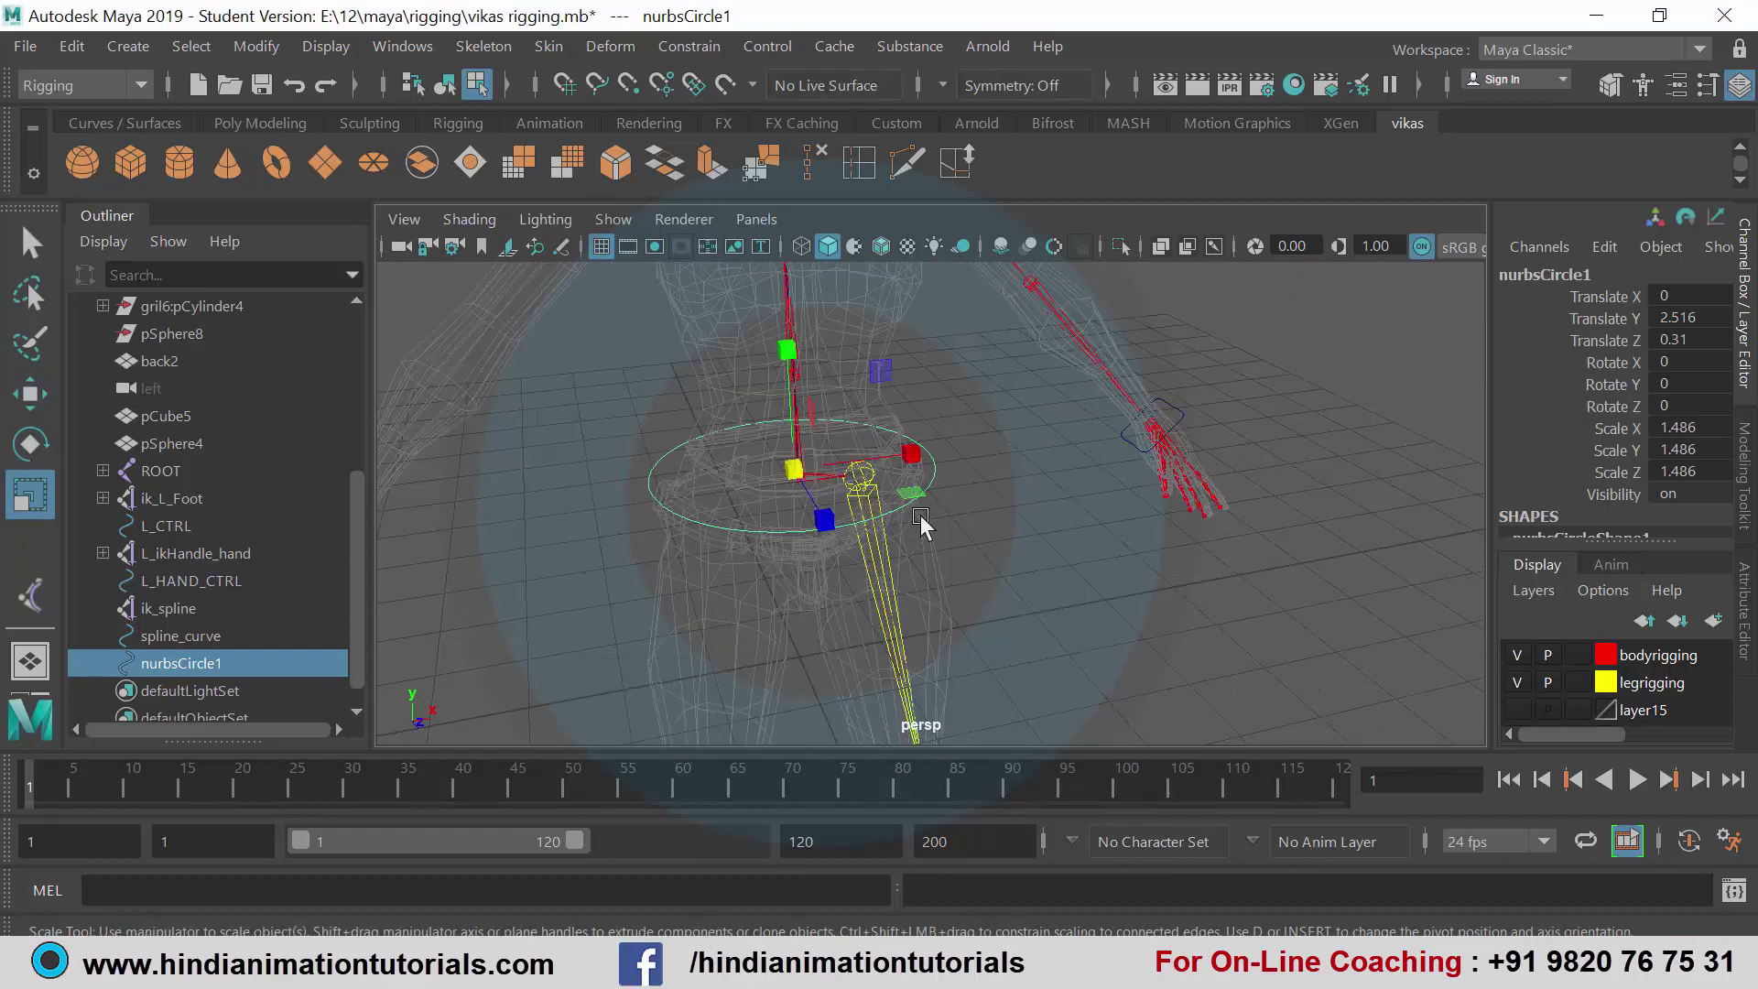
- Return to the four-view layout and enter pivot editing mode on the circle
{"action": "key", "text": "space"}
{"action": "key", "text": "space"}
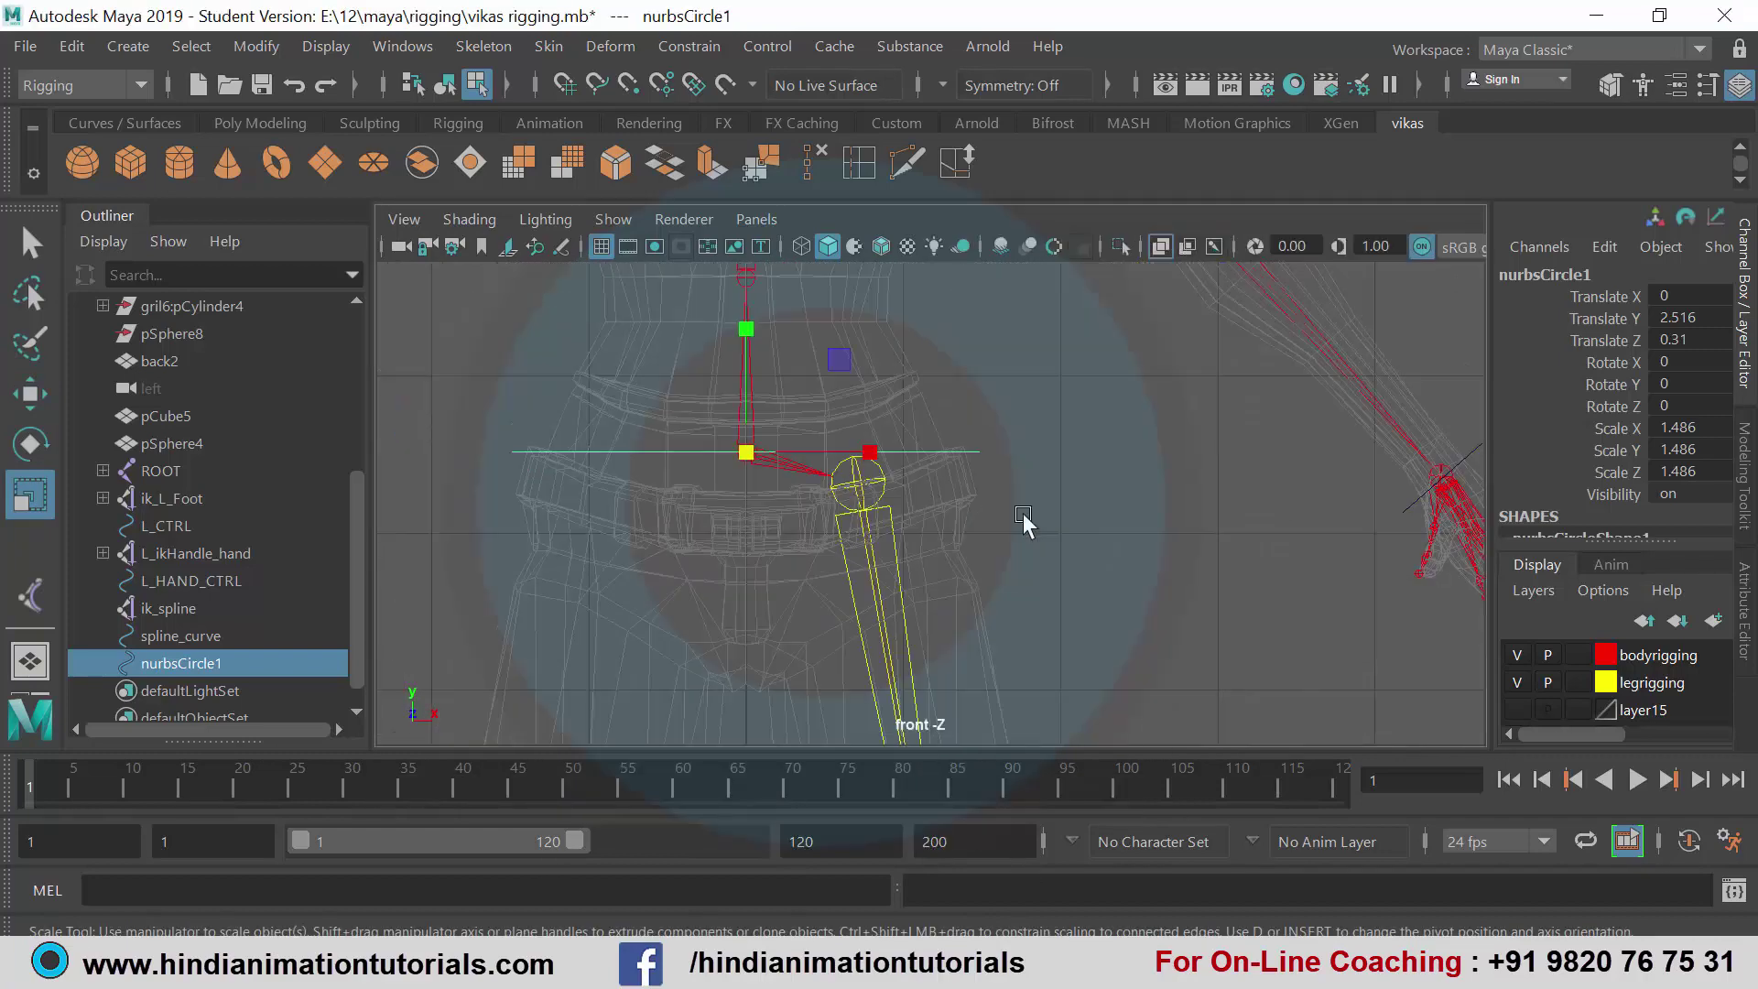
{"action": "scroll", "coordinate": [830, 586], "scroll_direction": "up", "scroll_amount": 2}
{"action": "scroll", "coordinate": [773, 549], "scroll_direction": "up", "scroll_amount": 2}
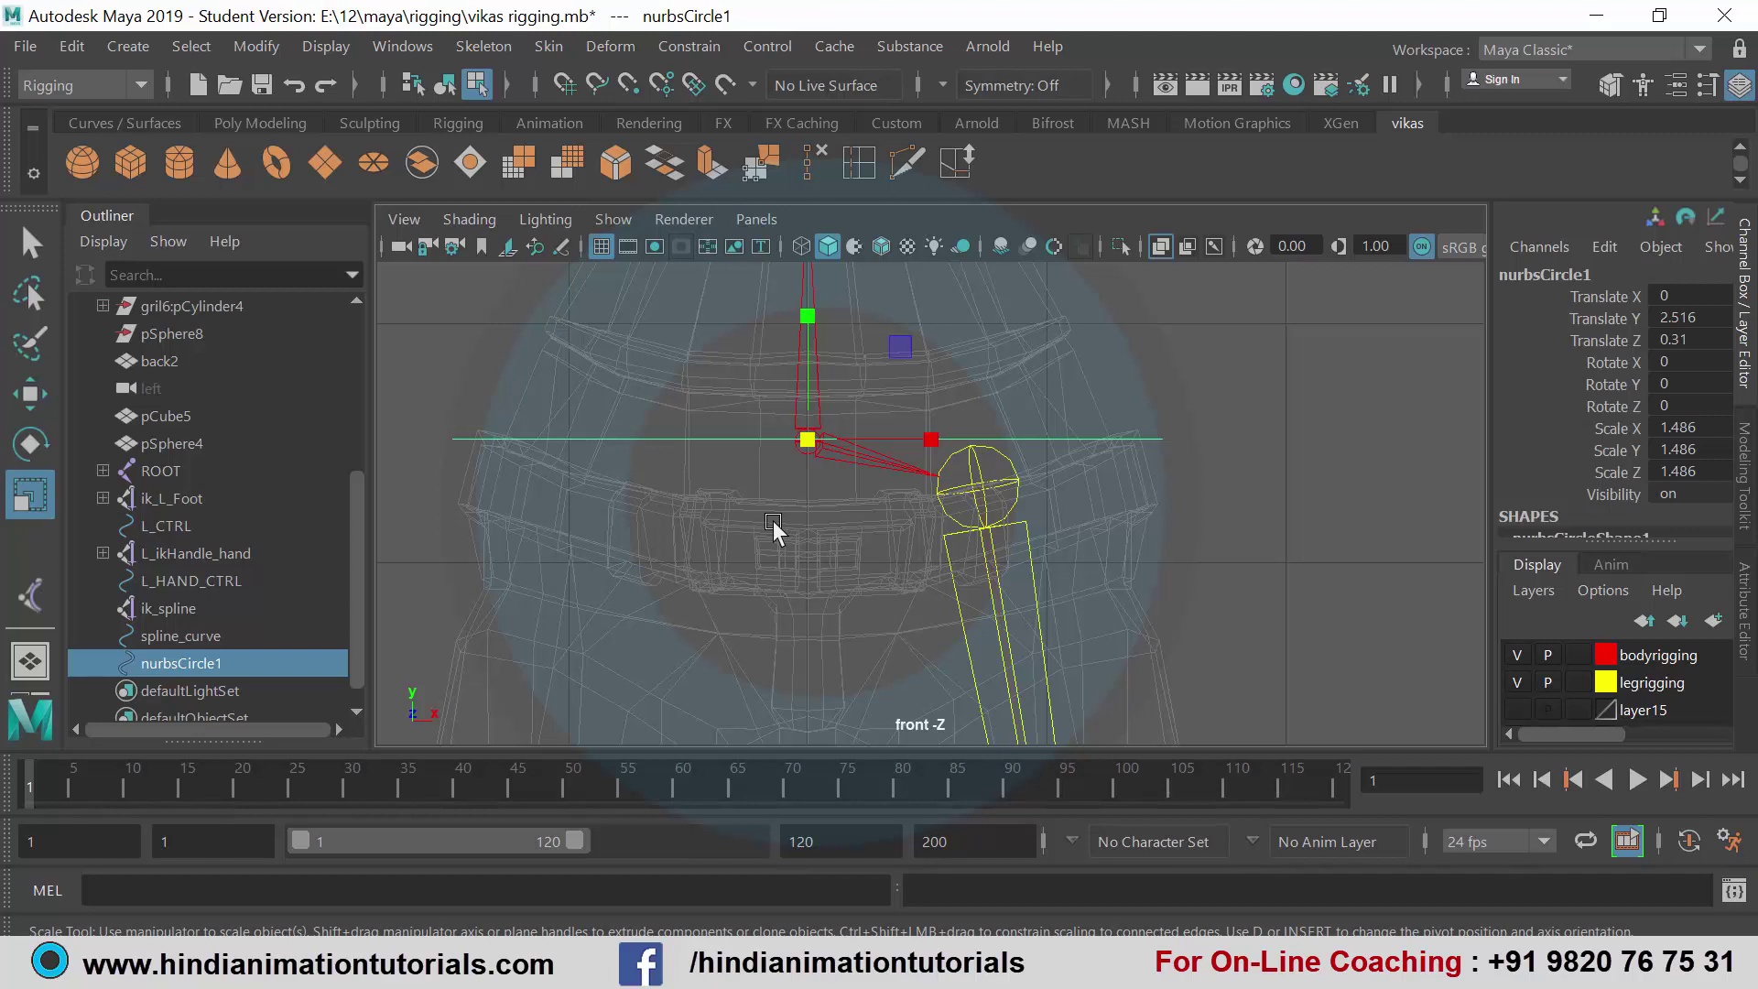
{"action": "key", "text": "Insert"}
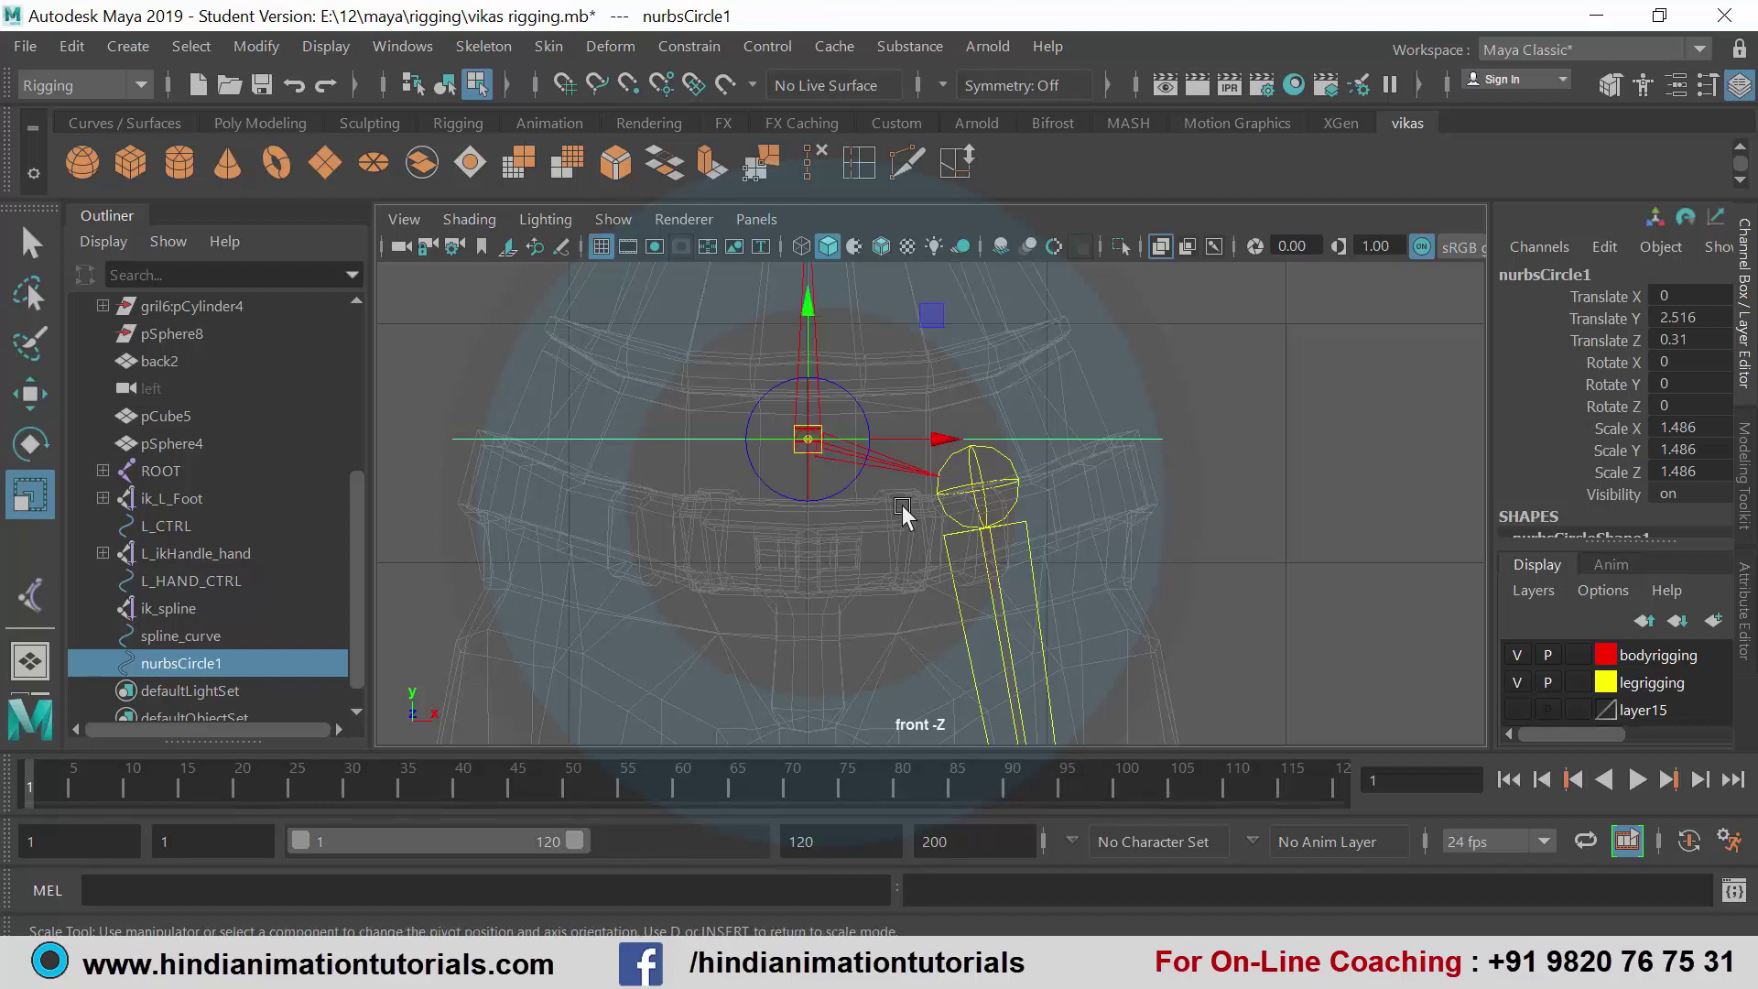
{"action": "scroll", "coordinate": [903, 504], "scroll_direction": "up", "scroll_amount": 2}
{"action": "scroll", "coordinate": [903, 504], "scroll_direction": "up", "scroll_amount": 1}
{"action": "left_click", "coordinate": [628, 83]}
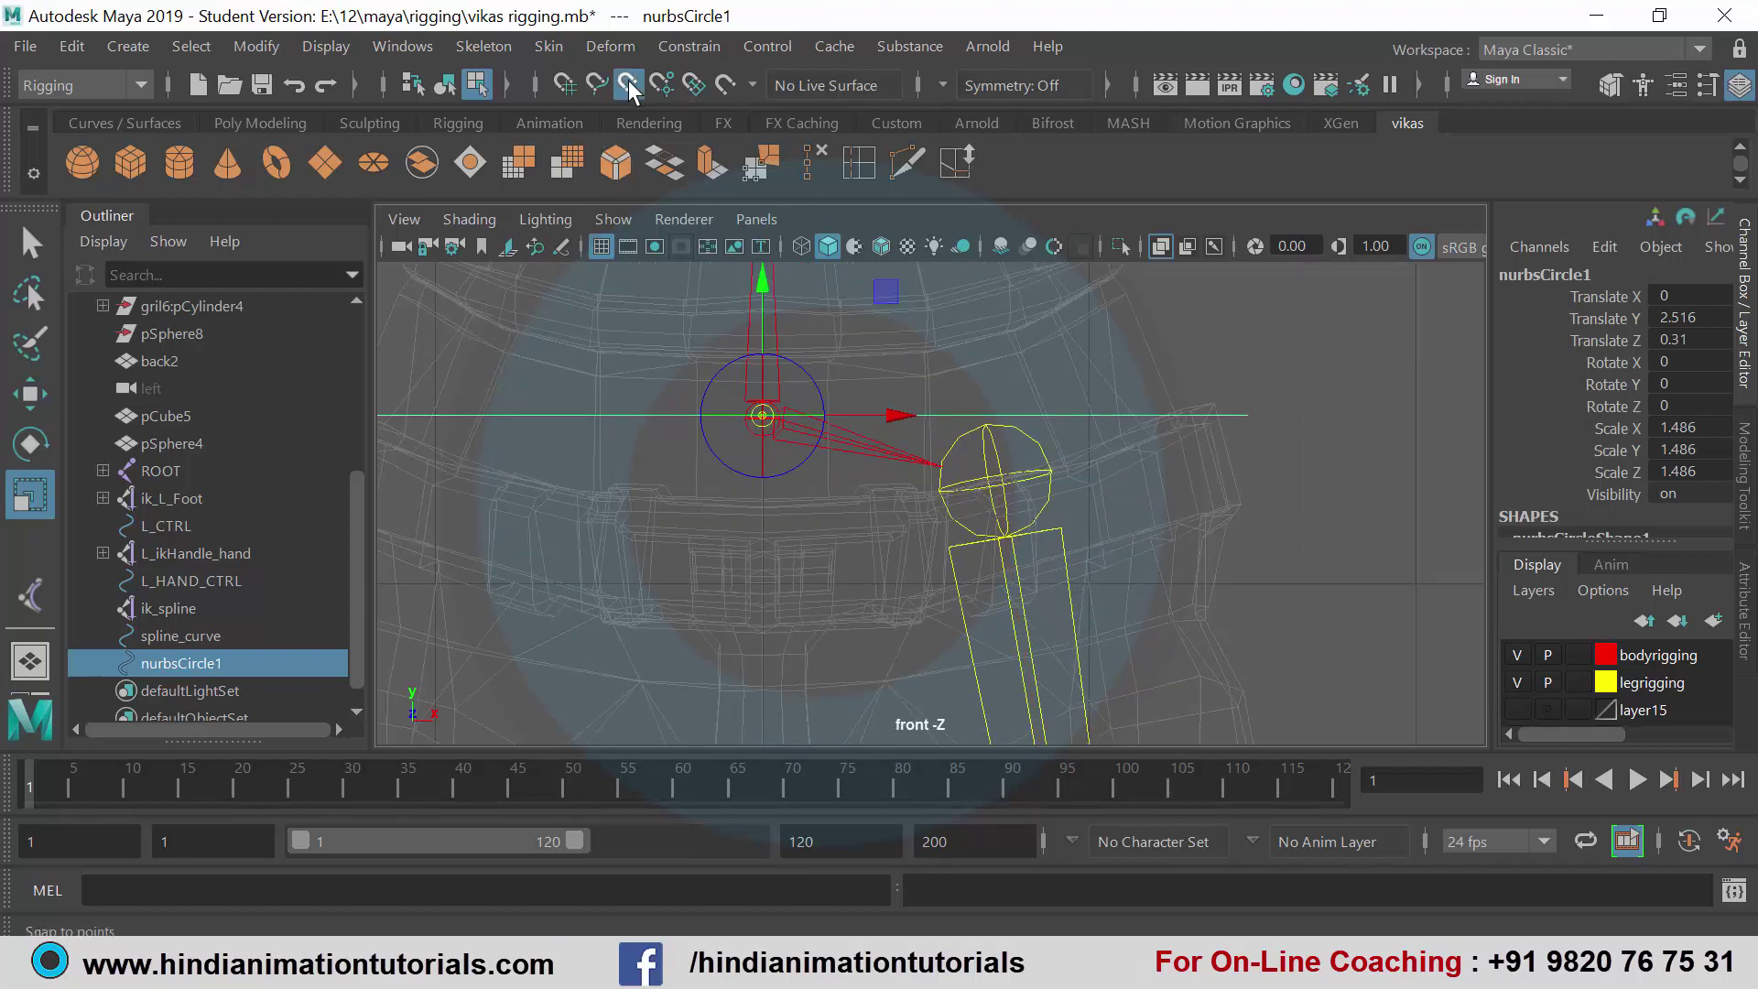
{"action": "scroll", "coordinate": [788, 444], "scroll_direction": "up", "scroll_amount": 2}
{"action": "left_click_drag", "start_coordinate": [774, 444], "coordinate": [783, 494], "text": "alt"}
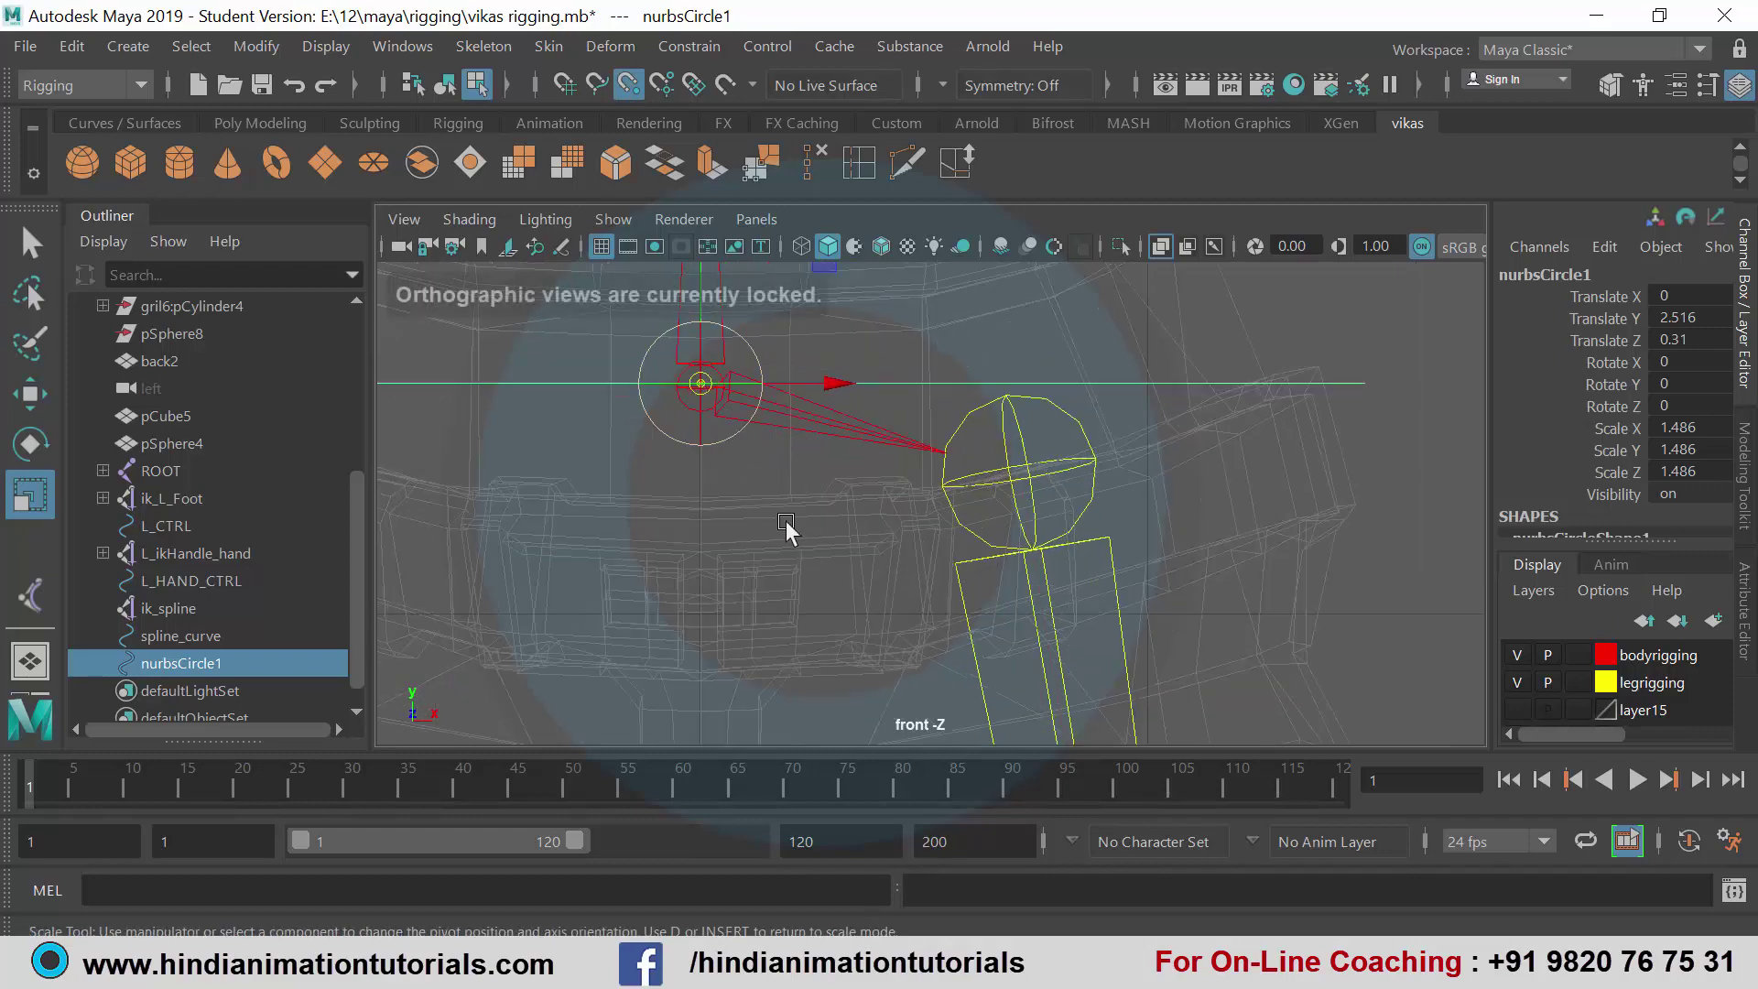
{"action": "key", "text": "space"}
{"action": "key", "text": "space"}
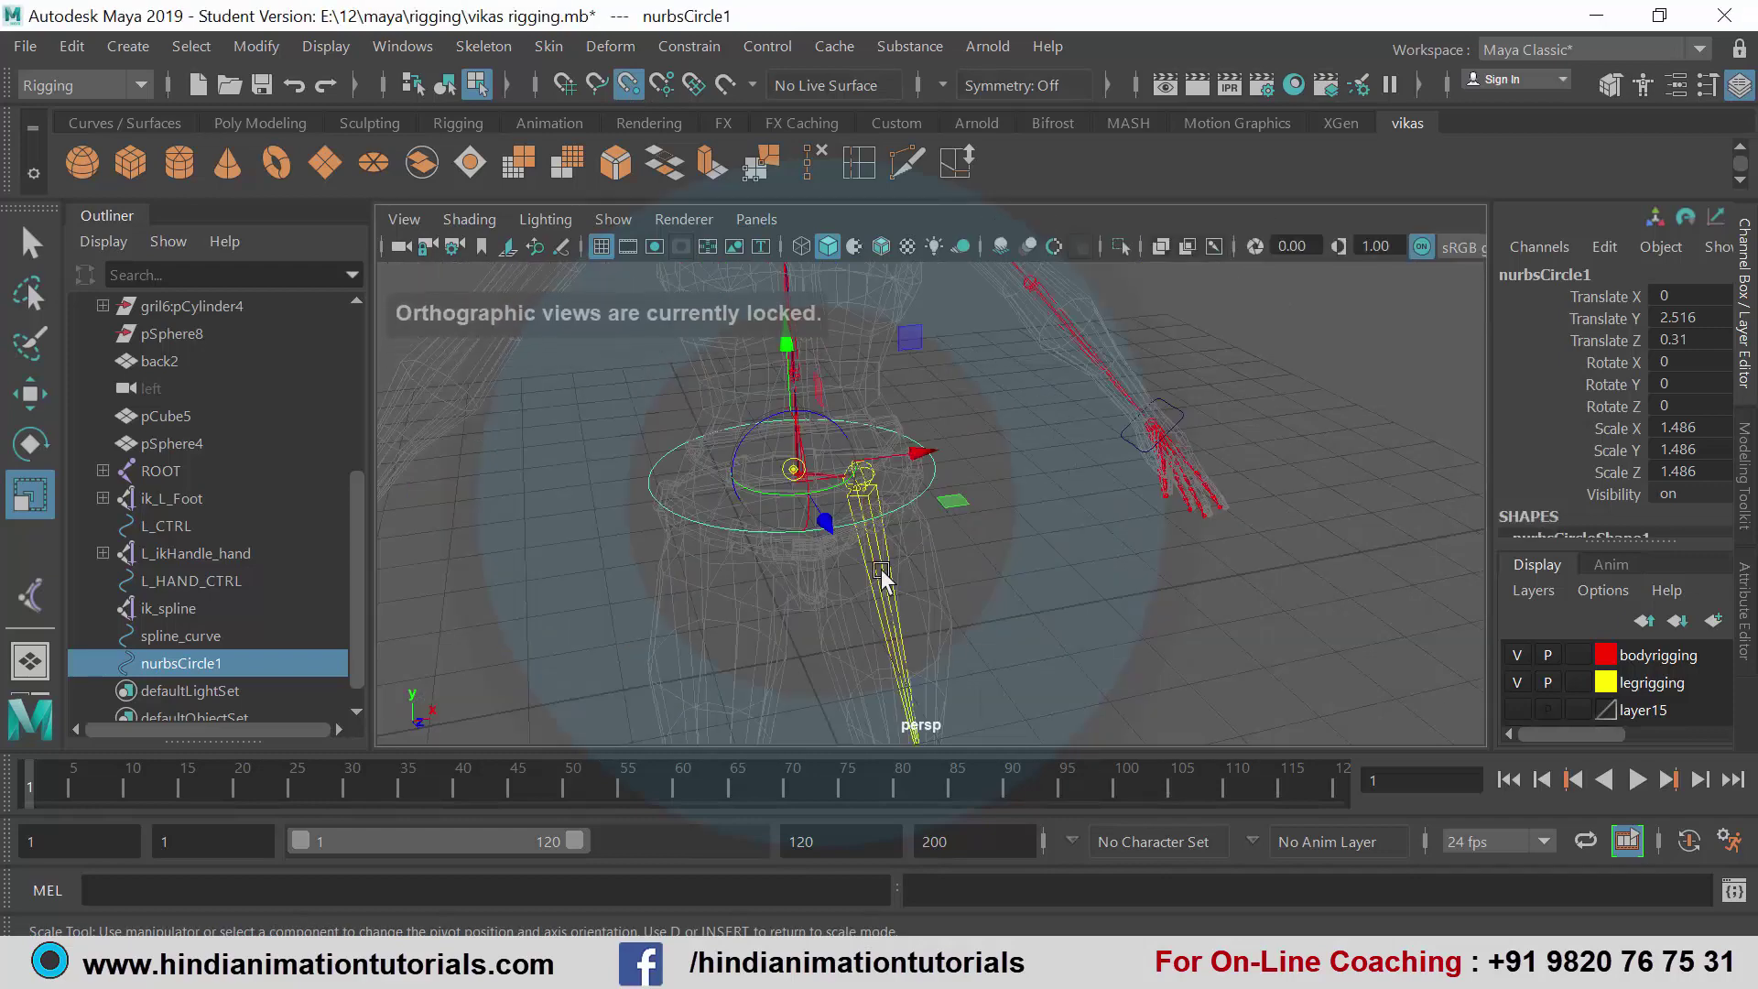
{"action": "left_click_drag", "start_coordinate": [882, 577], "coordinate": [767, 553], "text": "alt"}
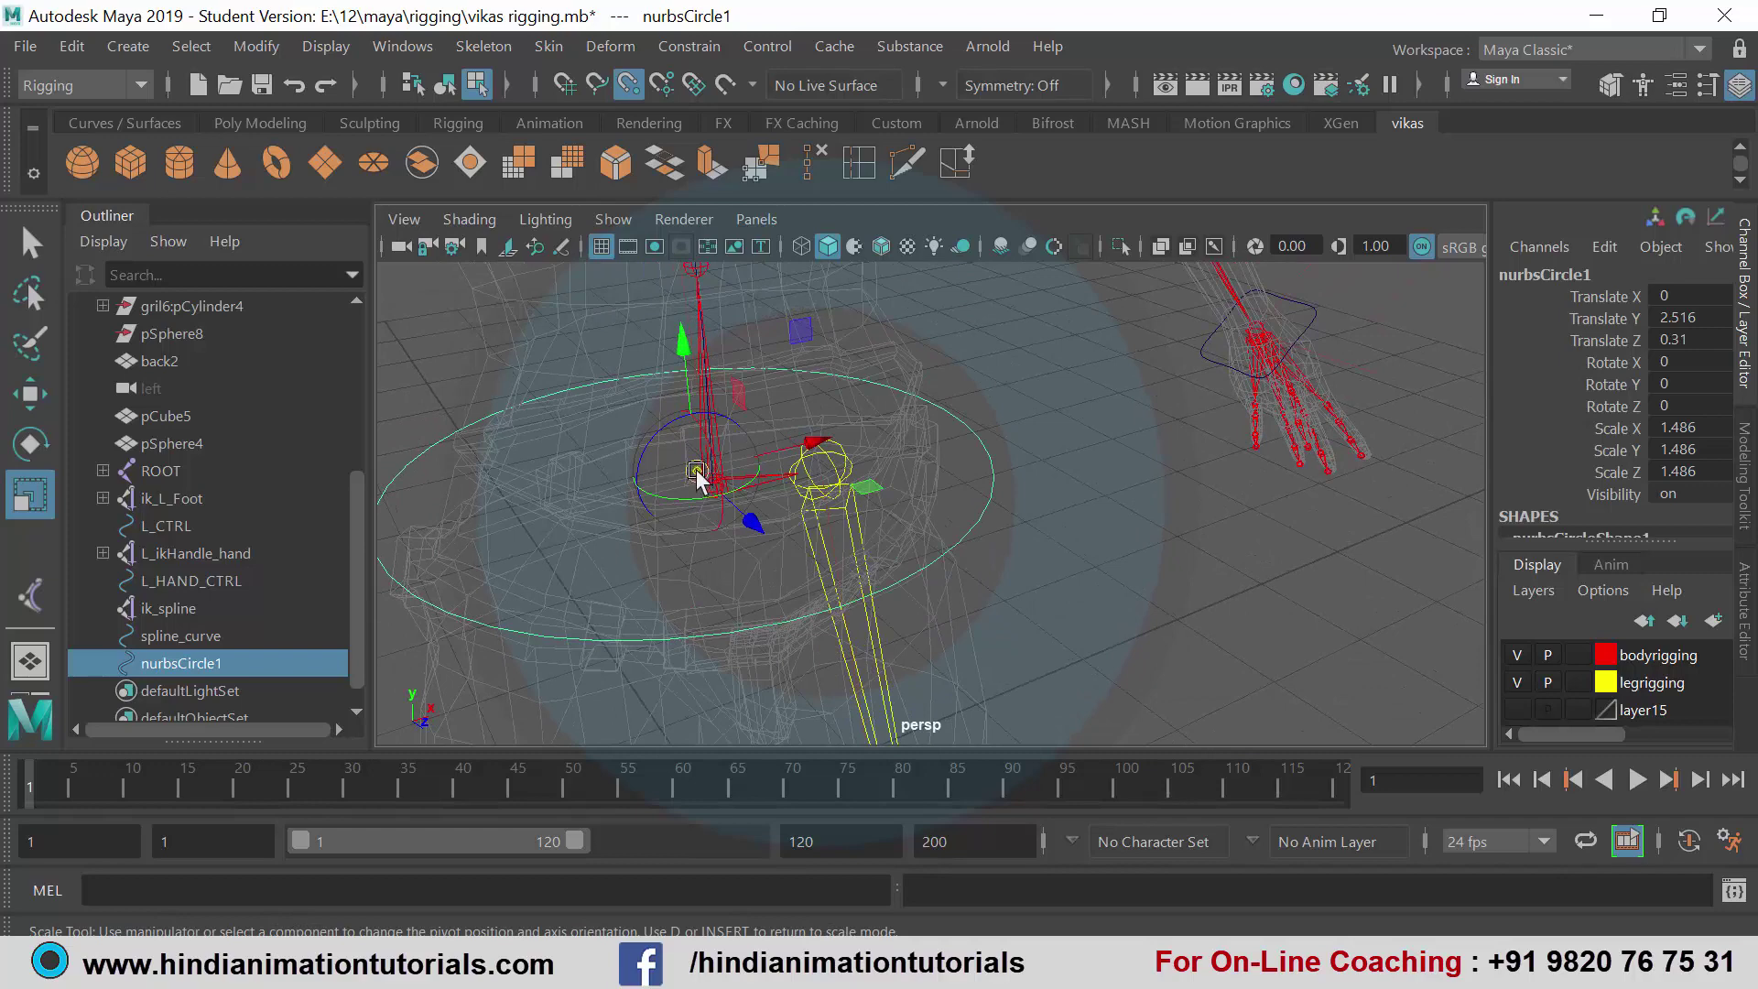
{"action": "left_click_drag", "start_coordinate": [696, 469], "coordinate": [716, 487]}
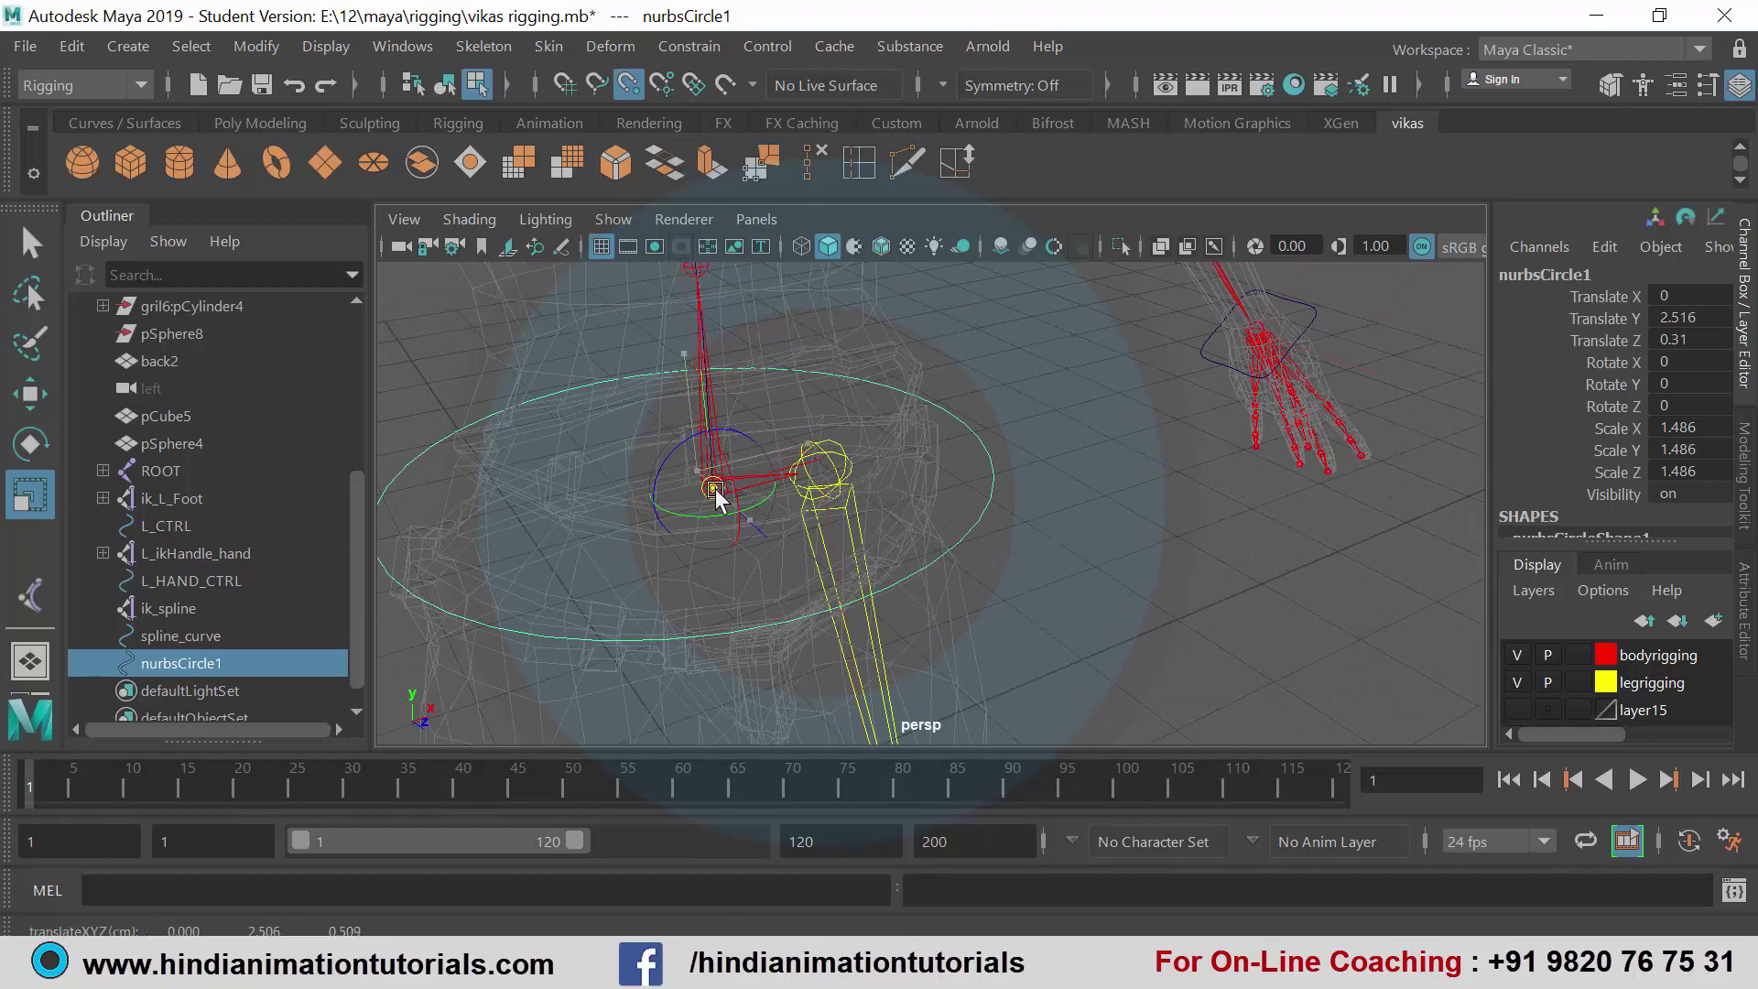
{"action": "key", "text": "Insert"}
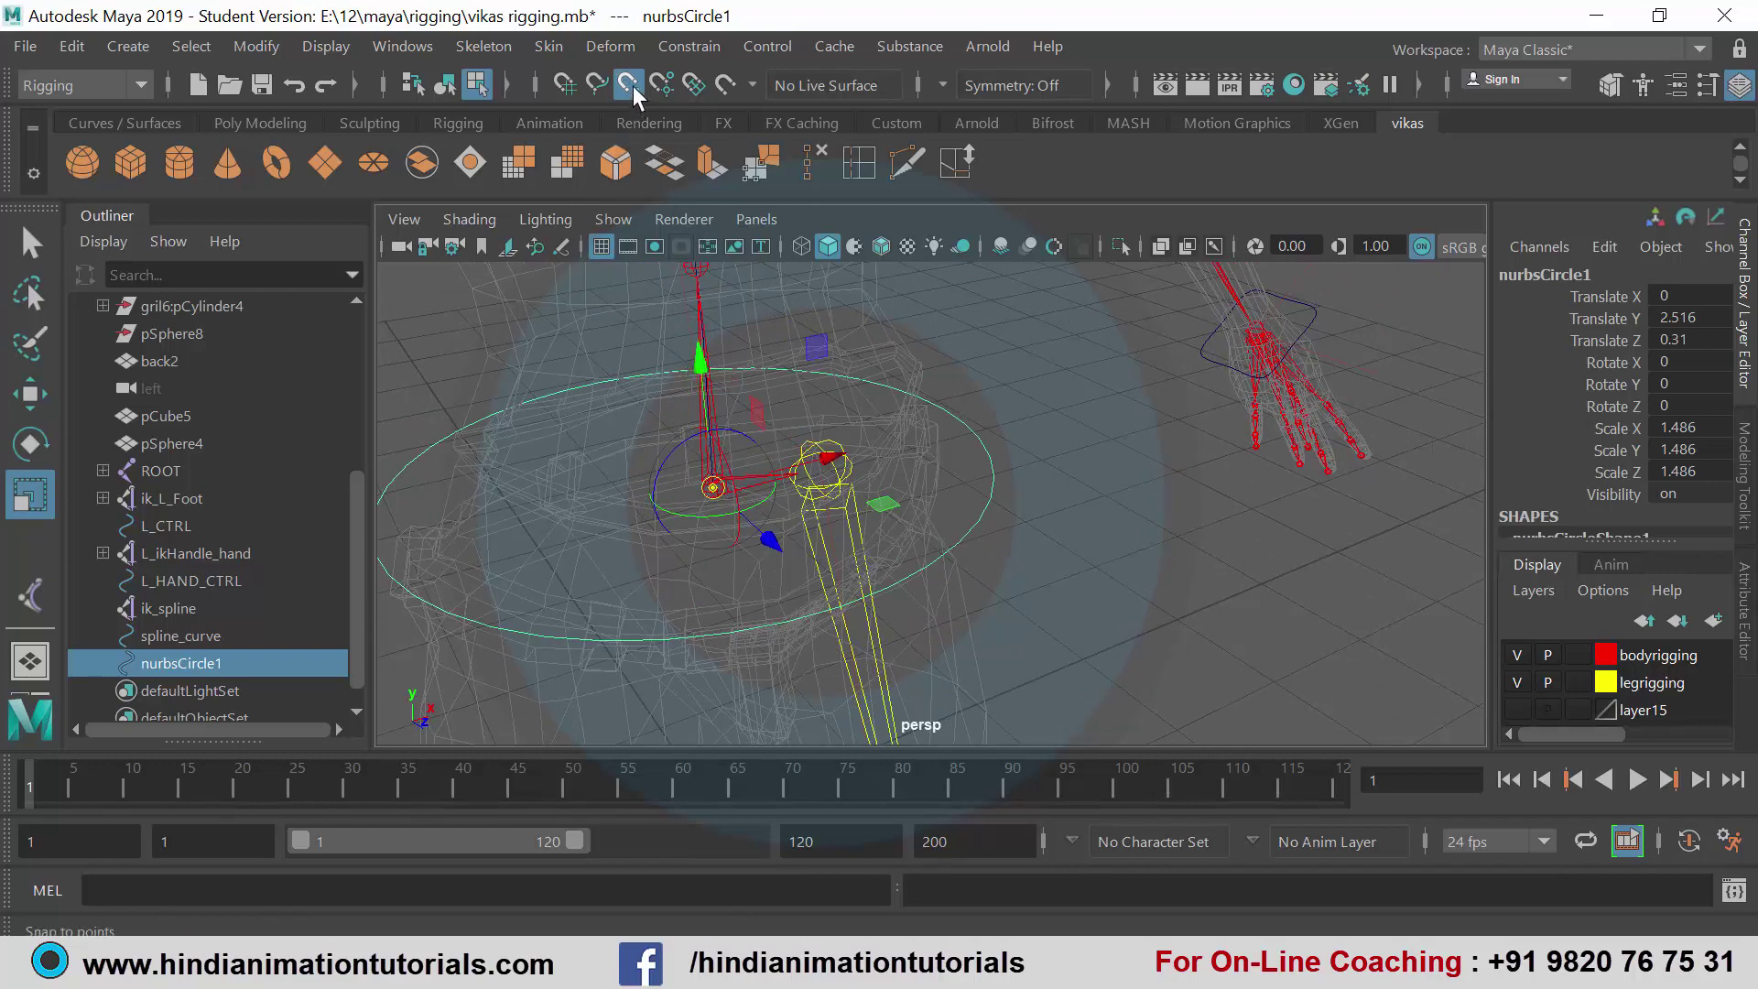
{"action": "left_click", "coordinate": [633, 86]}
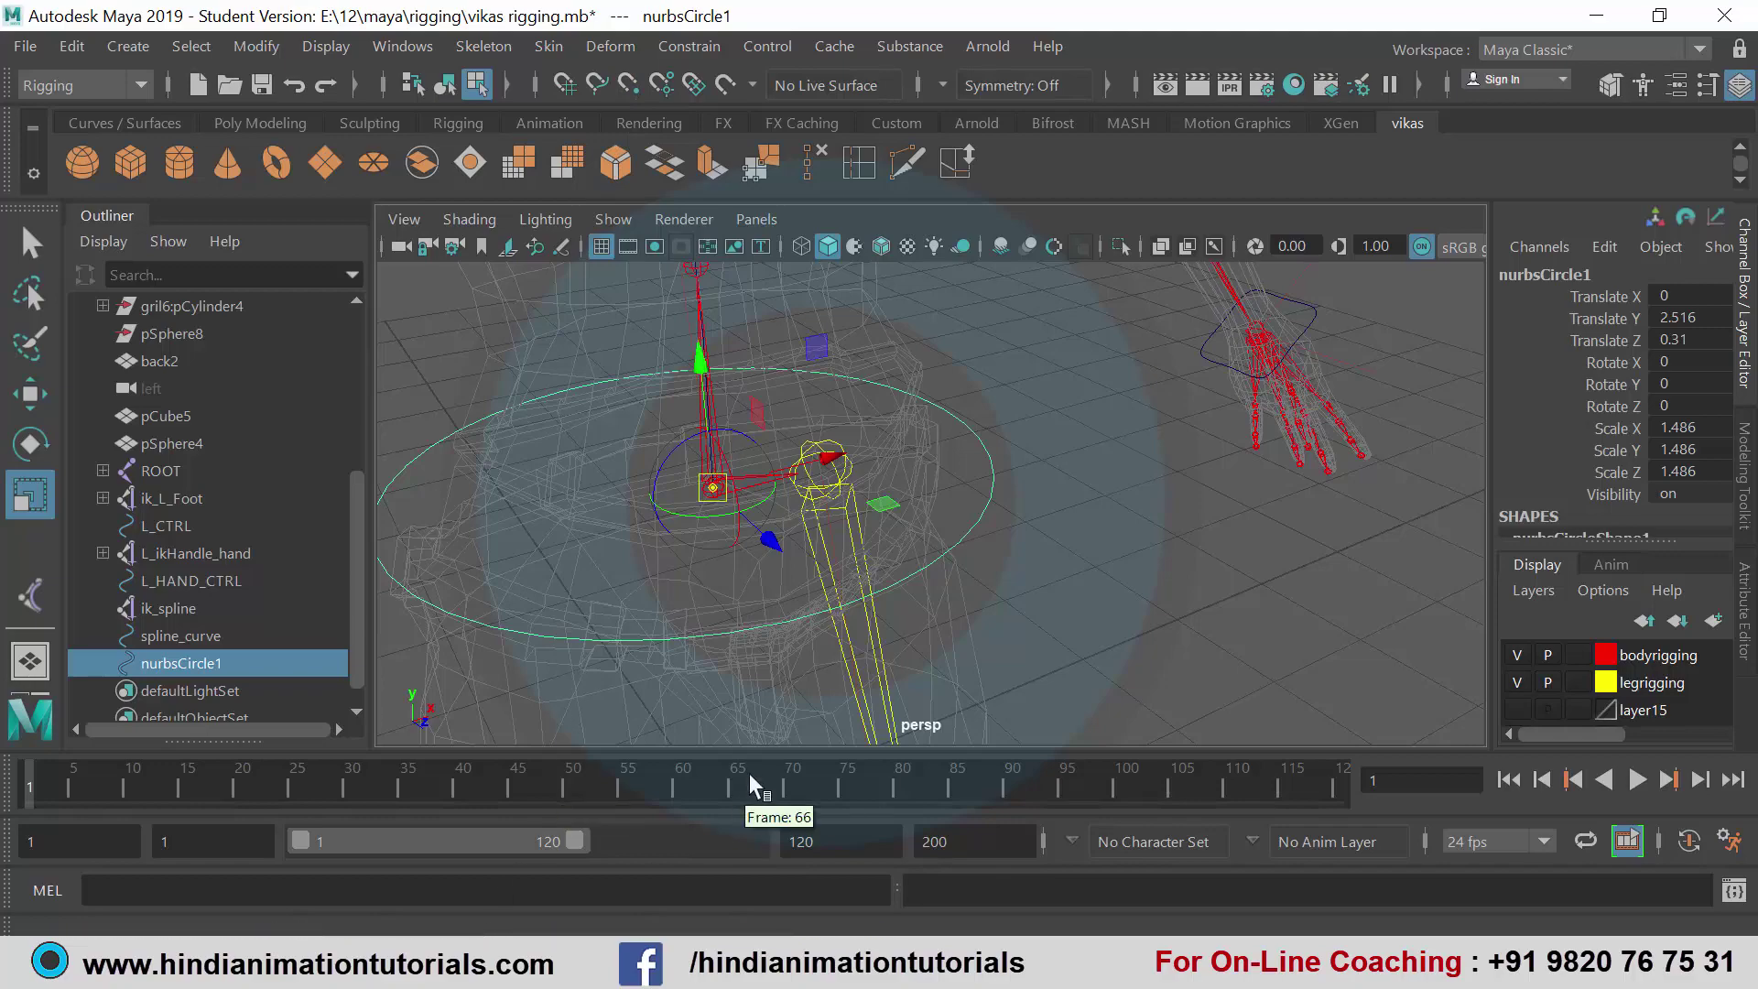
{"action": "mouse_move", "coordinate": [769, 675]}
{"action": "left_mouse_down", "text": "alt"}
{"action": "mouse_move", "coordinate": [931, 596]}
{"action": "mouse_move", "coordinate": [916, 563]}
{"action": "mouse_move", "coordinate": [940, 596]}
{"action": "mouse_move", "coordinate": [953, 576]}
{"action": "mouse_move", "coordinate": [916, 513]}
{"action": "left_mouse_up", "text": "alt"}
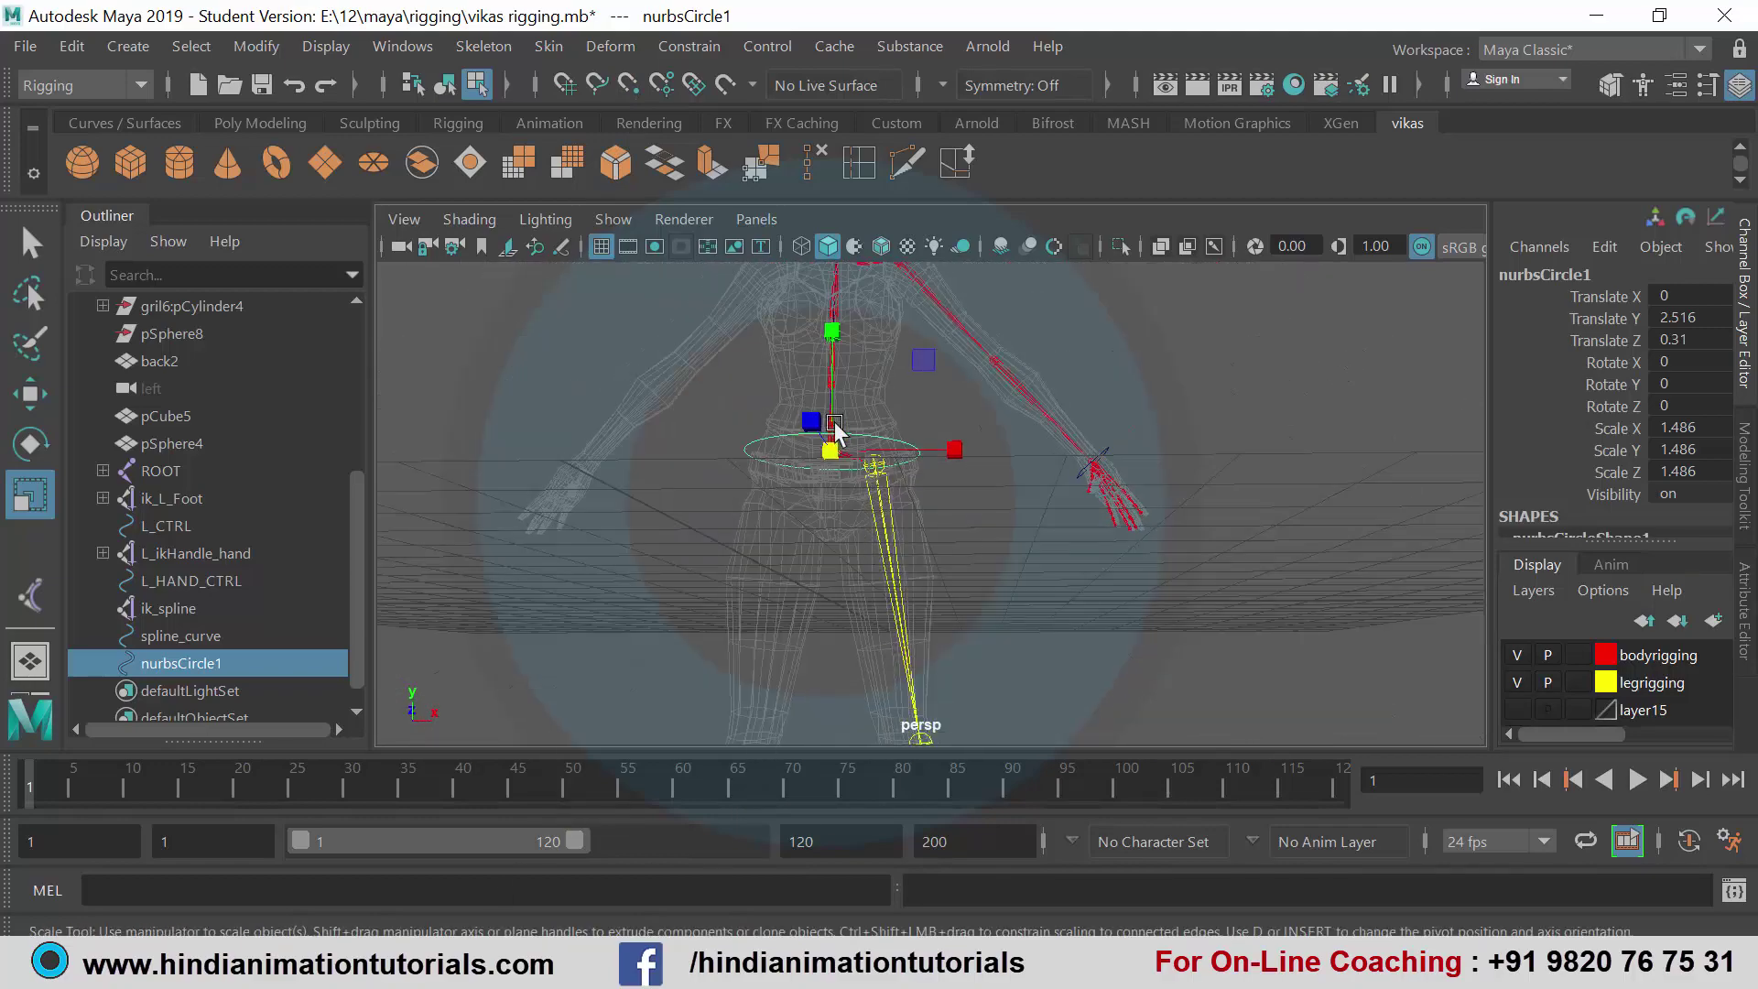
{"action": "left_click_drag", "start_coordinate": [836, 432], "coordinate": [902, 529], "text": "alt"}
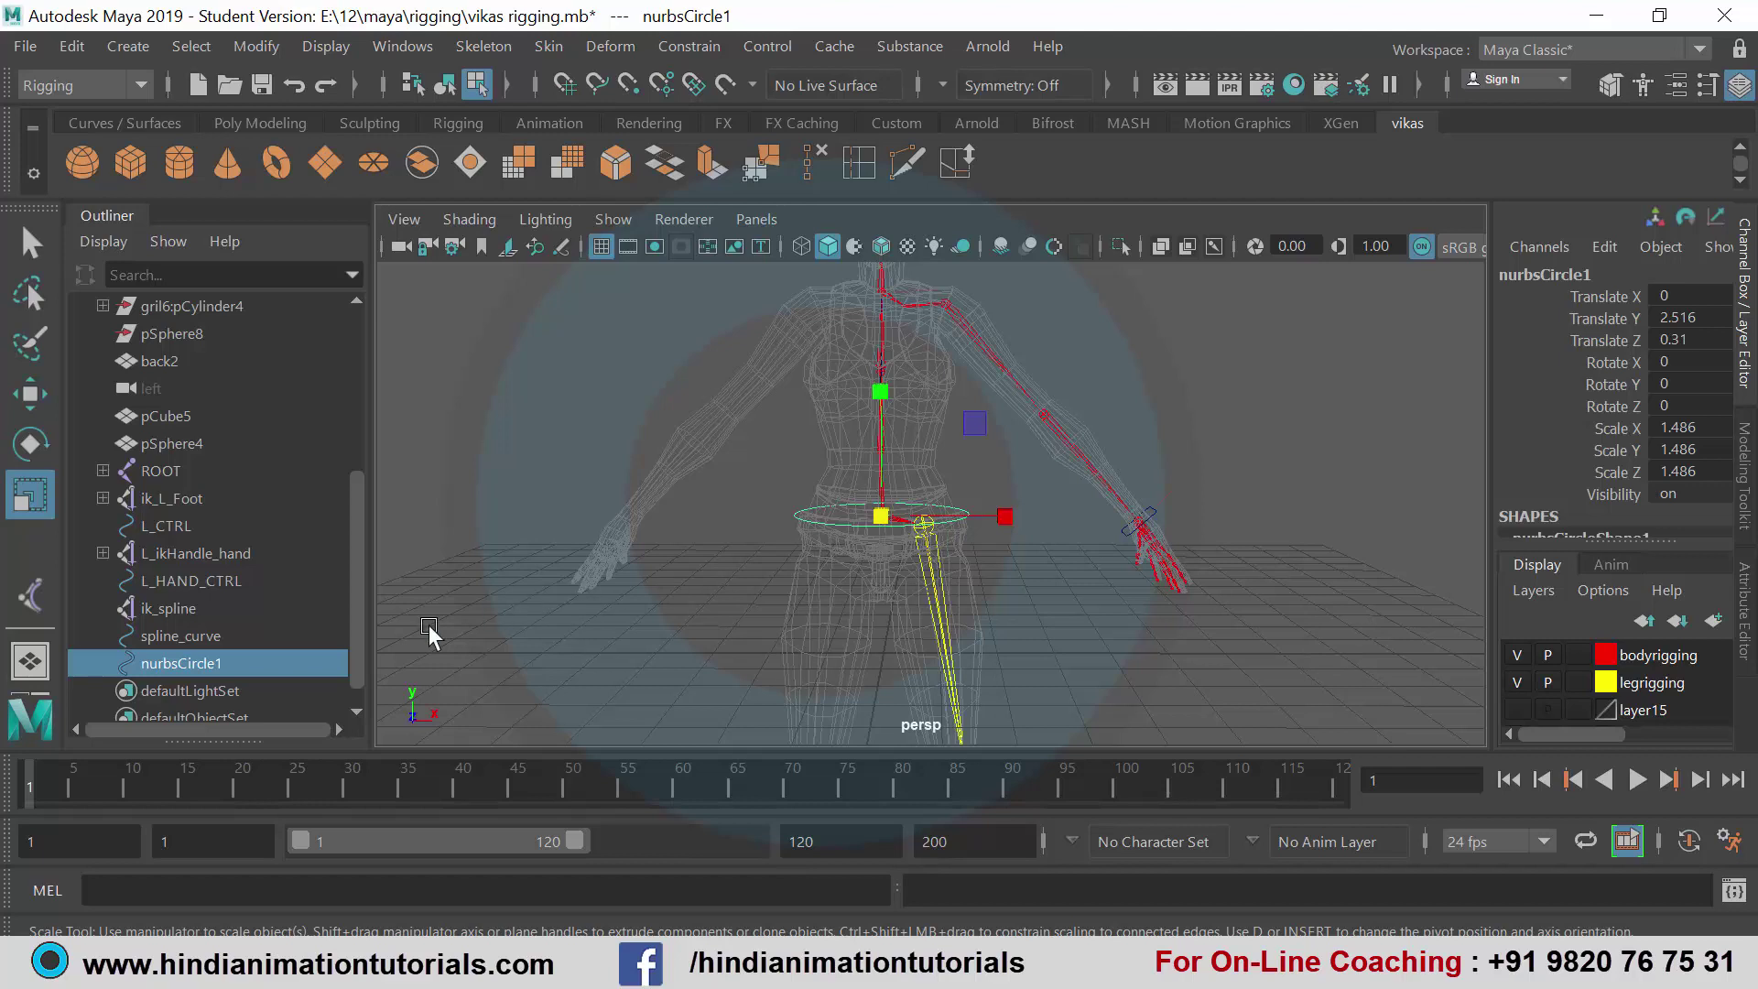
- Rename nurbsCircle1 to root_ctrl in the Outliner
{"action": "double_click", "coordinate": [287, 665]}
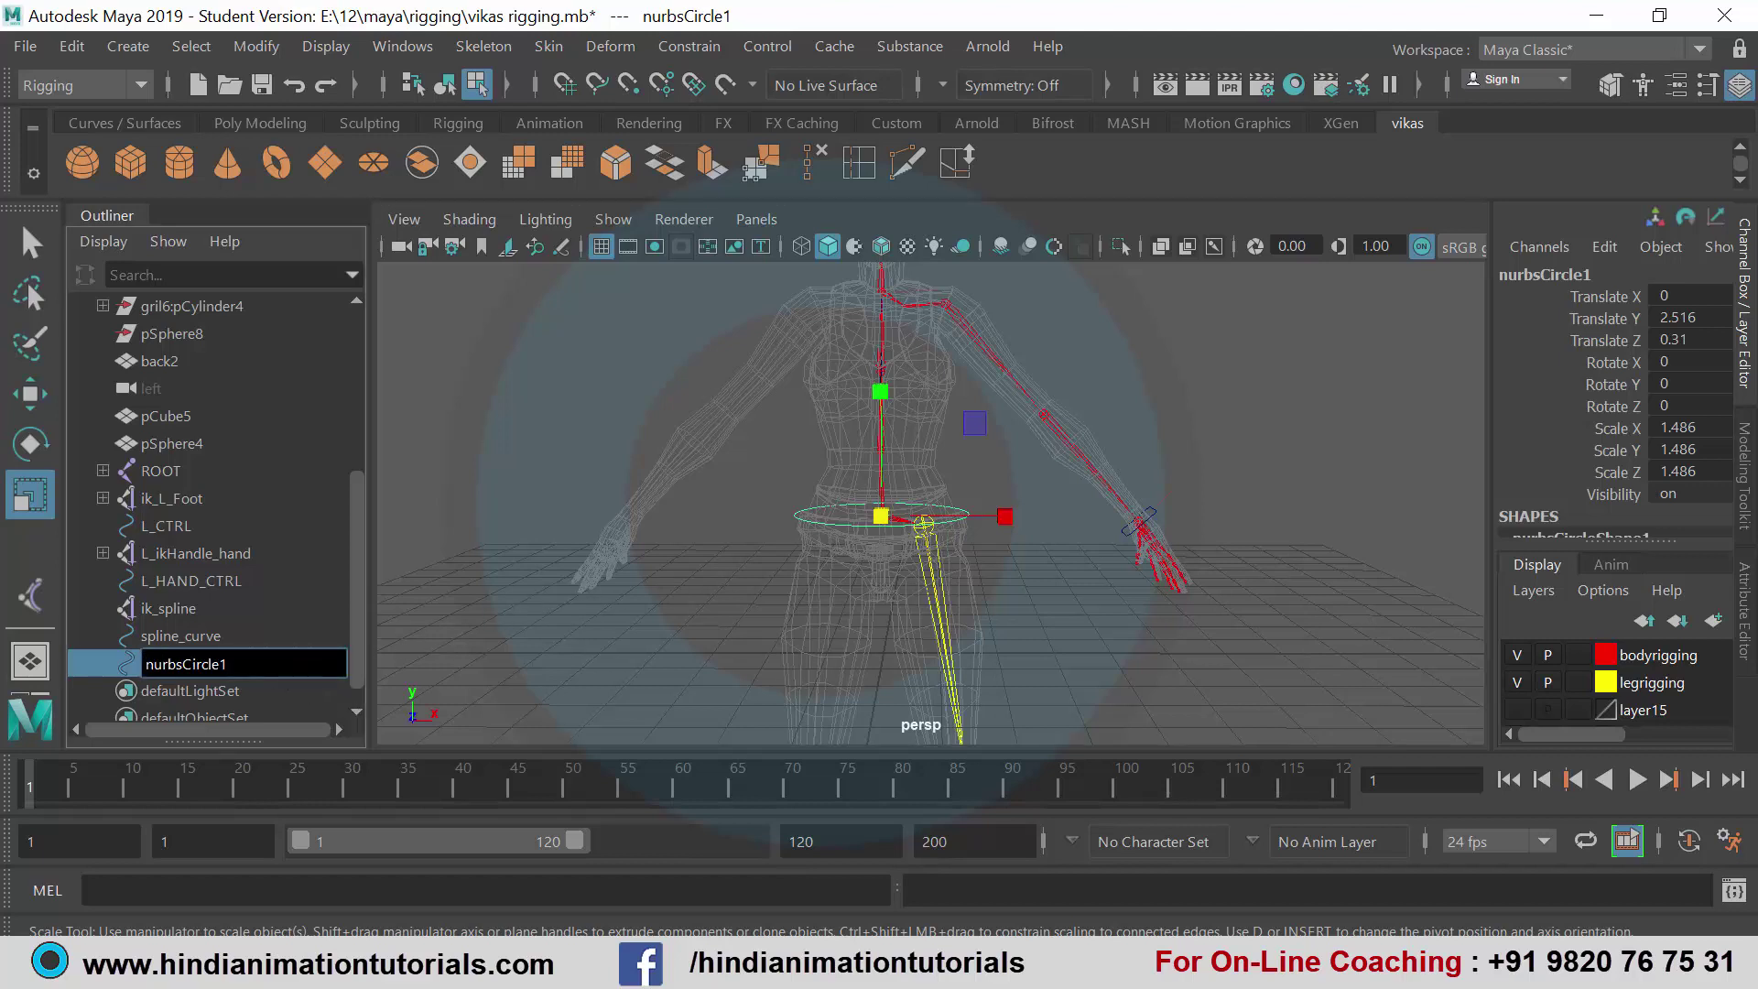
{"action": "key", "text": "BackSpace"}
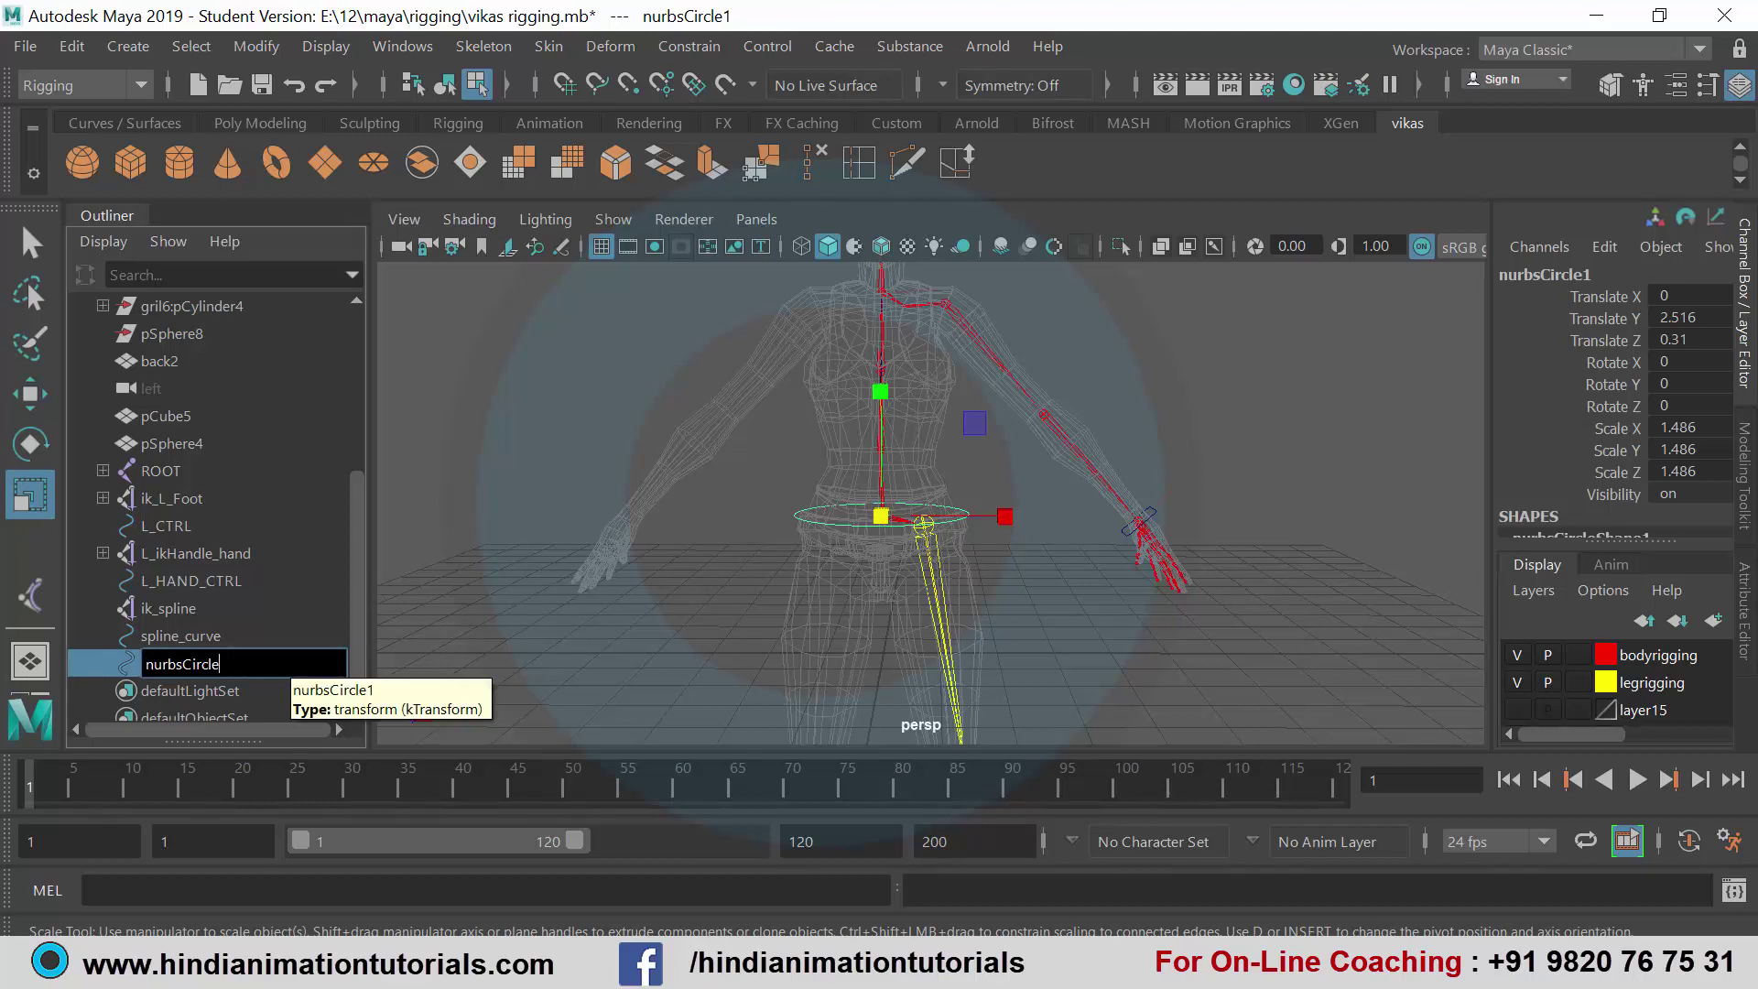
{"action": "key", "text": "BackSpace"}
{"action": "key", "text": "BackSpace"}
{"action": "key", "text": "BackSpace"}
{"action": "key", "text": "BackSpace"}
{"action": "type", "text": "roo"}
{"action": "type", "text": "t c"}
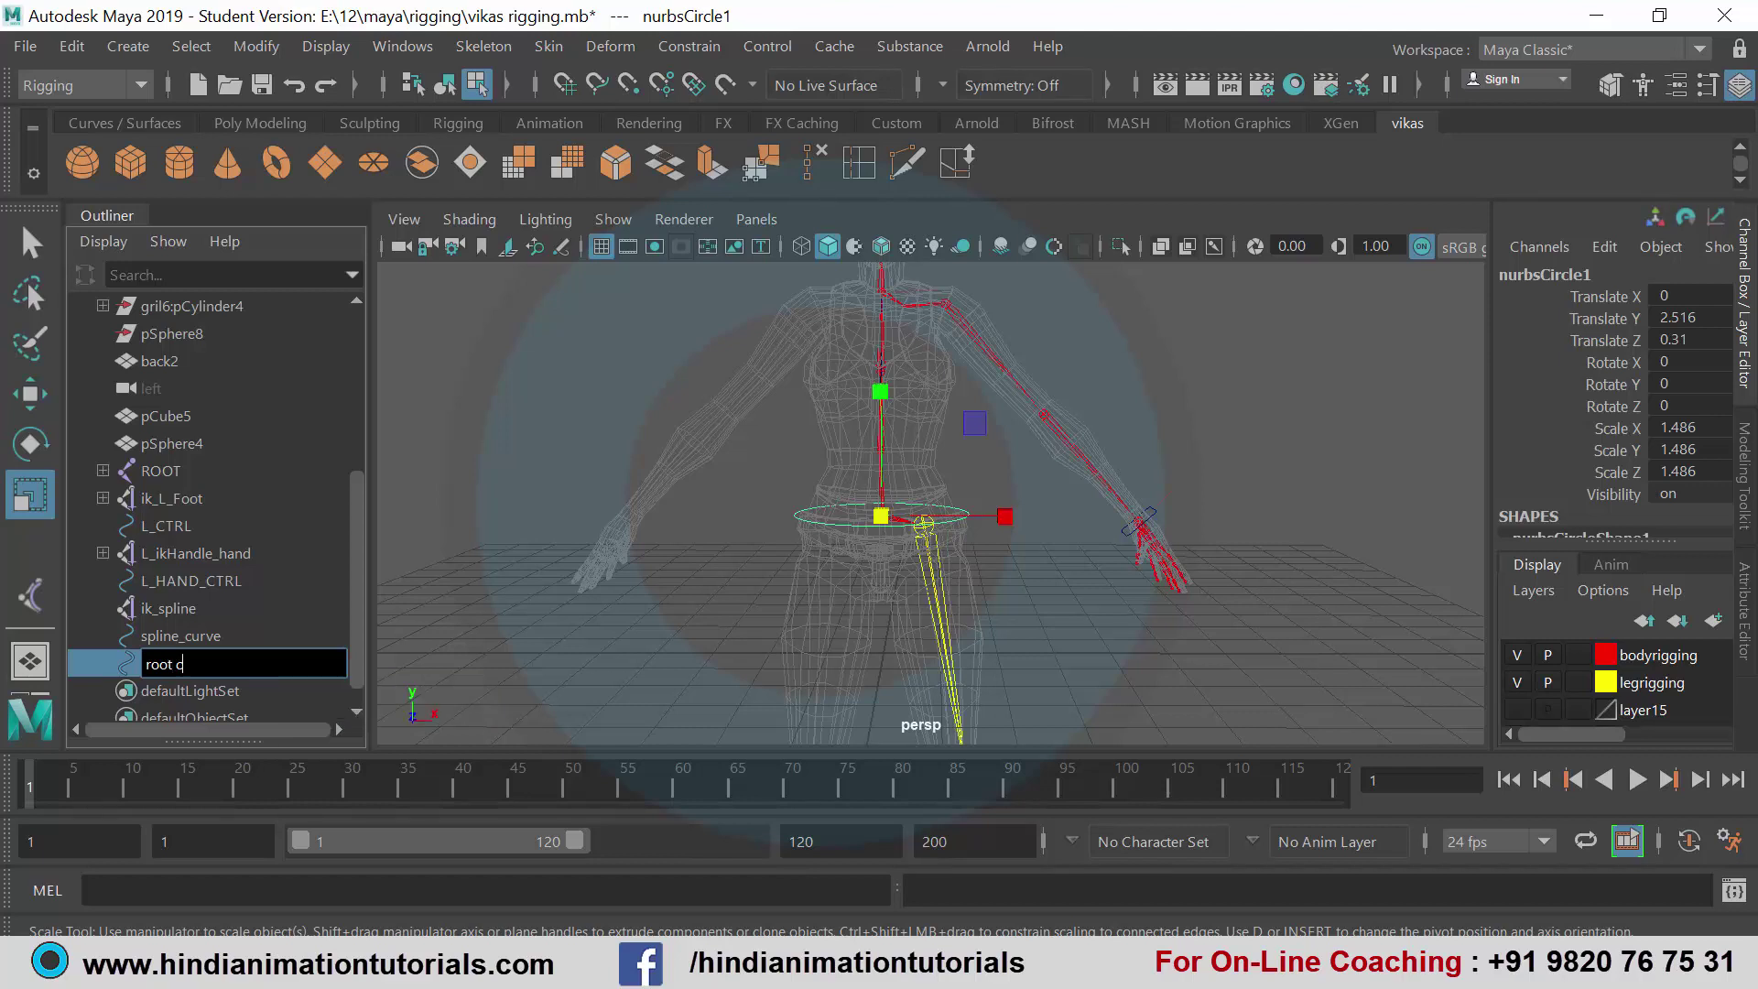
{"action": "type", "text": "tr"}
{"action": "type", "text": "l"}
{"action": "key", "text": "Return"}
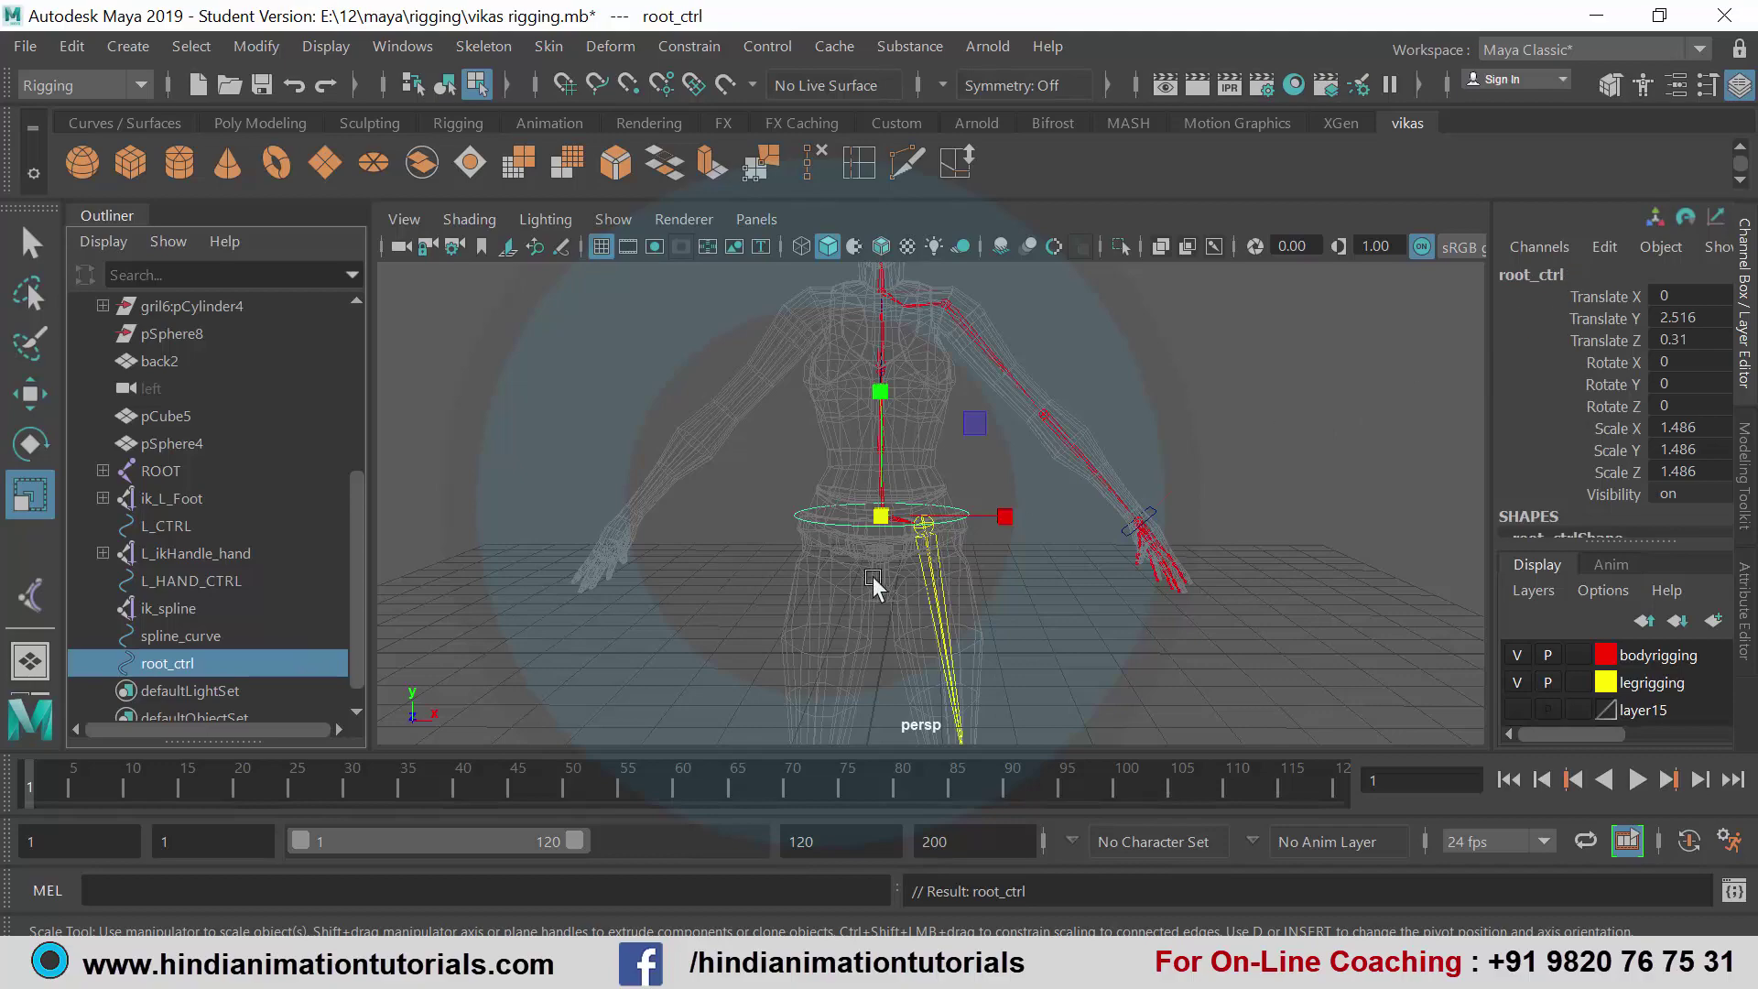
{"action": "scroll", "coordinate": [920, 563], "scroll_direction": "up", "scroll_amount": 3}
- Apply Modify > Freeze Transformations to root_ctrl, zeroing translate and rotate
{"action": "mouse_move", "coordinate": [925, 562]}
{"action": "left_mouse_down", "text": "alt"}
{"action": "mouse_move", "coordinate": [875, 631]}
{"action": "mouse_move", "coordinate": [910, 614]}
{"action": "left_mouse_up", "text": "alt"}
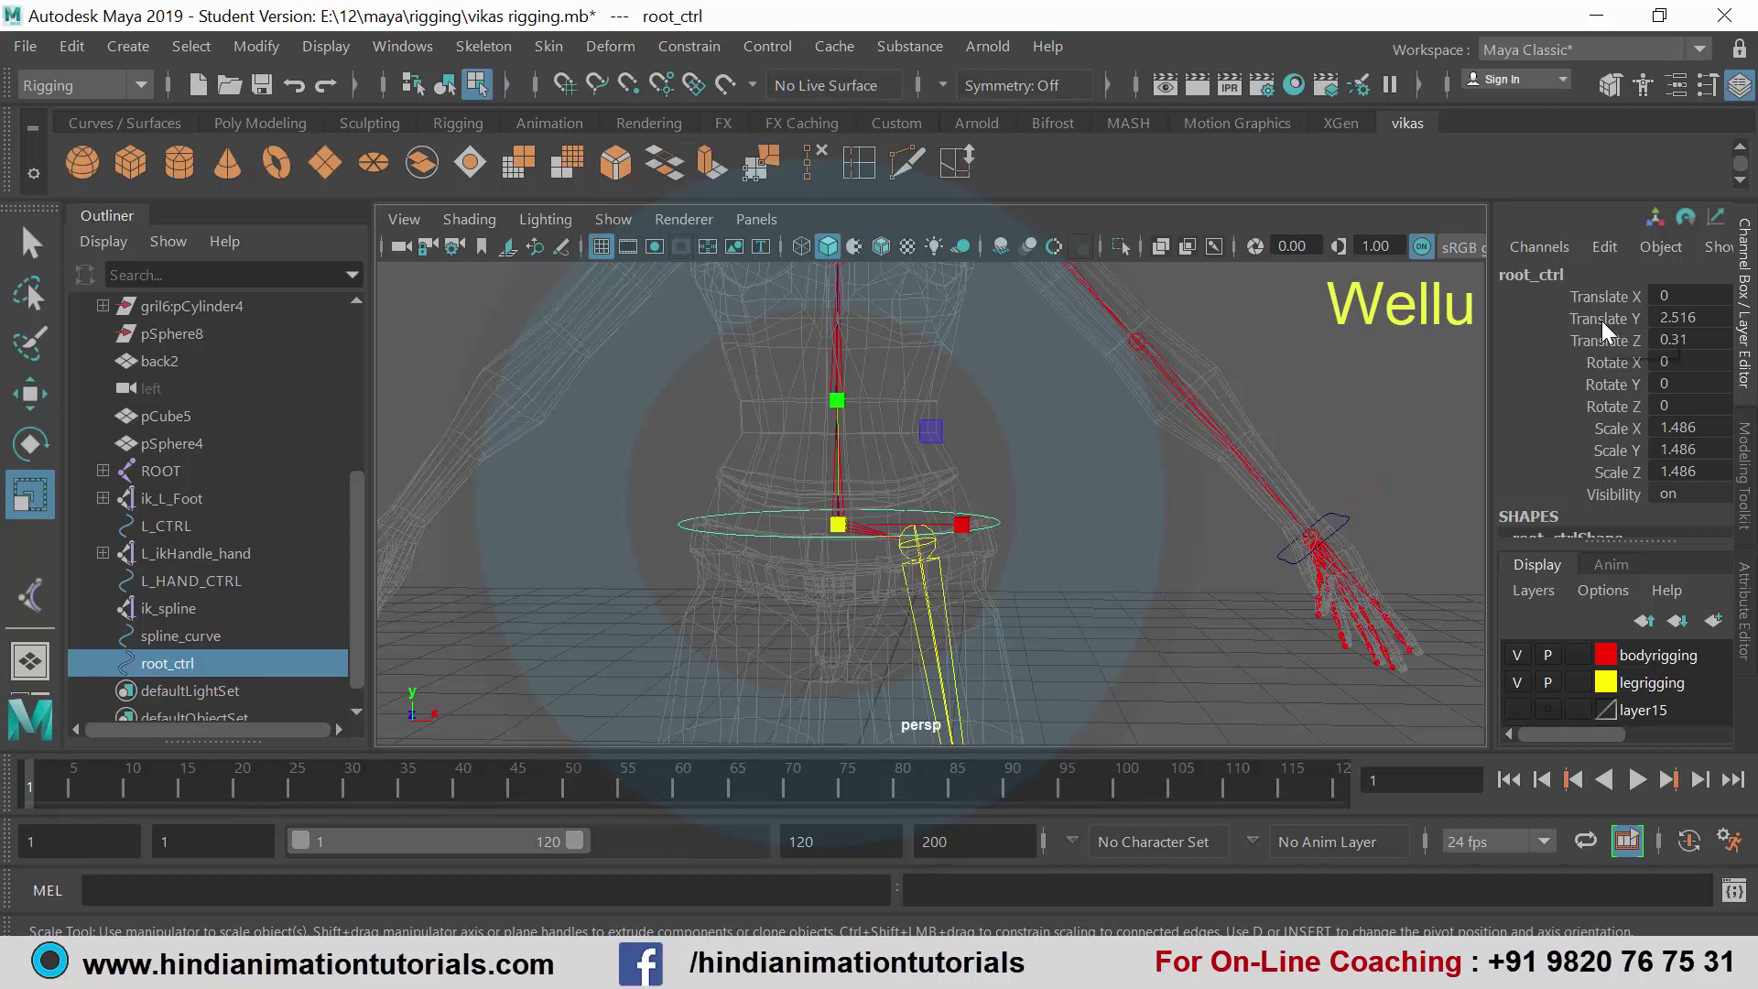
{"action": "scroll", "coordinate": [1602, 323], "scroll_direction": "down", "scroll_amount": 2}
{"action": "scroll", "coordinate": [1601, 323], "scroll_direction": "up", "scroll_amount": 2}
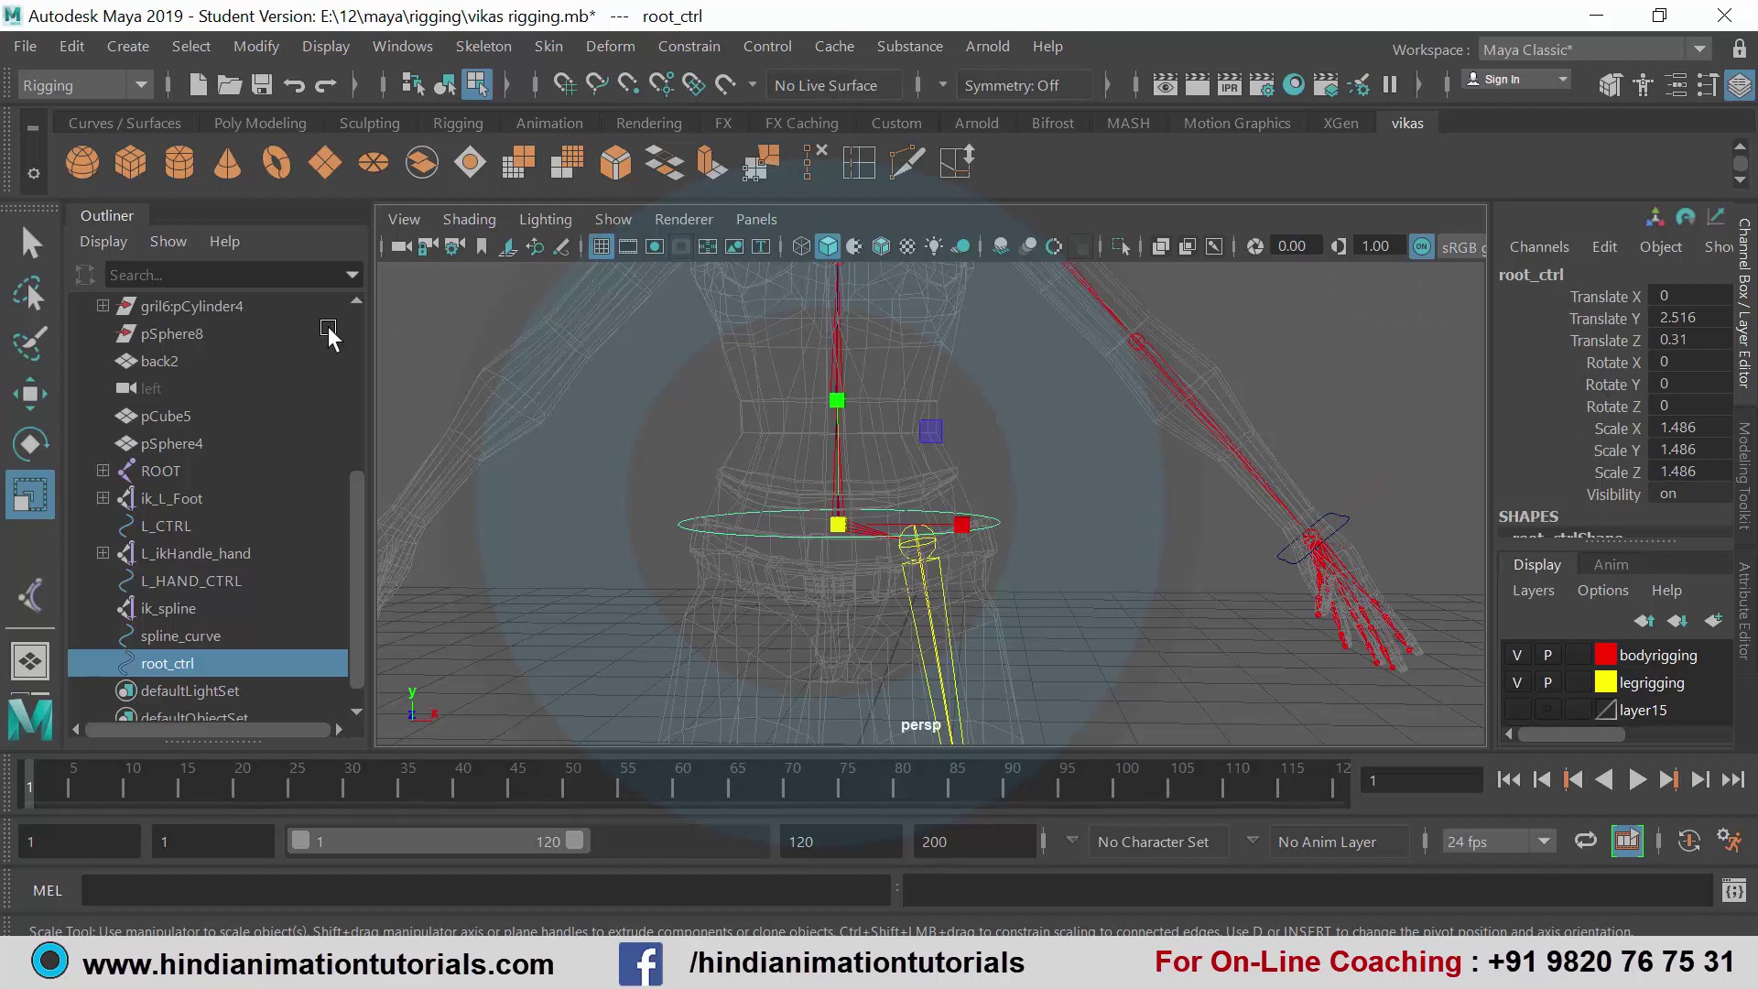
{"action": "left_click", "coordinate": [271, 48]}
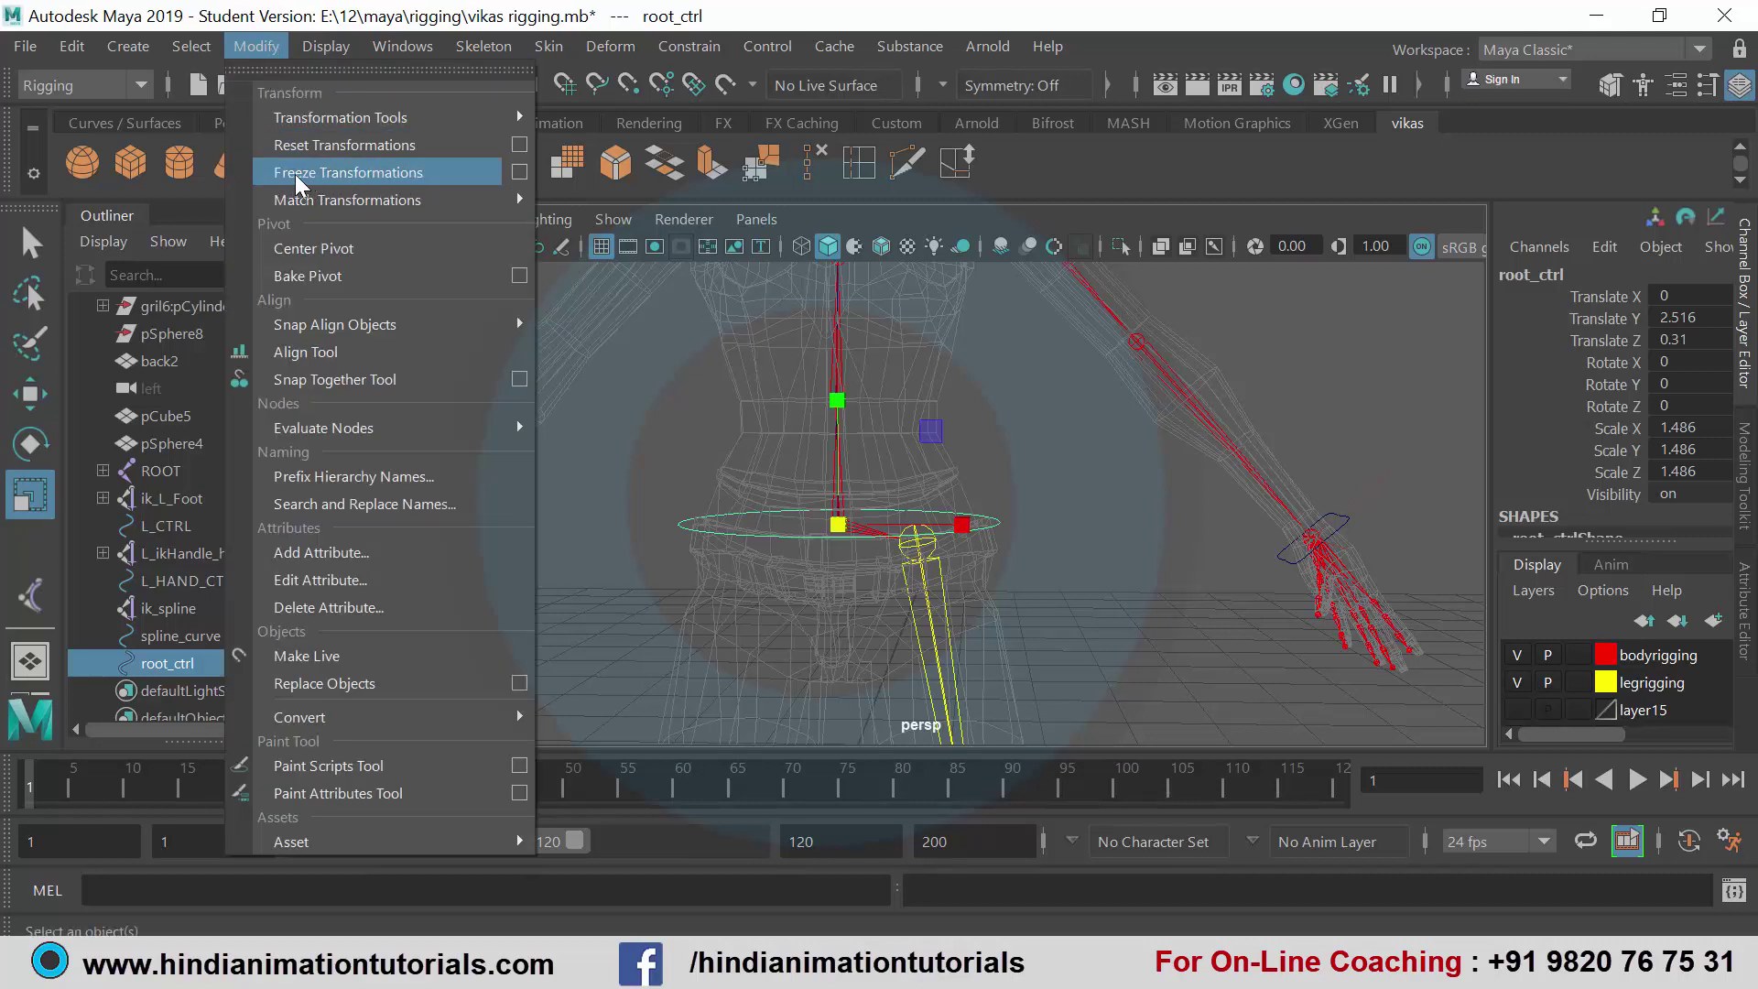
{"action": "left_click", "coordinate": [366, 173]}
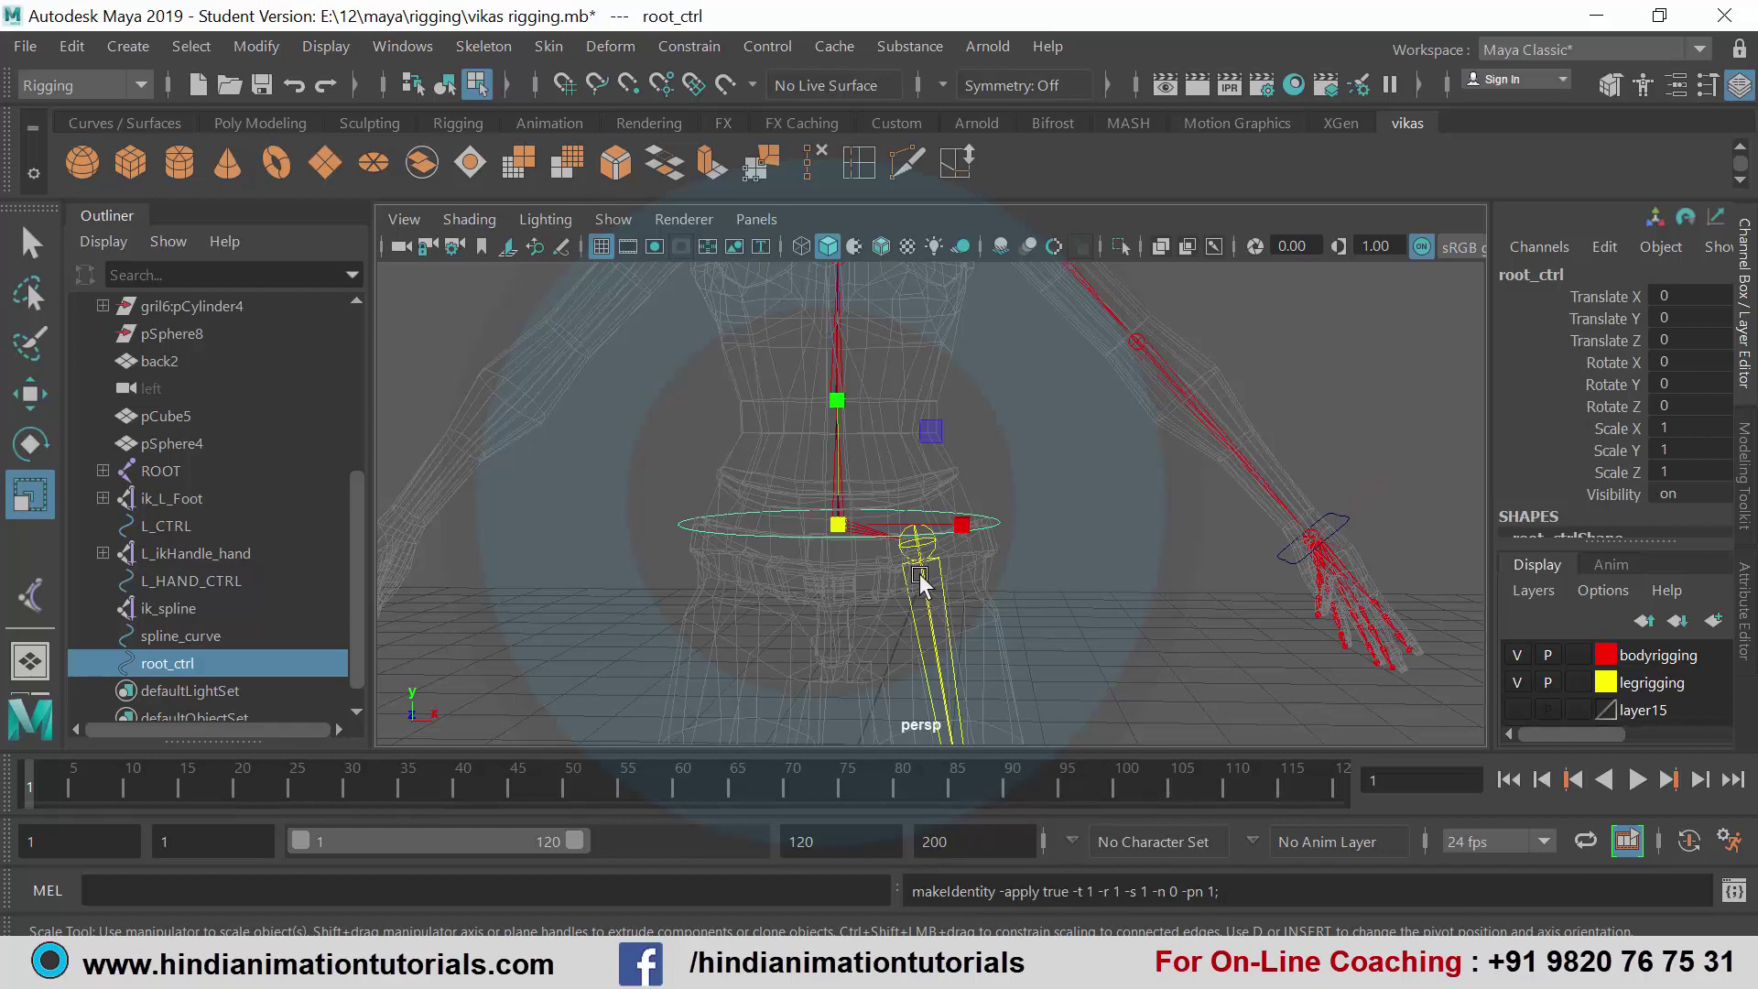
{"action": "scroll", "coordinate": [762, 591], "scroll_direction": "up", "scroll_amount": 3}
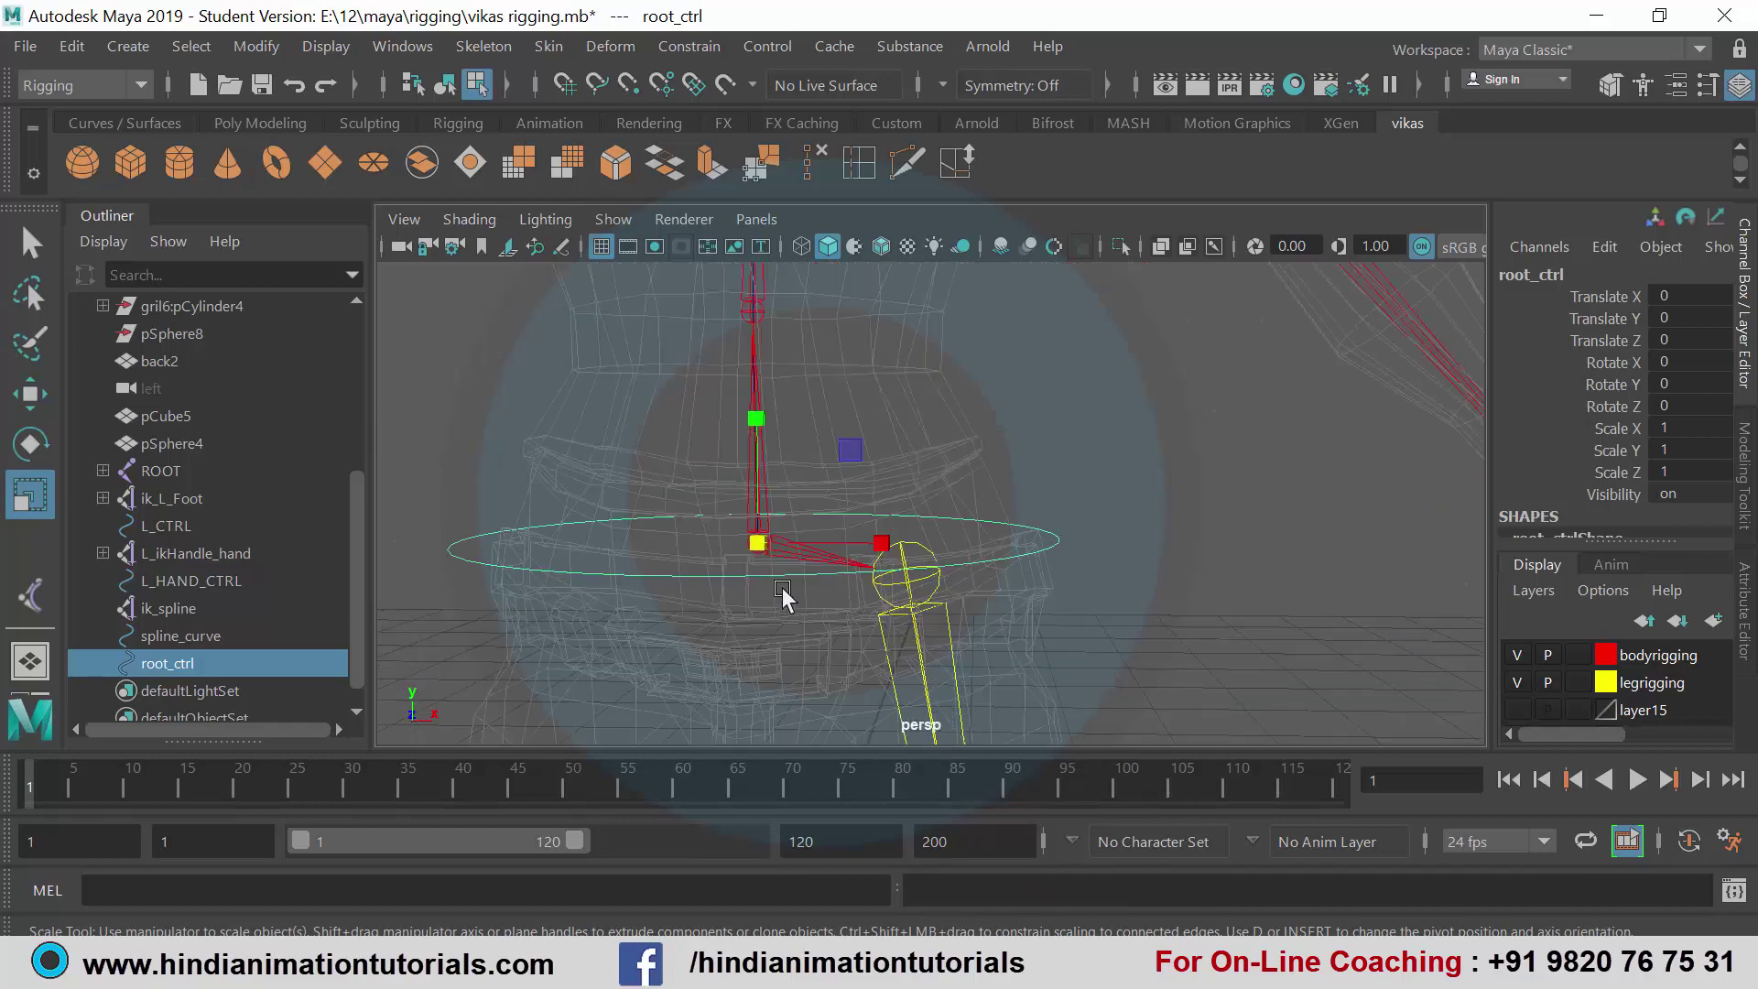
{"action": "scroll", "coordinate": [789, 584], "scroll_direction": "down", "scroll_amount": 2}
{"action": "scroll", "coordinate": [813, 536], "scroll_direction": "down", "scroll_amount": 3}
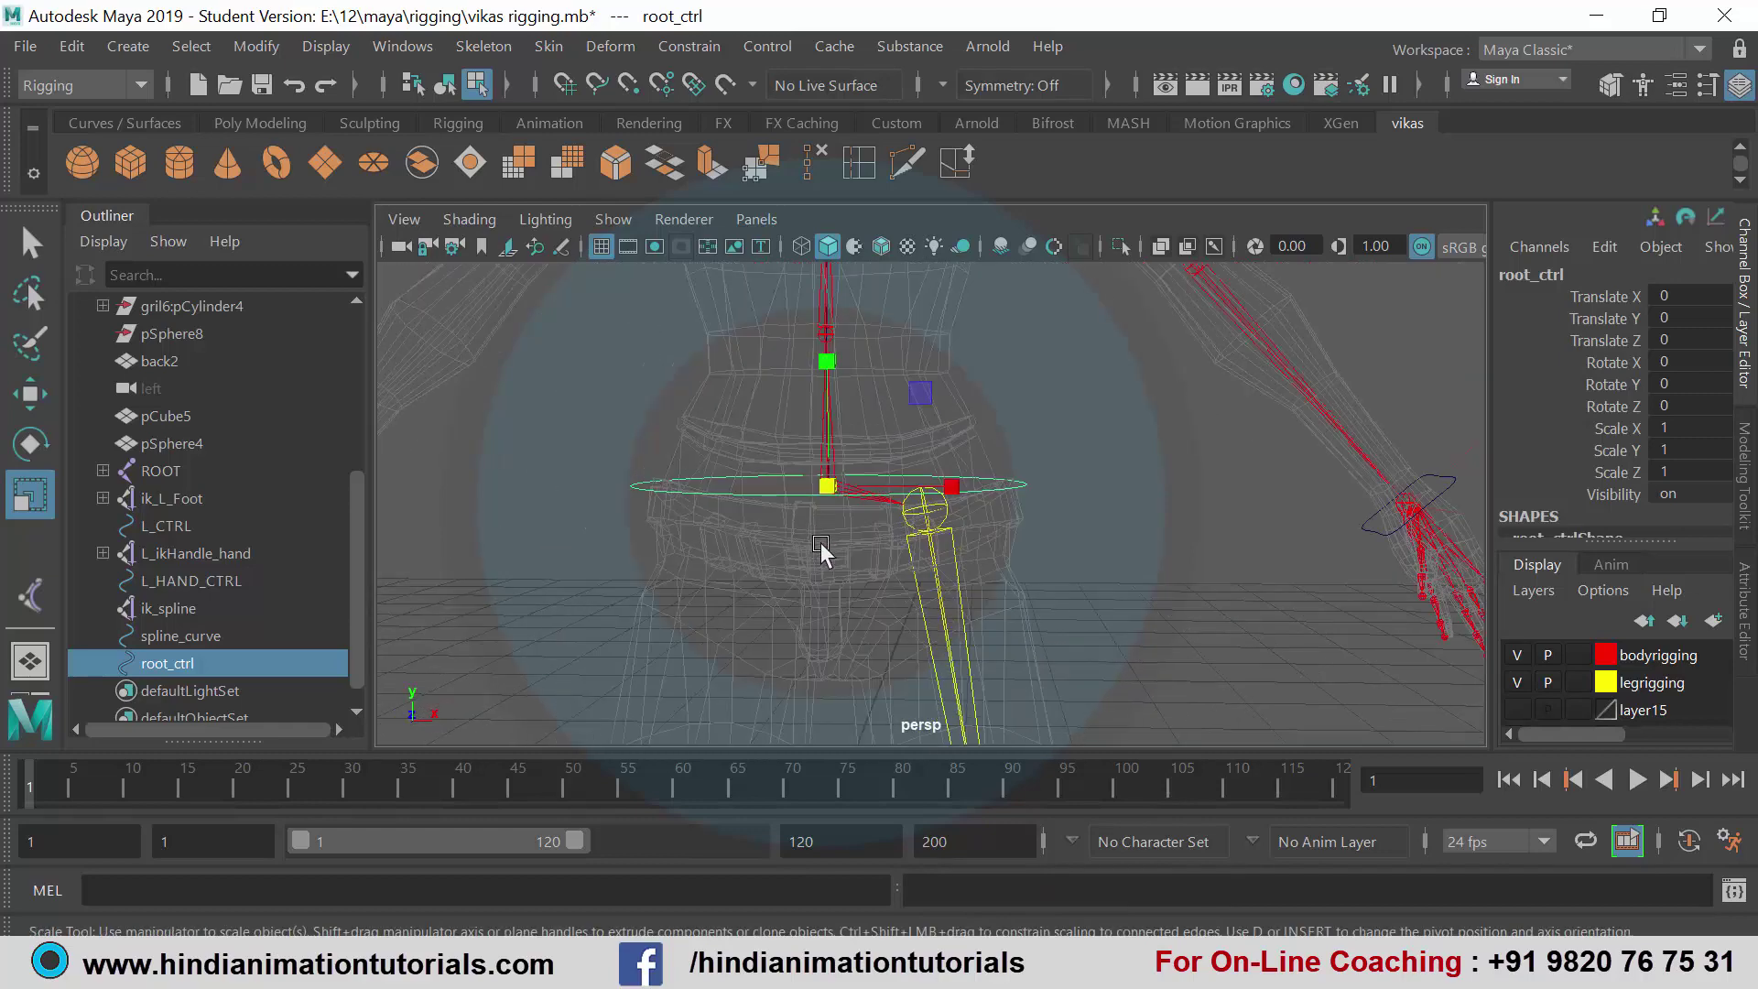
{"action": "left_click_drag", "start_coordinate": [820, 542], "coordinate": [836, 548], "text": "alt"}
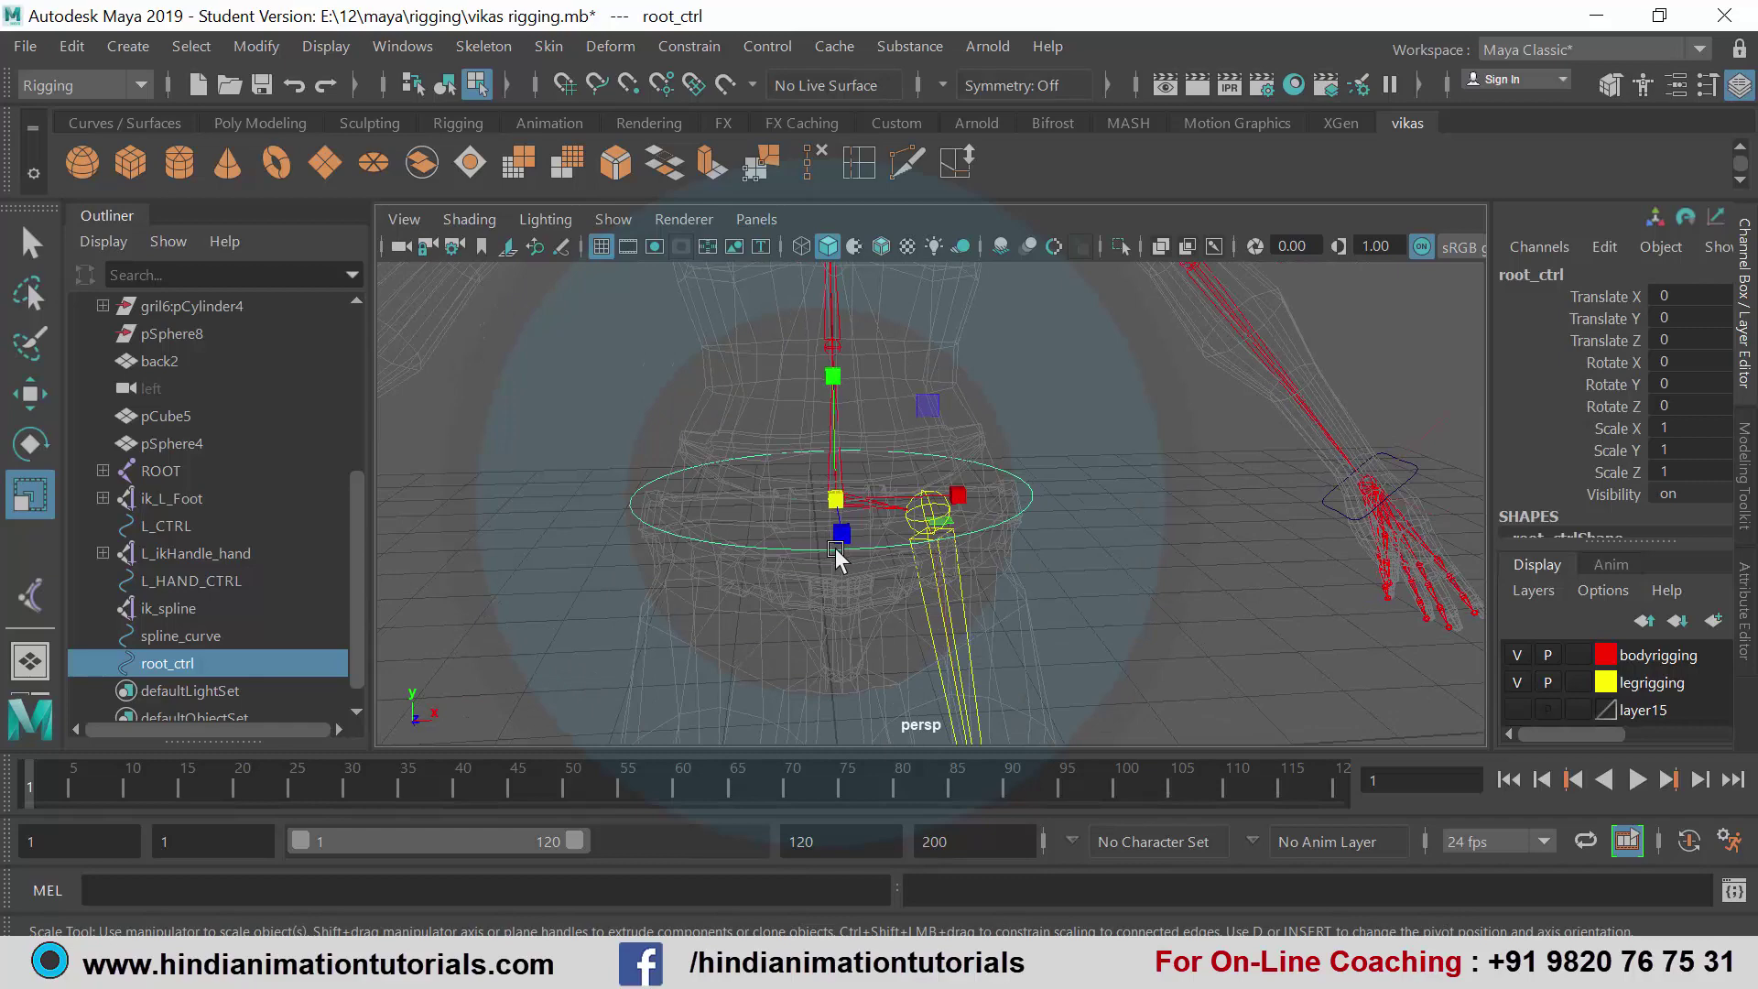
{"action": "key", "text": "e"}
{"action": "scroll", "coordinate": [856, 560], "scroll_direction": "down", "scroll_amount": 2}
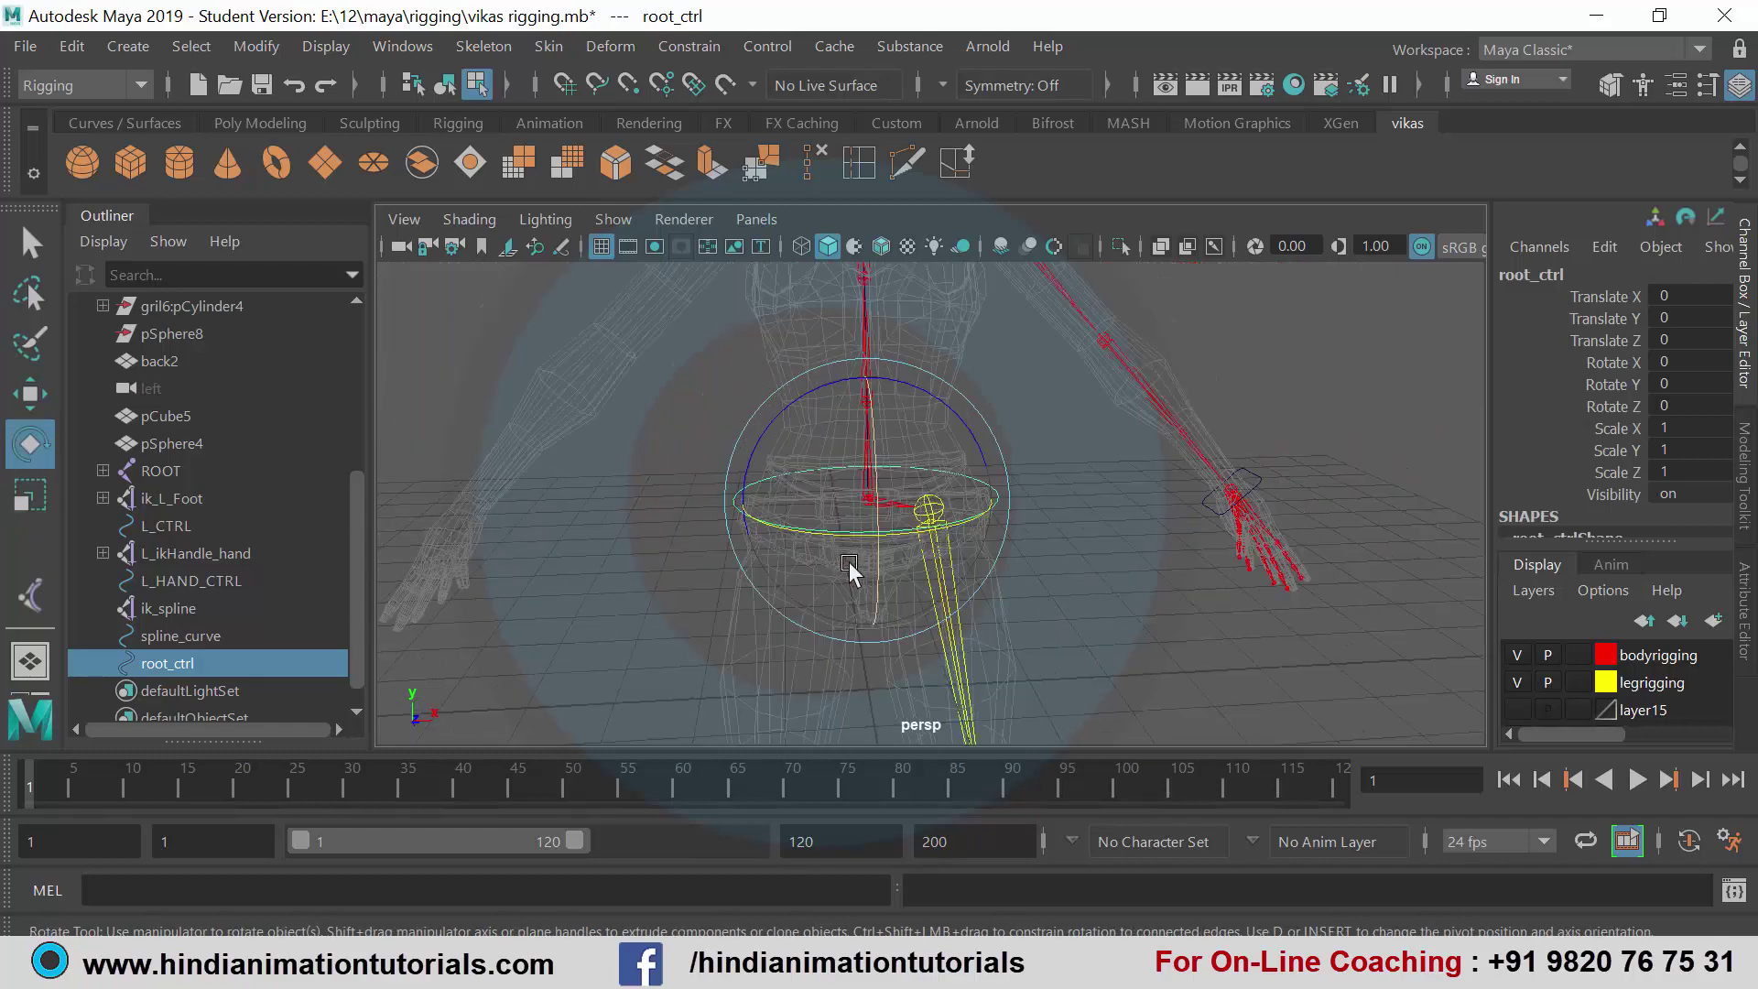
{"action": "scroll", "coordinate": [852, 566], "scroll_direction": "up", "scroll_amount": 1}
{"action": "scroll", "coordinate": [854, 564], "scroll_direction": "up", "scroll_amount": 2}
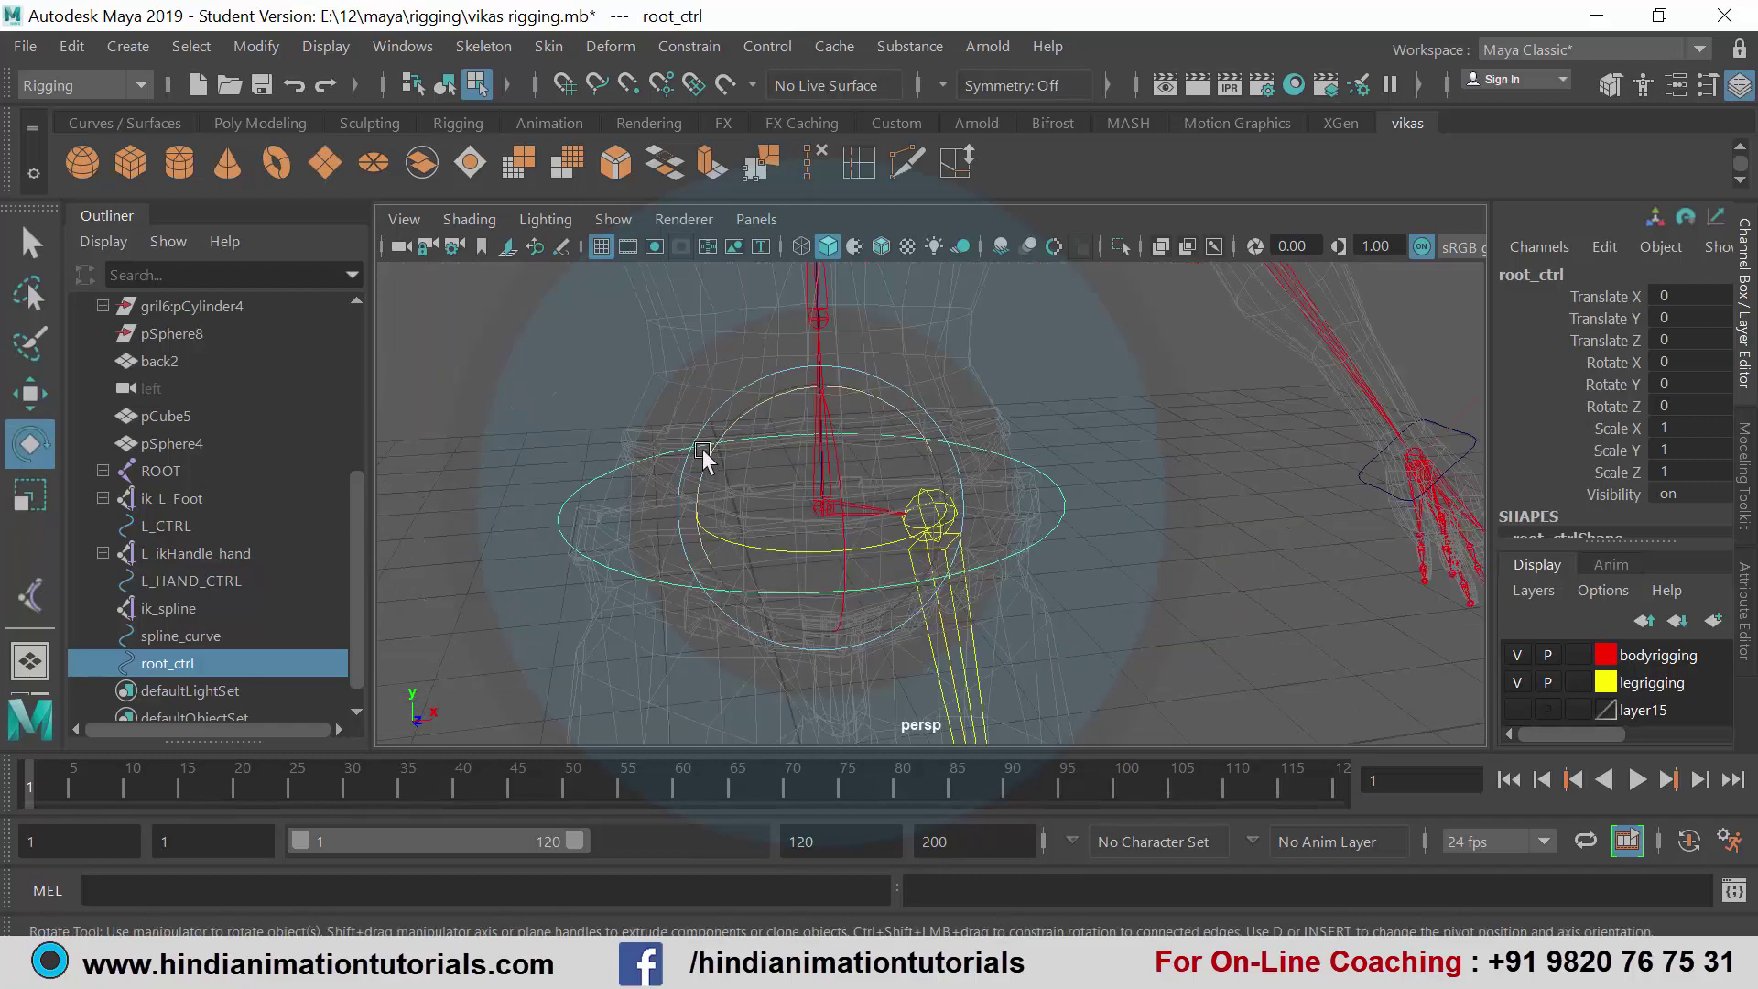
{"action": "mouse_move", "coordinate": [712, 445]}
{"action": "left_mouse_down"}
{"action": "mouse_move", "coordinate": [871, 424]}
{"action": "mouse_move", "coordinate": [891, 448]}
{"action": "mouse_move", "coordinate": [762, 448]}
{"action": "mouse_move", "coordinate": [795, 461]}
{"action": "mouse_move", "coordinate": [766, 480]}
{"action": "left_mouse_up"}
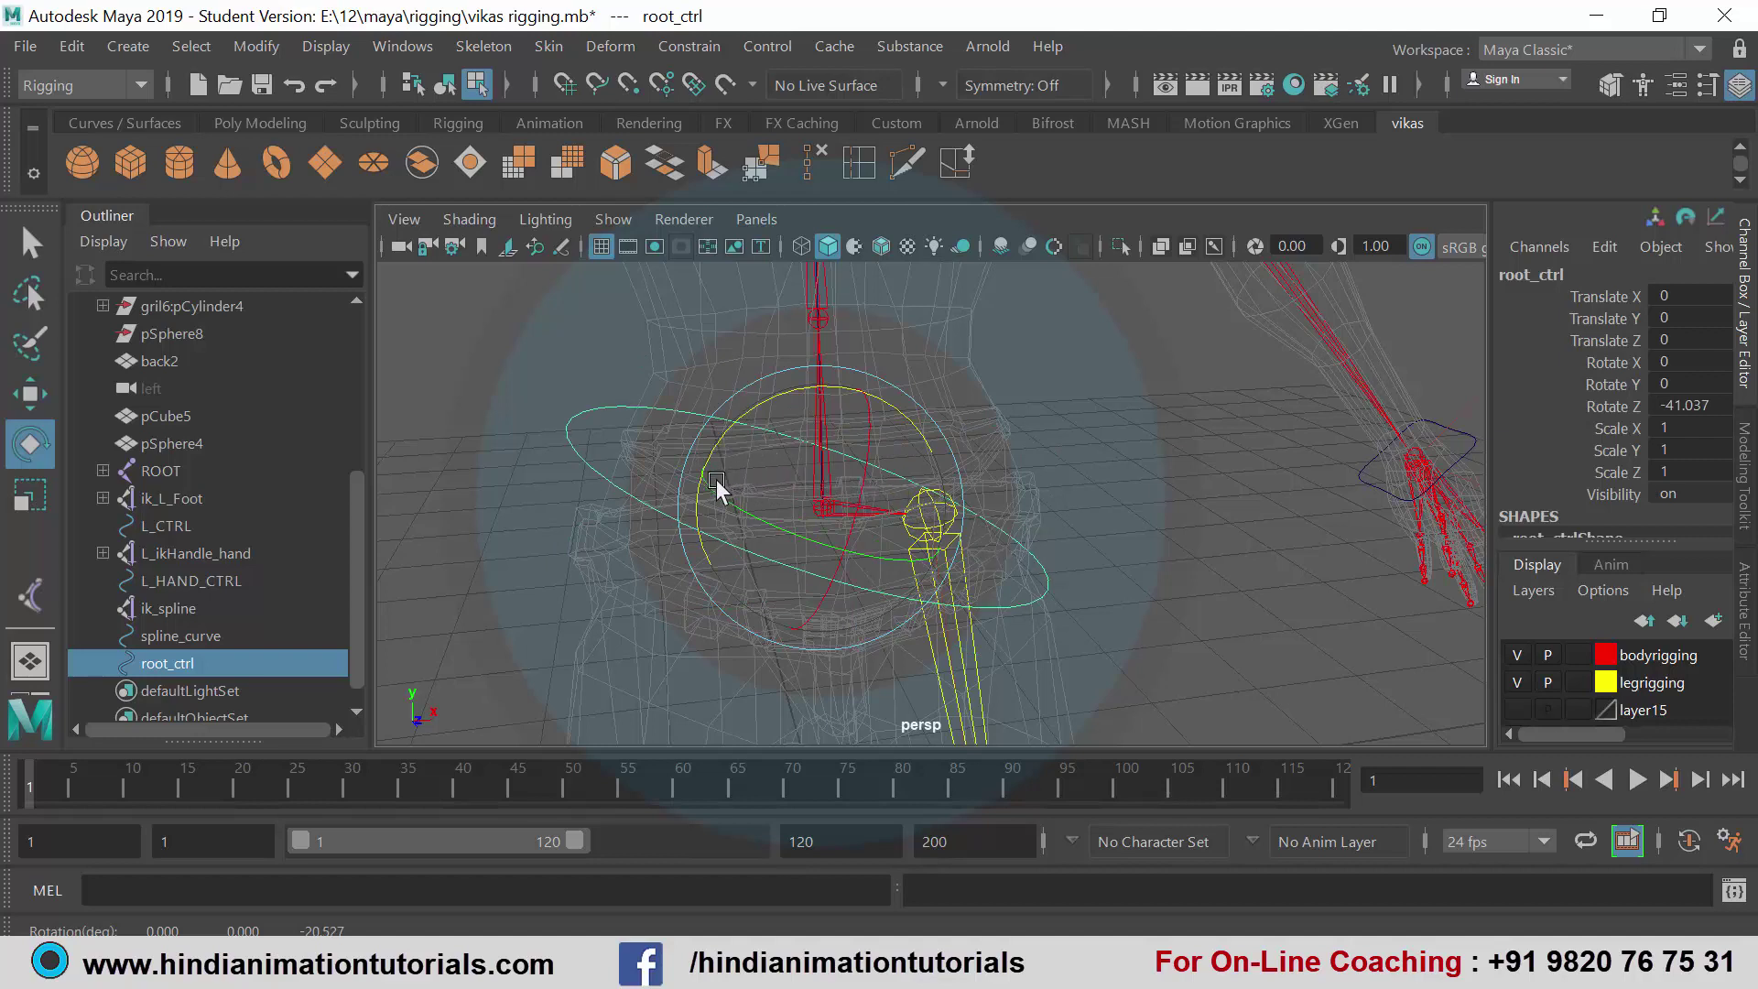
{"action": "key", "text": "ctrl+z"}
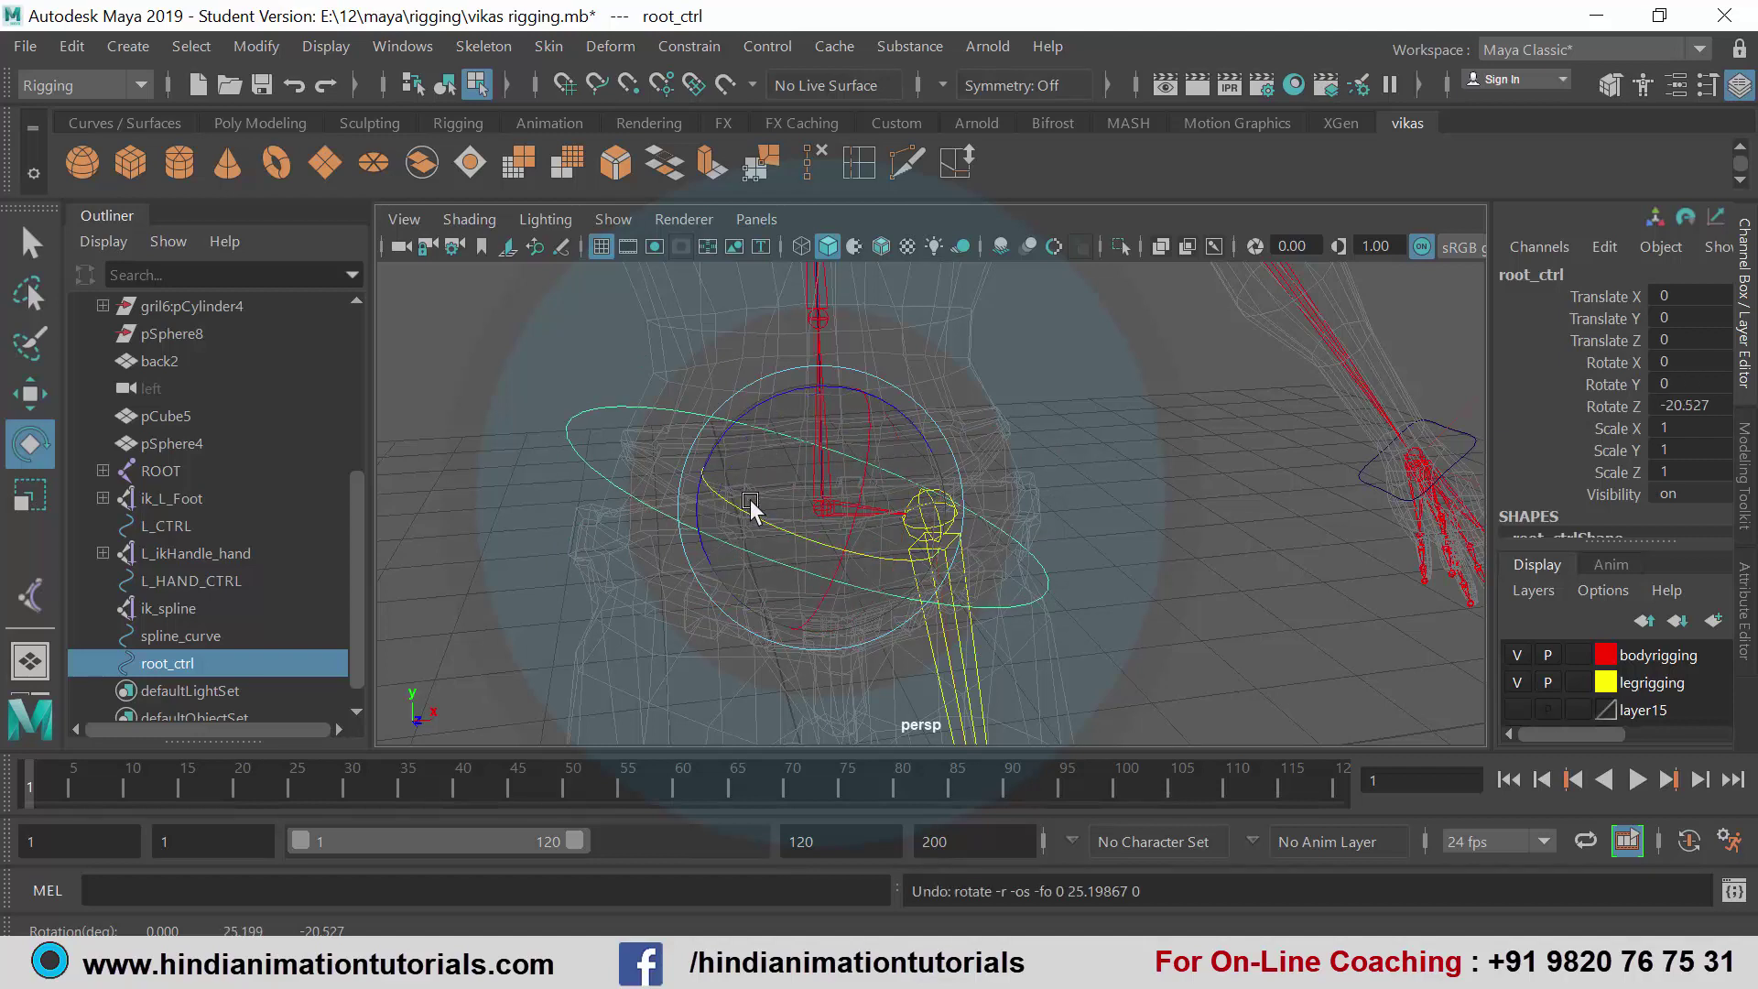
{"action": "key", "text": "ctrl+z"}
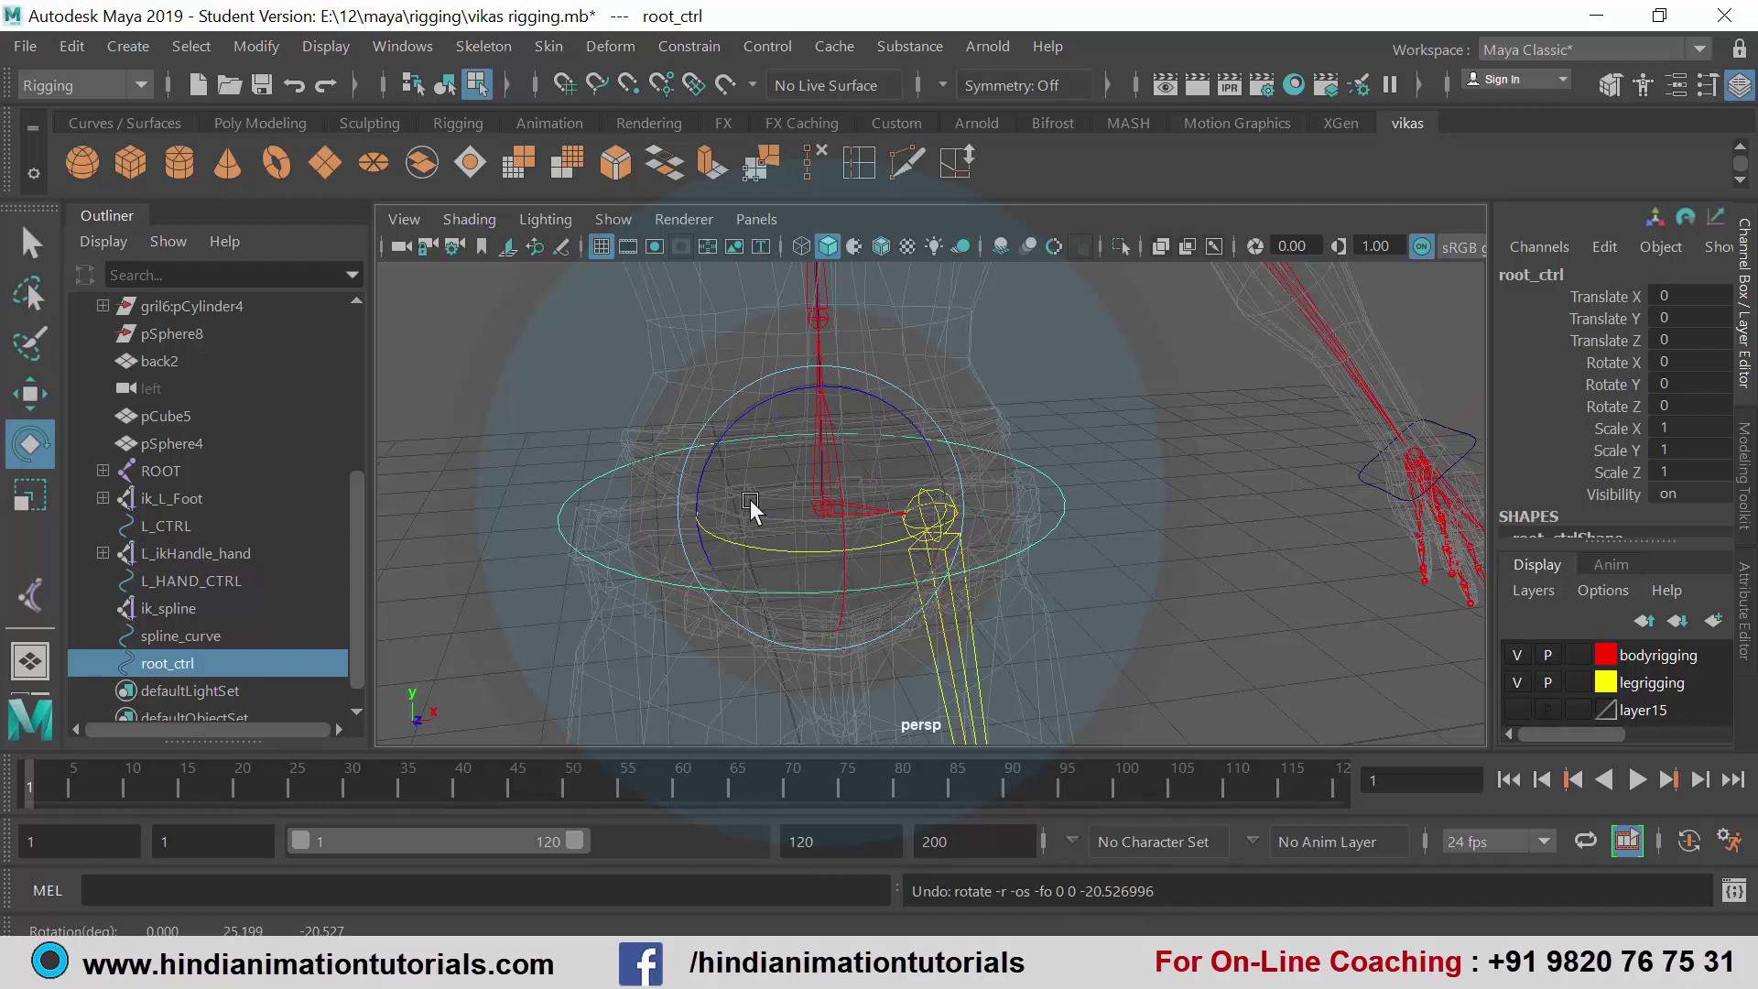
{"action": "key", "text": "w"}
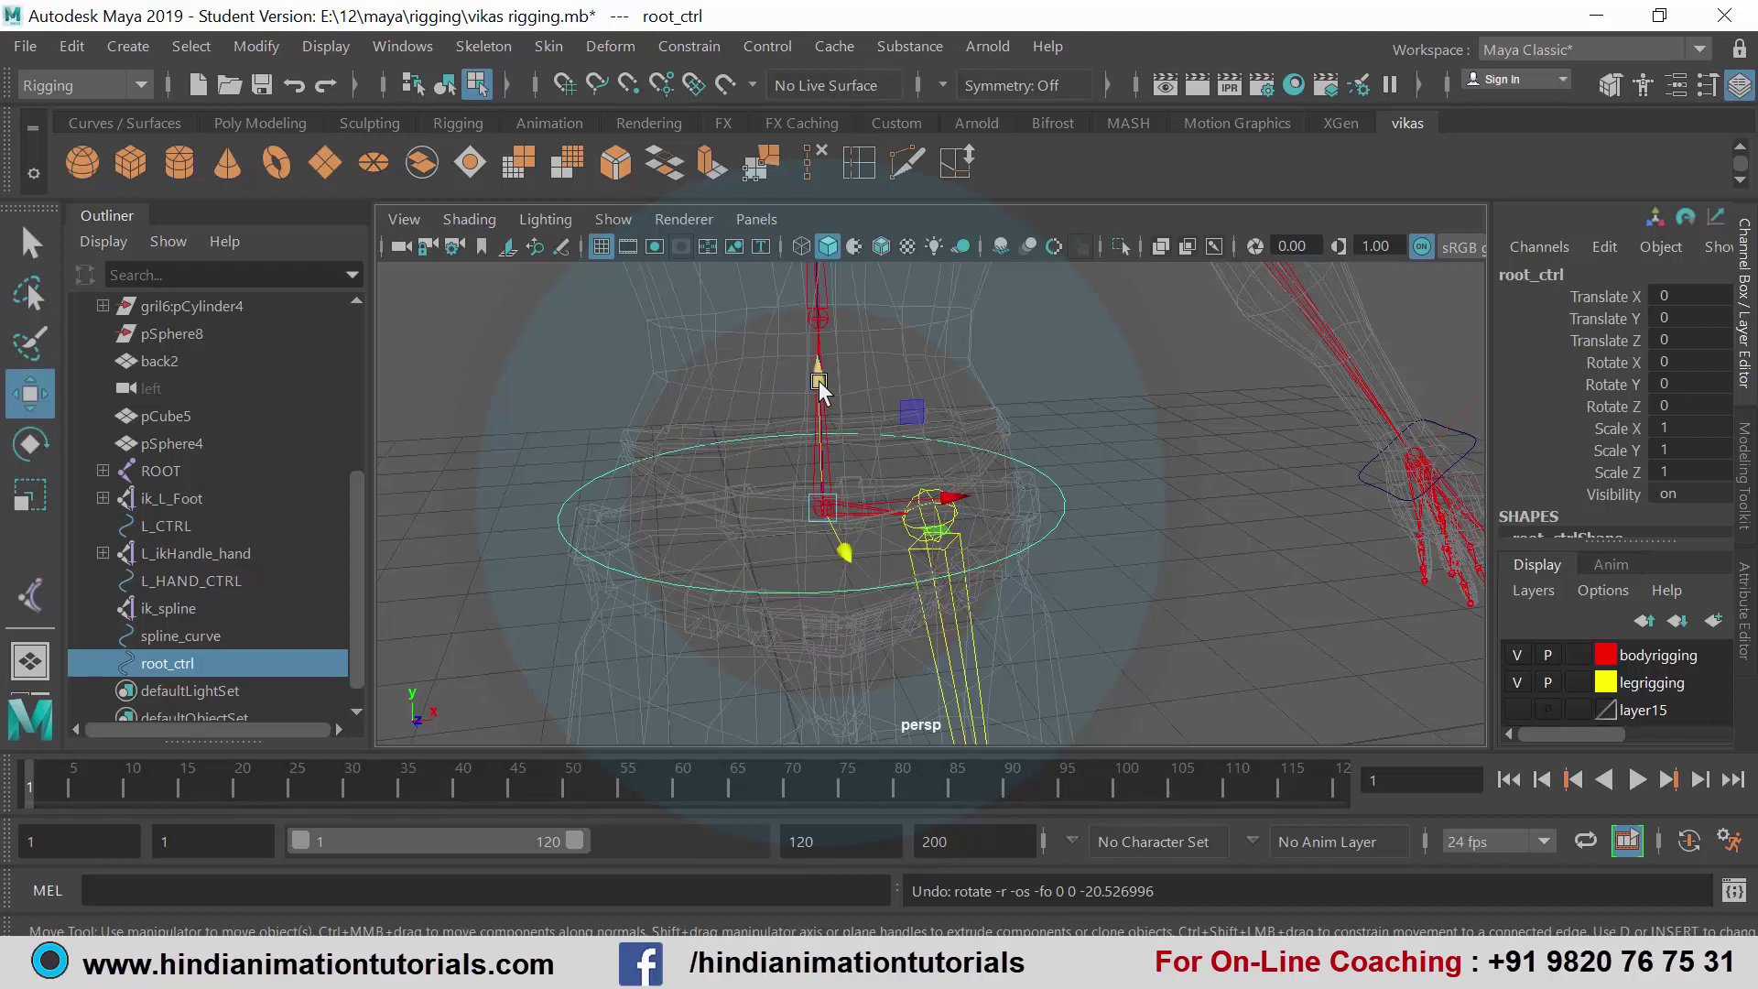
{"action": "mouse_move", "coordinate": [819, 389]}
{"action": "left_mouse_down"}
{"action": "mouse_move", "coordinate": [826, 445]}
{"action": "mouse_move", "coordinate": [822, 383]}
{"action": "mouse_move", "coordinate": [822, 405]}
{"action": "left_mouse_up"}
{"action": "key", "text": "ctrl+z"}
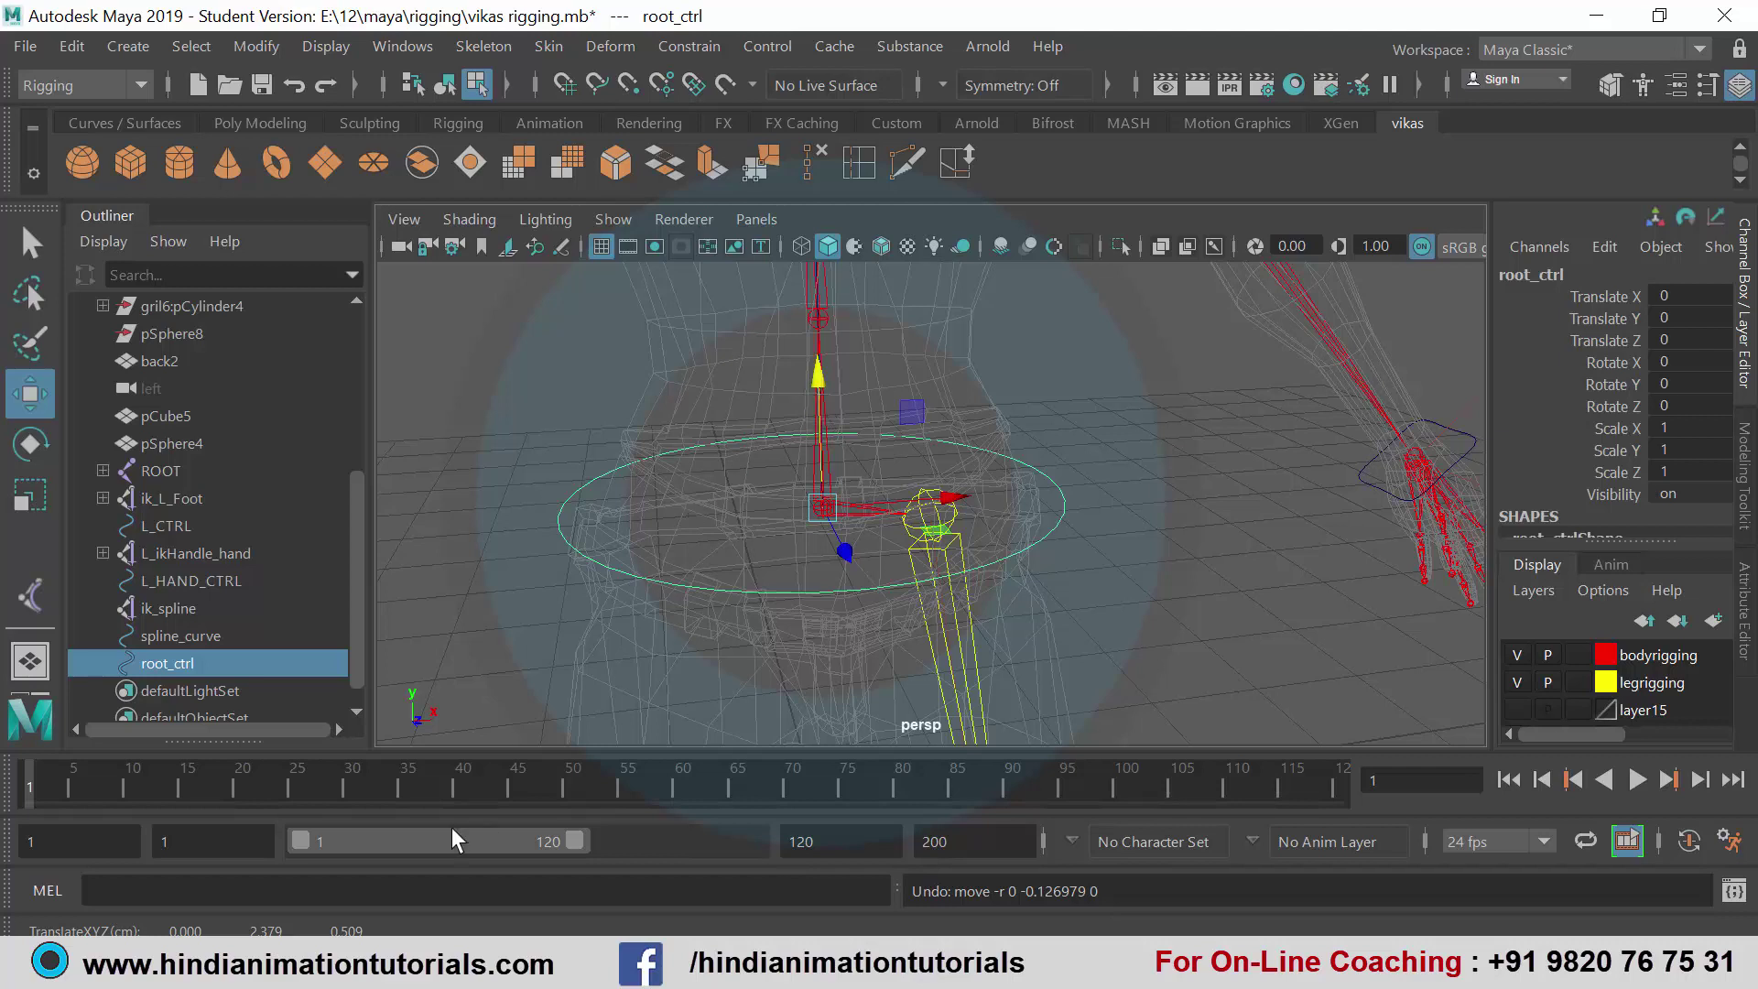
- Point-constrain spline_curve to root_ctrl
{"action": "left_click", "coordinate": [168, 635], "text": "shift"}
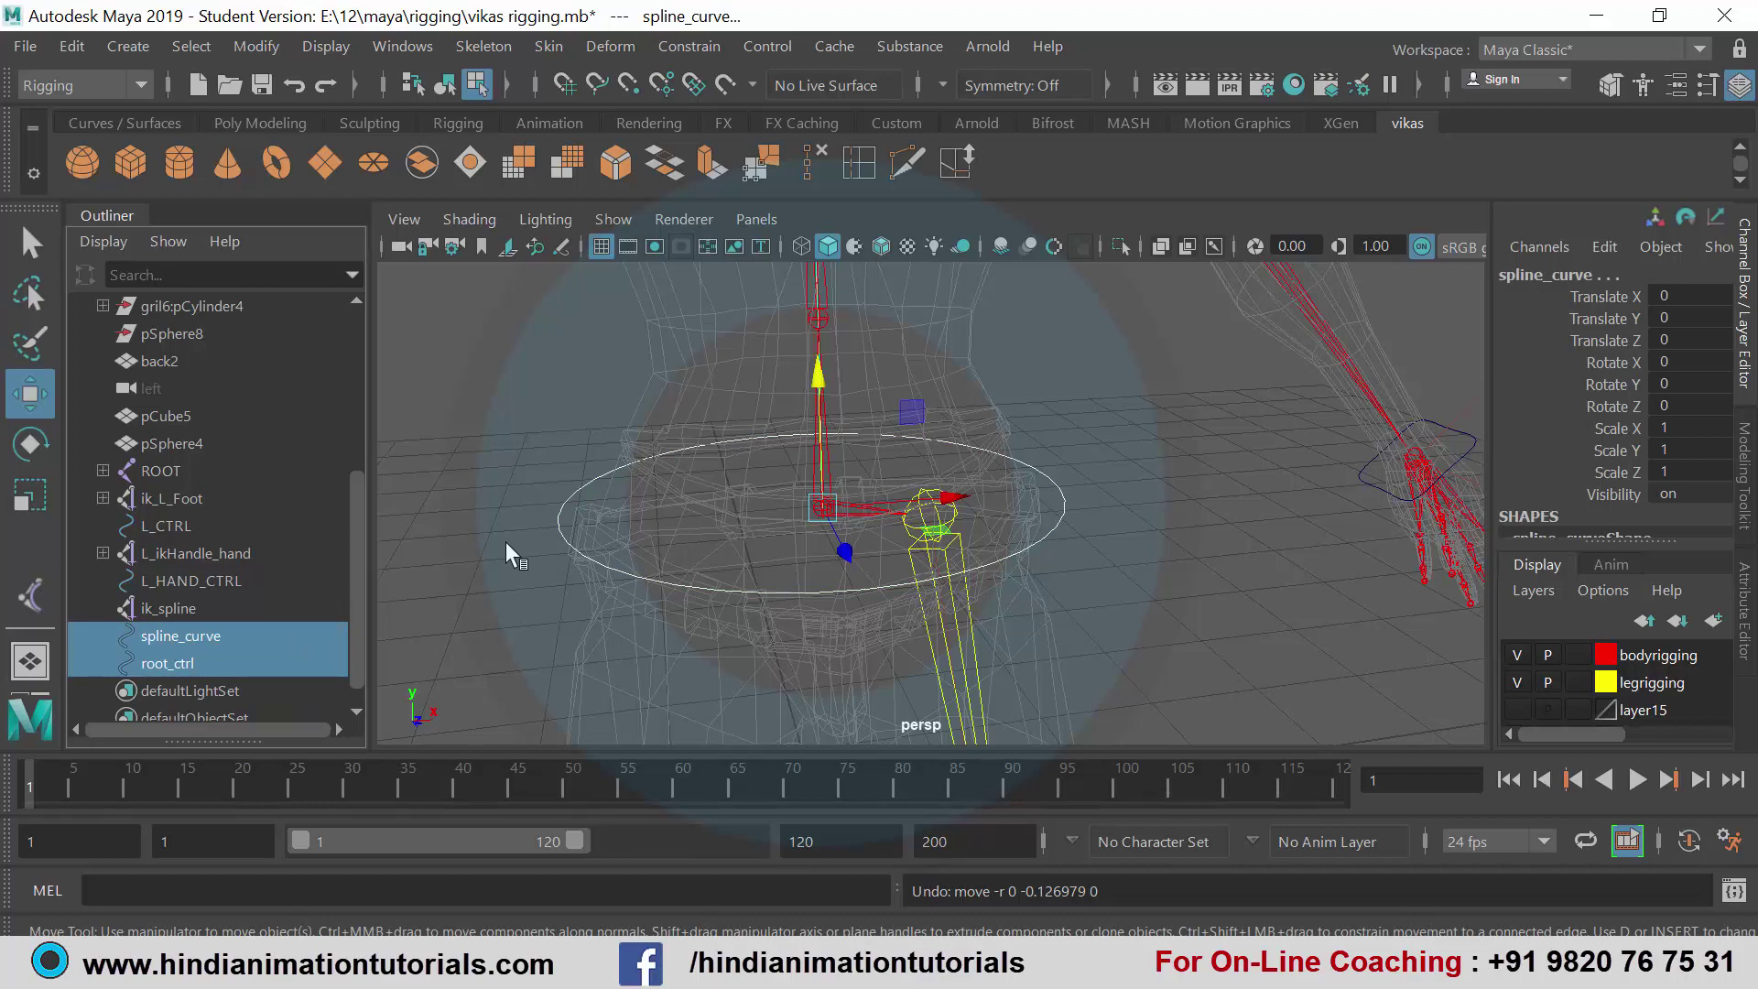
{"action": "left_click", "coordinate": [699, 51]}
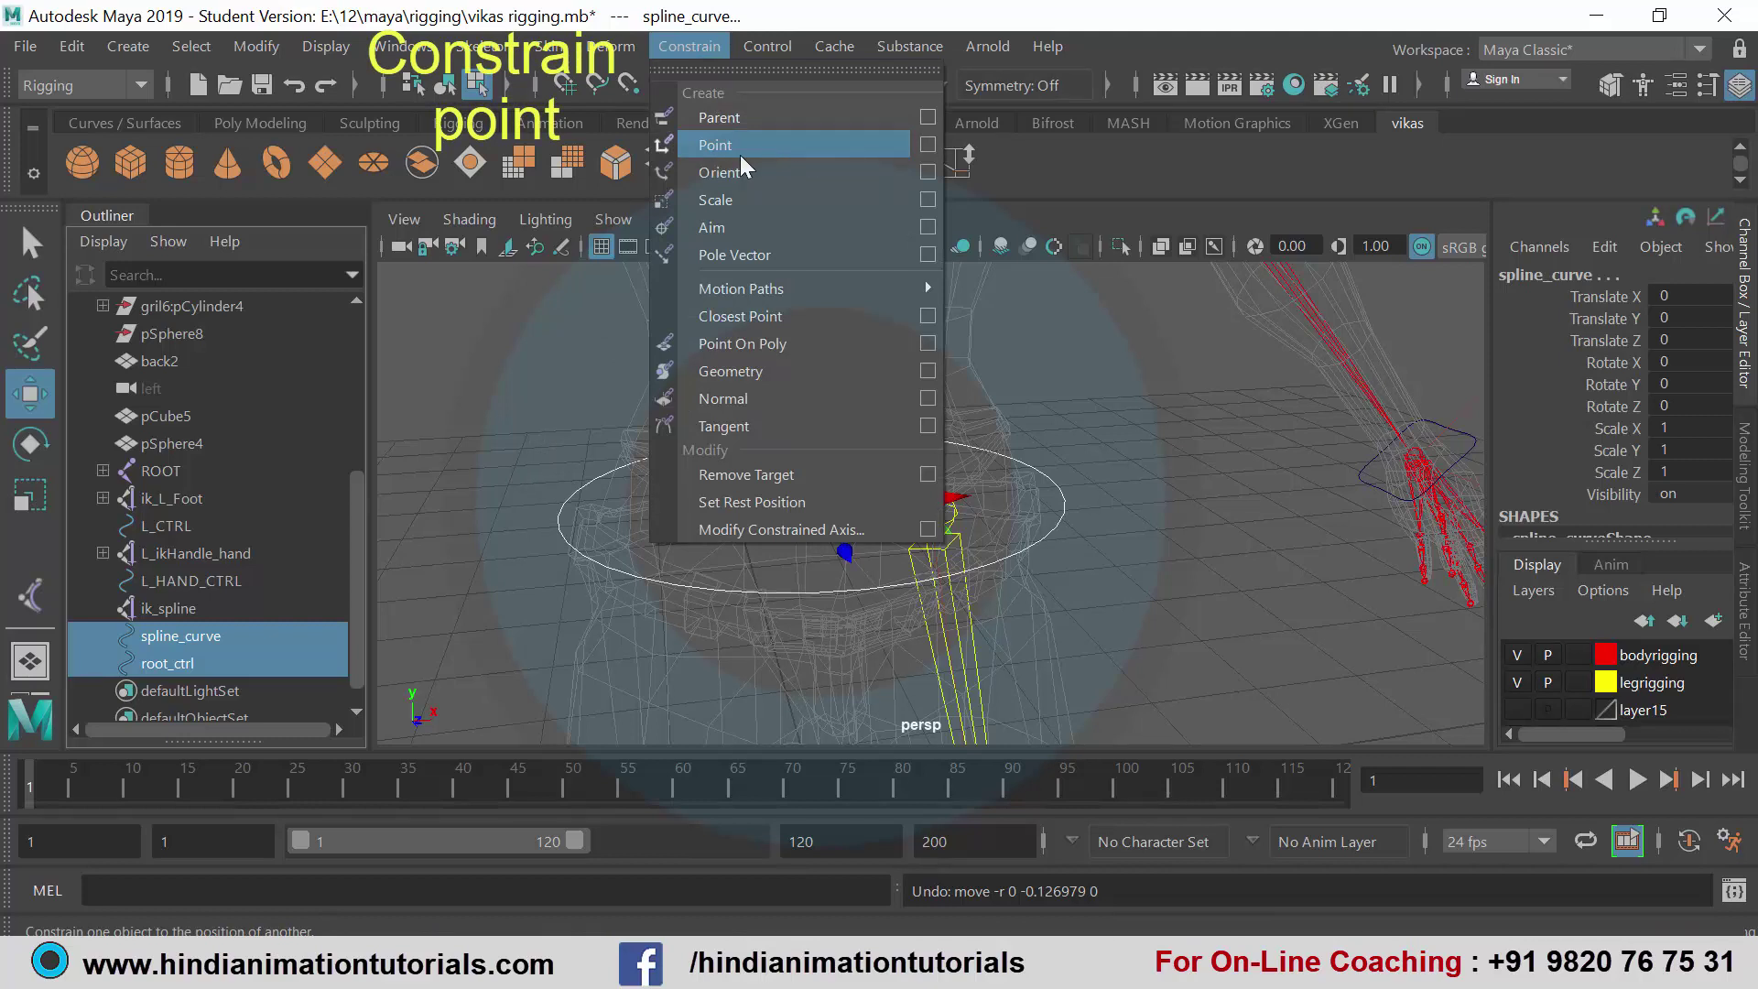
{"action": "left_click", "coordinate": [715, 145]}
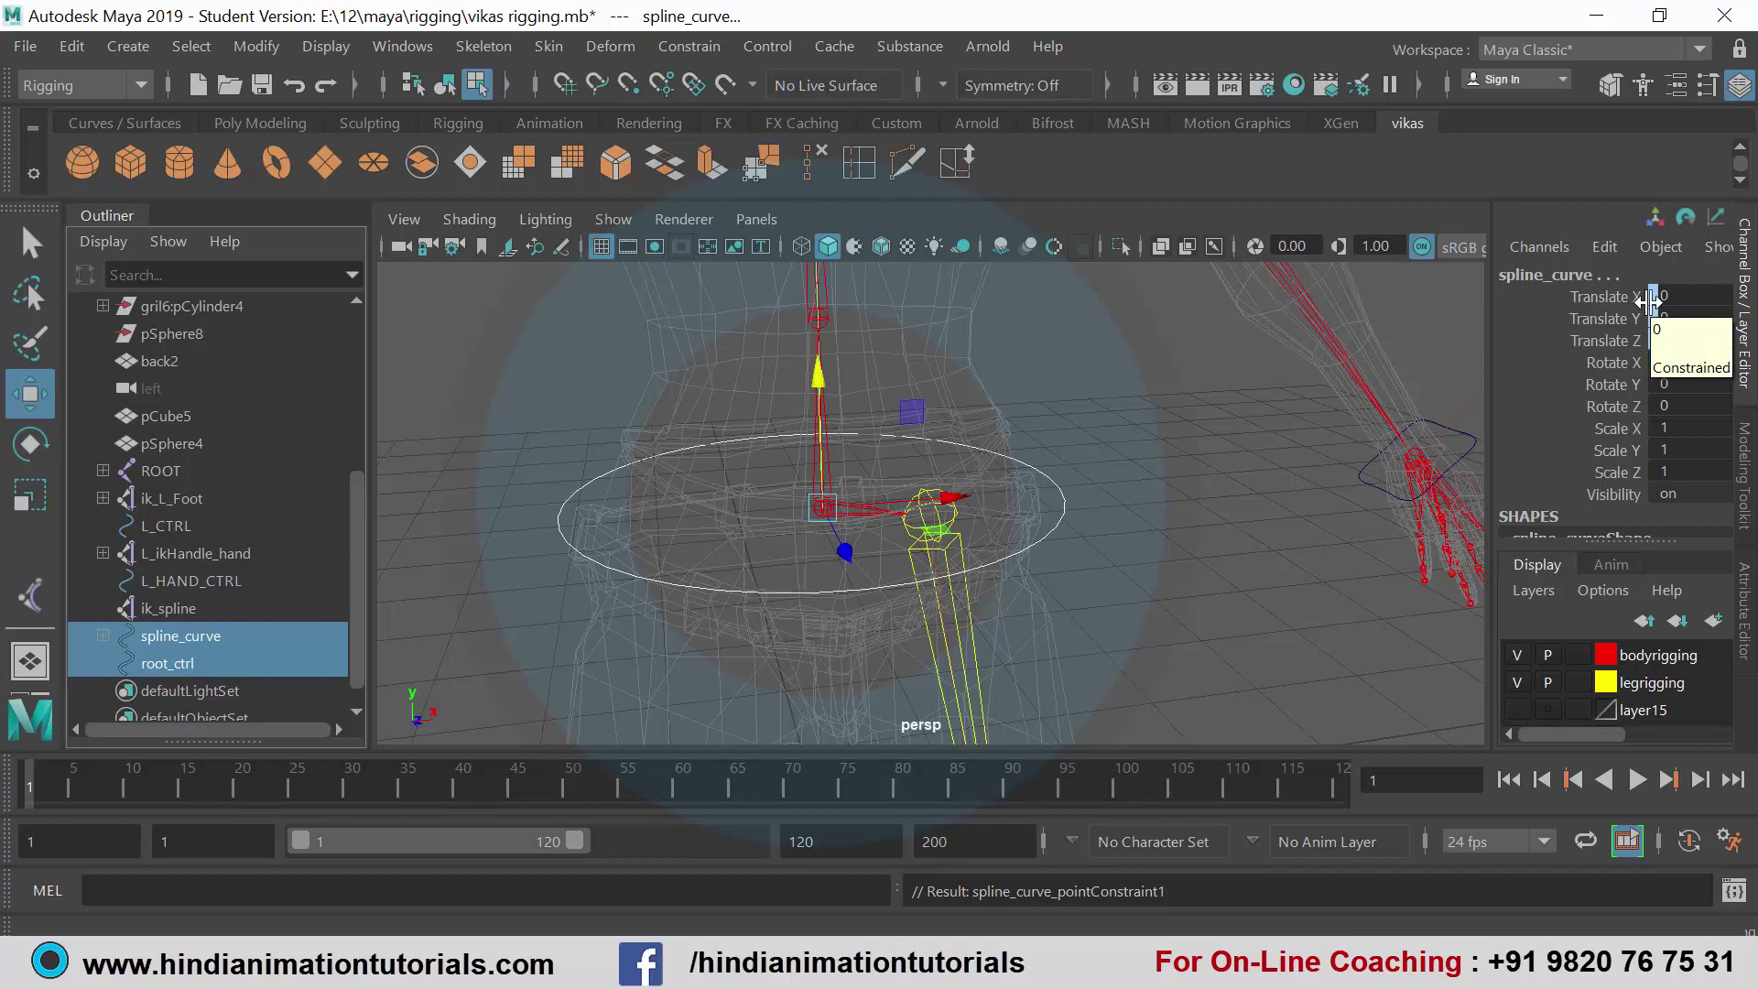
- Test the constraint by nudging spline_curve's Translate X, then undo the change
{"action": "left_click", "coordinate": [1606, 296]}
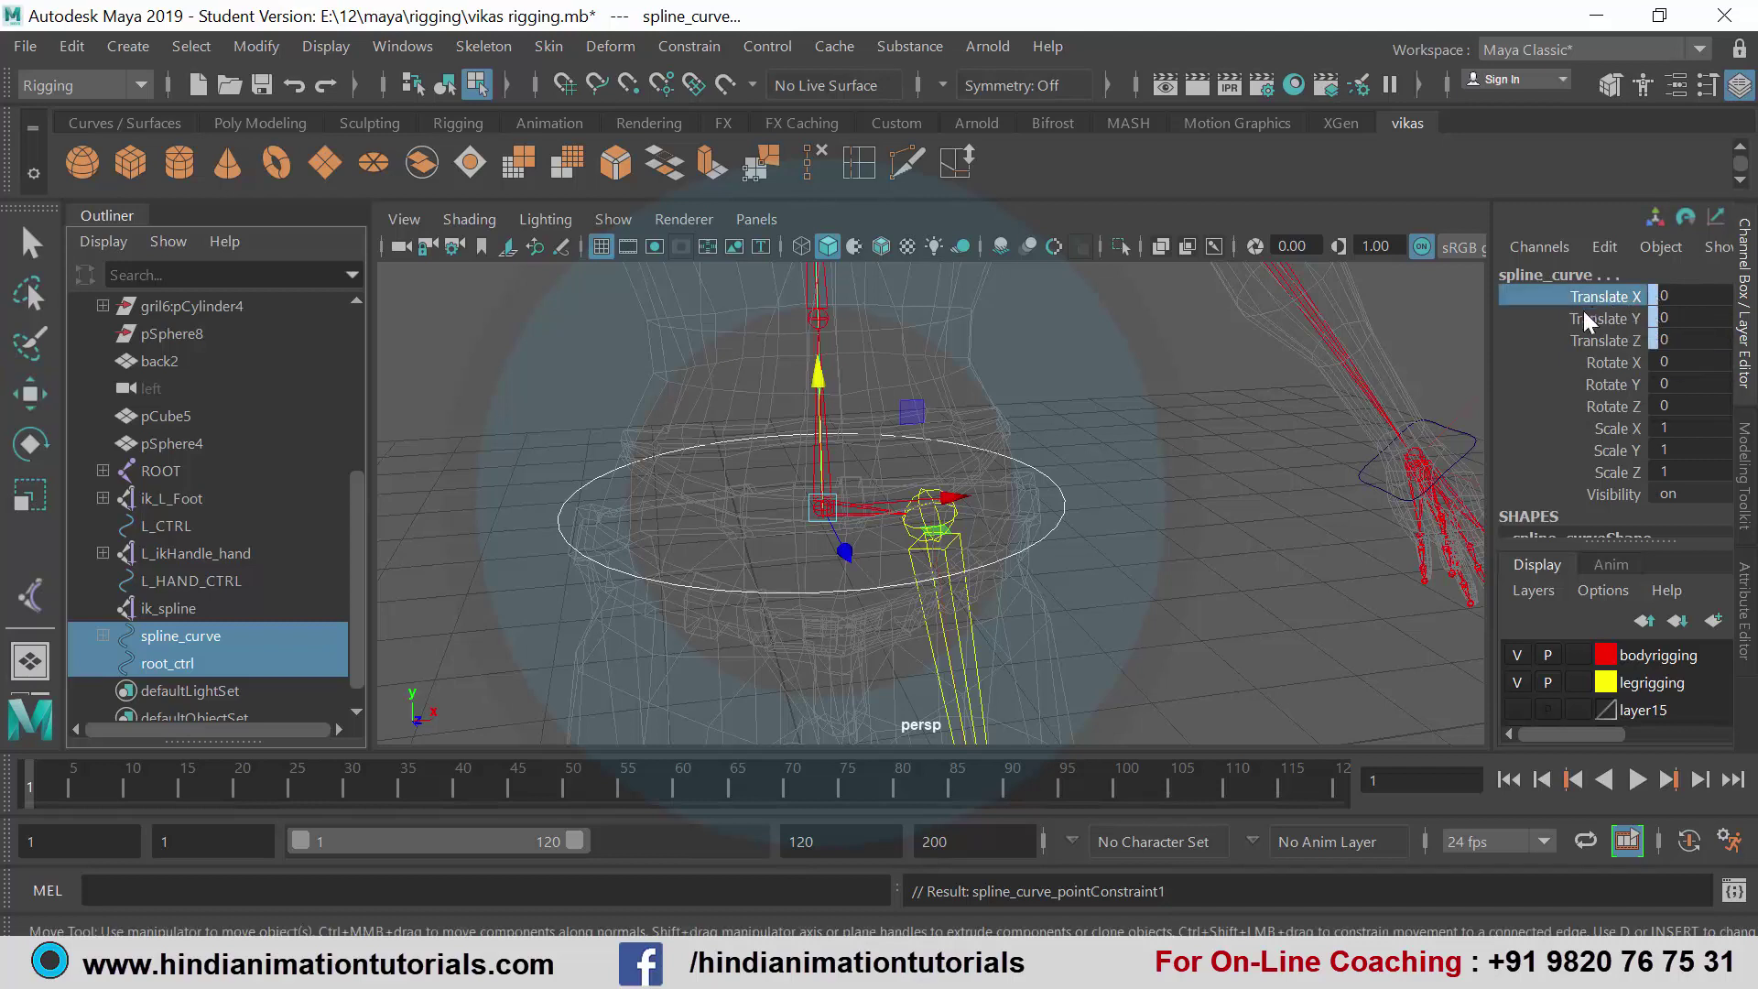
{"action": "mouse_move", "coordinate": [1235, 390]}
{"action": "middle_mouse_down"}
{"action": "mouse_move", "coordinate": [1298, 384]}
{"action": "mouse_move", "coordinate": [1238, 388]}
{"action": "middle_mouse_up"}
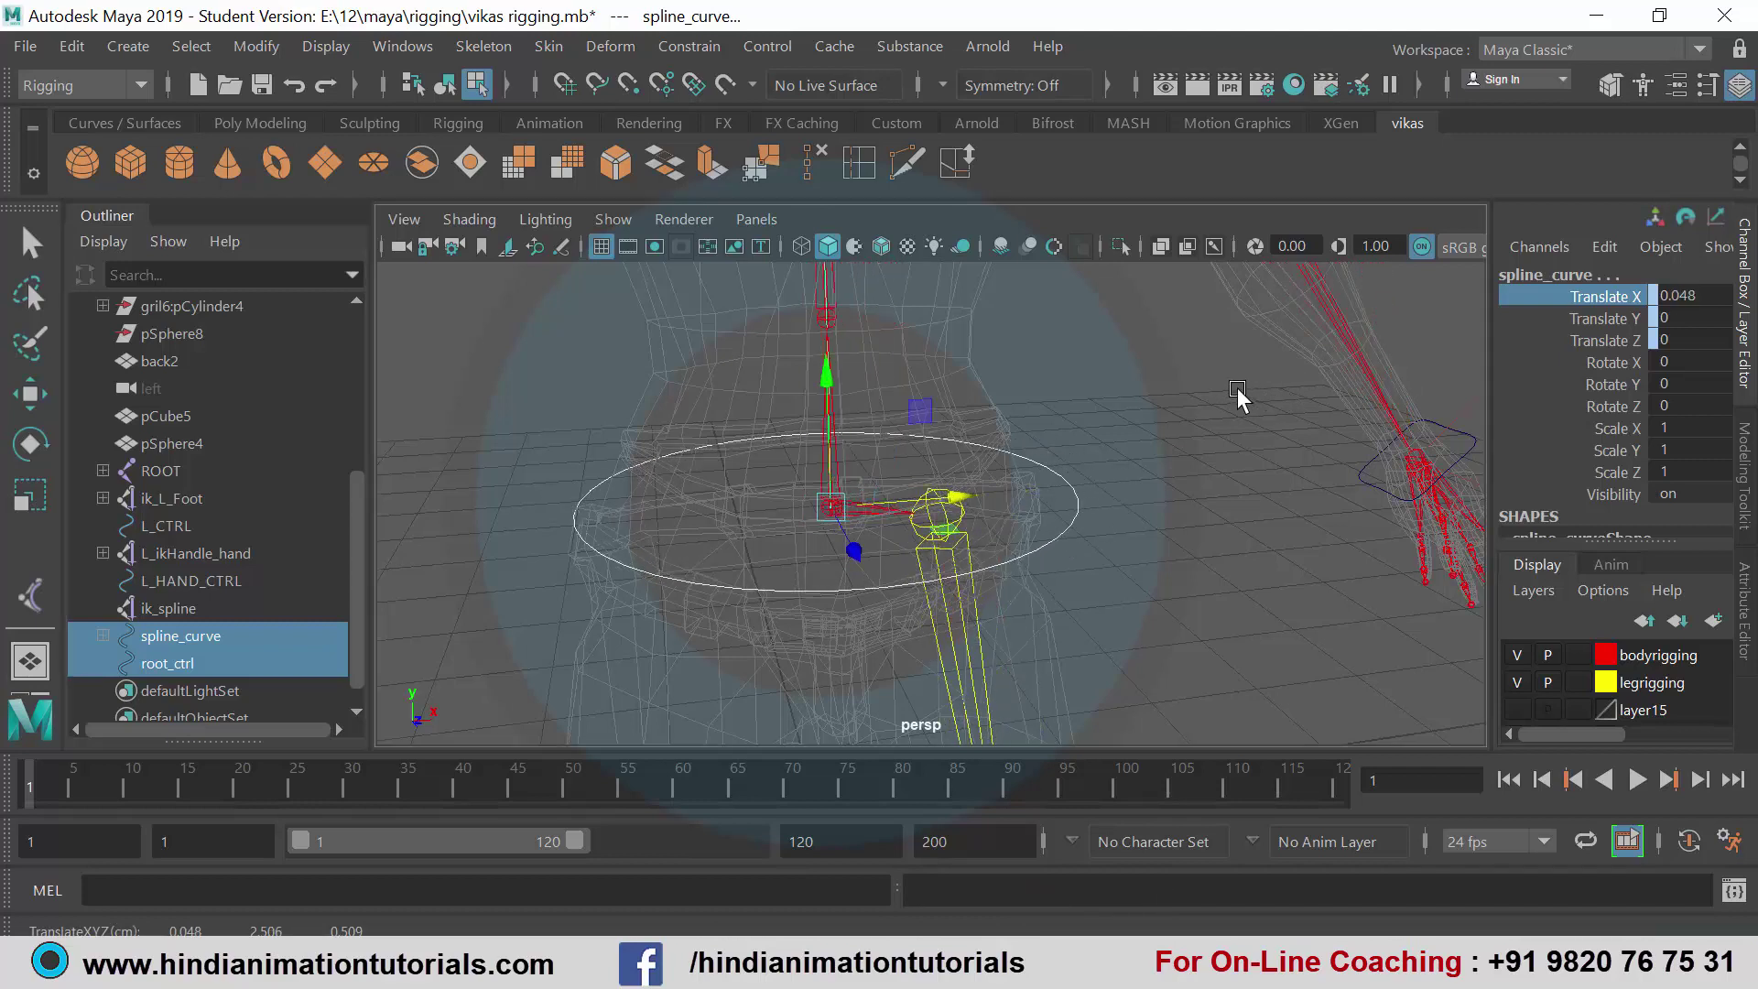
{"action": "key", "text": "ctrl+z"}
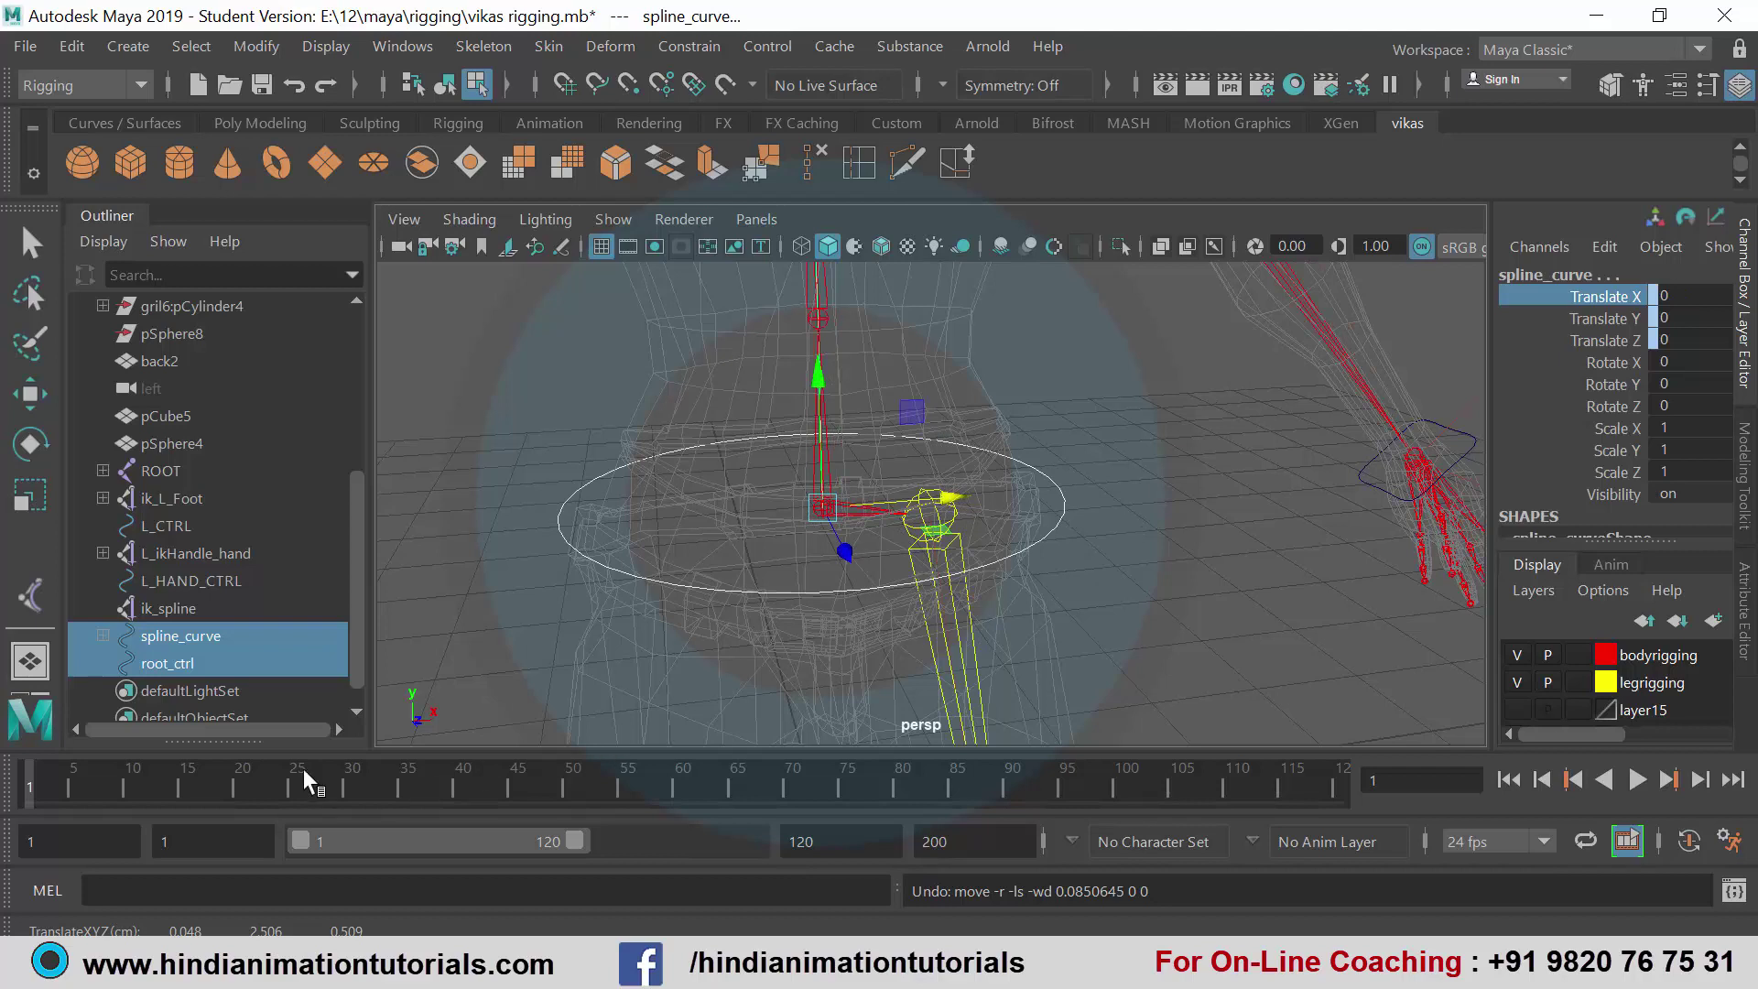
{"action": "left_click", "coordinate": [163, 661]}
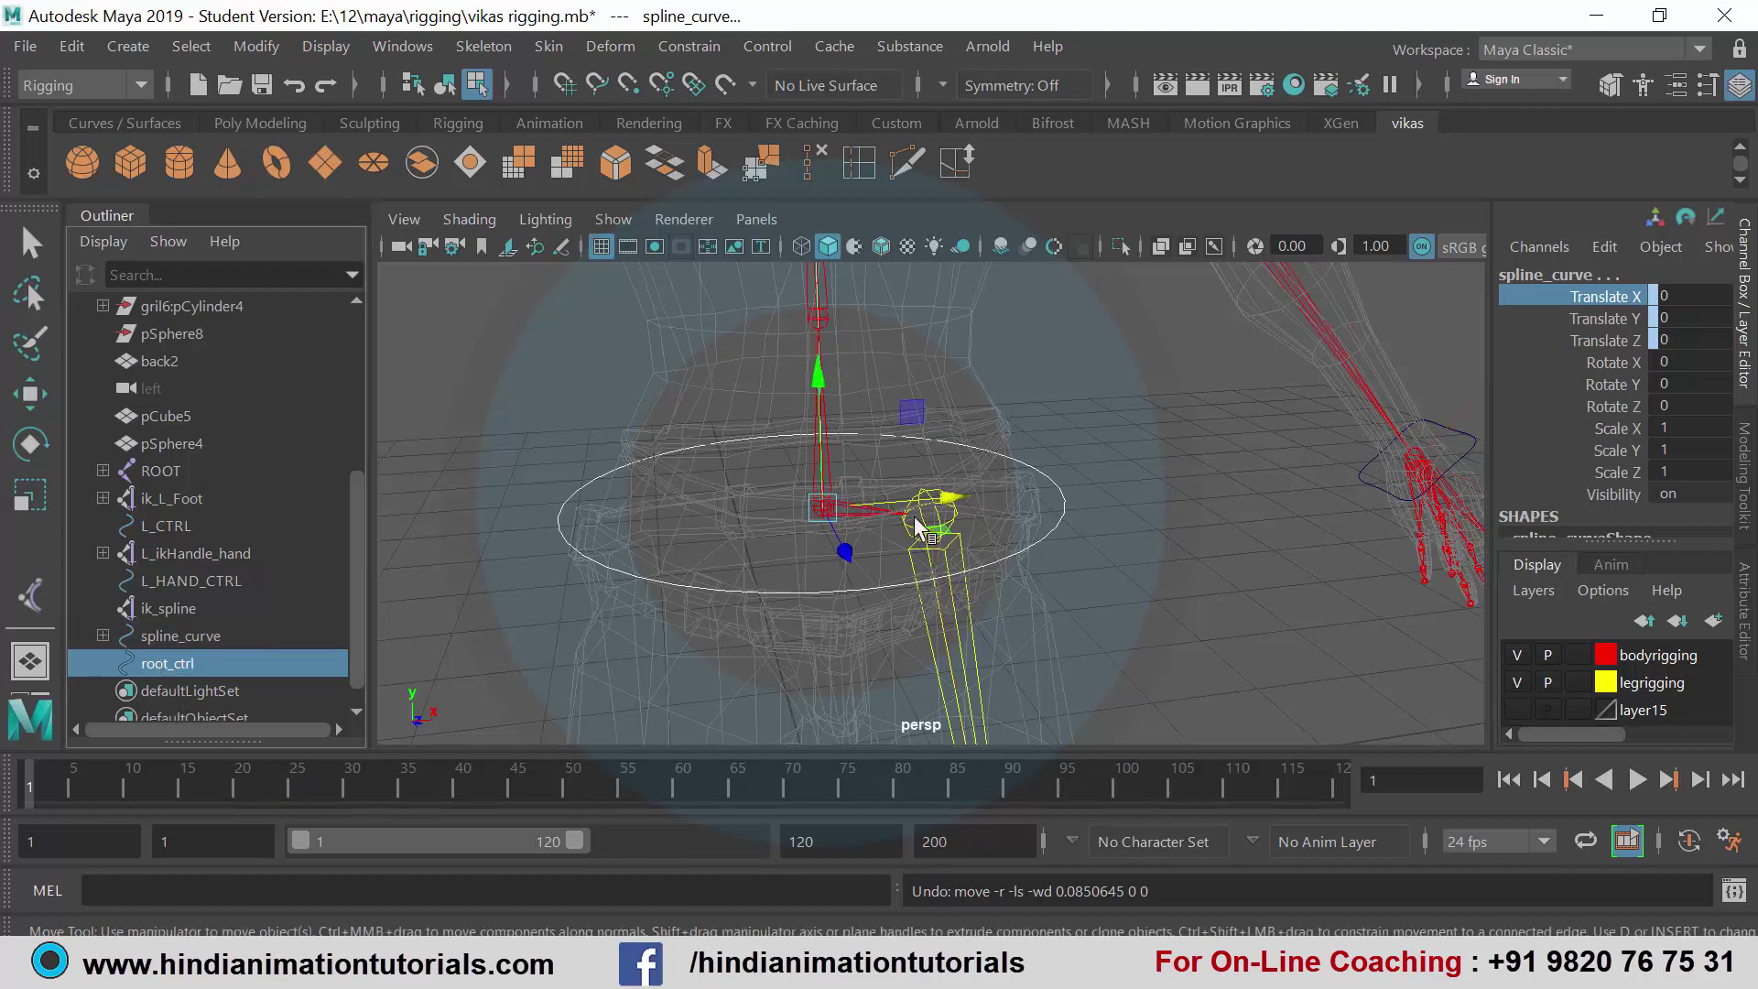
{"action": "mouse_move", "coordinate": [952, 496]}
{"action": "left_mouse_down"}
{"action": "mouse_move", "coordinate": [969, 499]}
{"action": "mouse_move", "coordinate": [950, 495]}
{"action": "left_mouse_up"}
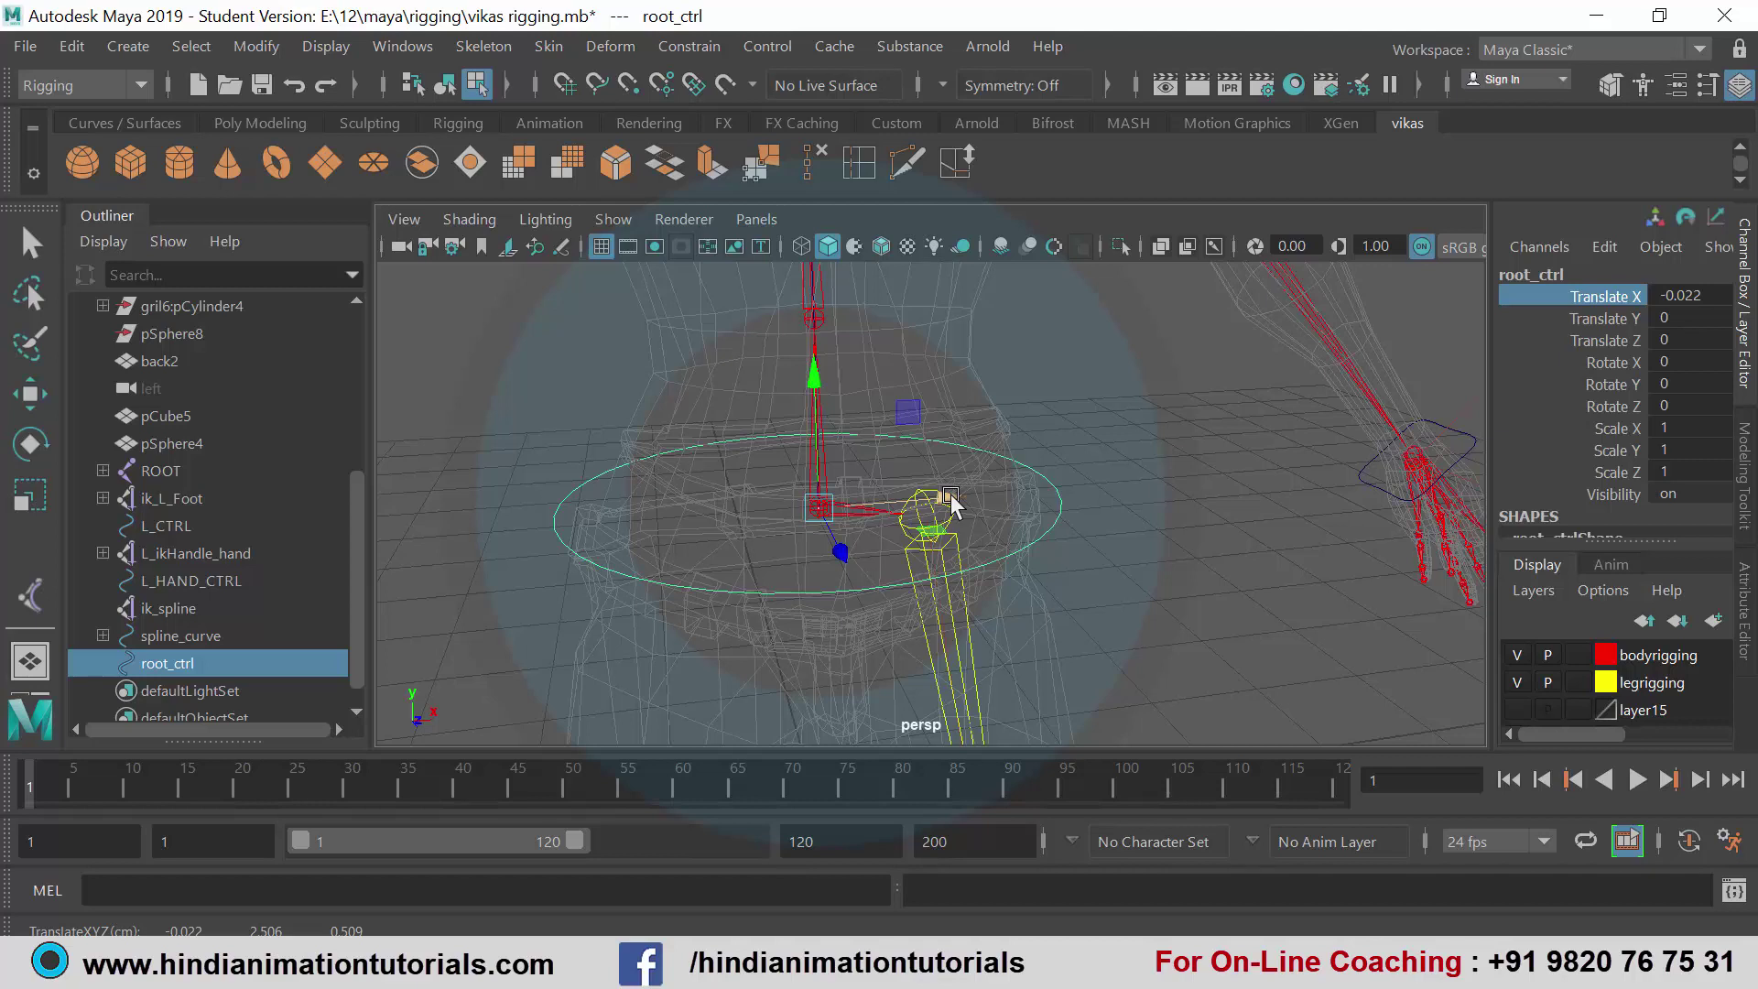
{"action": "key", "text": "ctrl+z"}
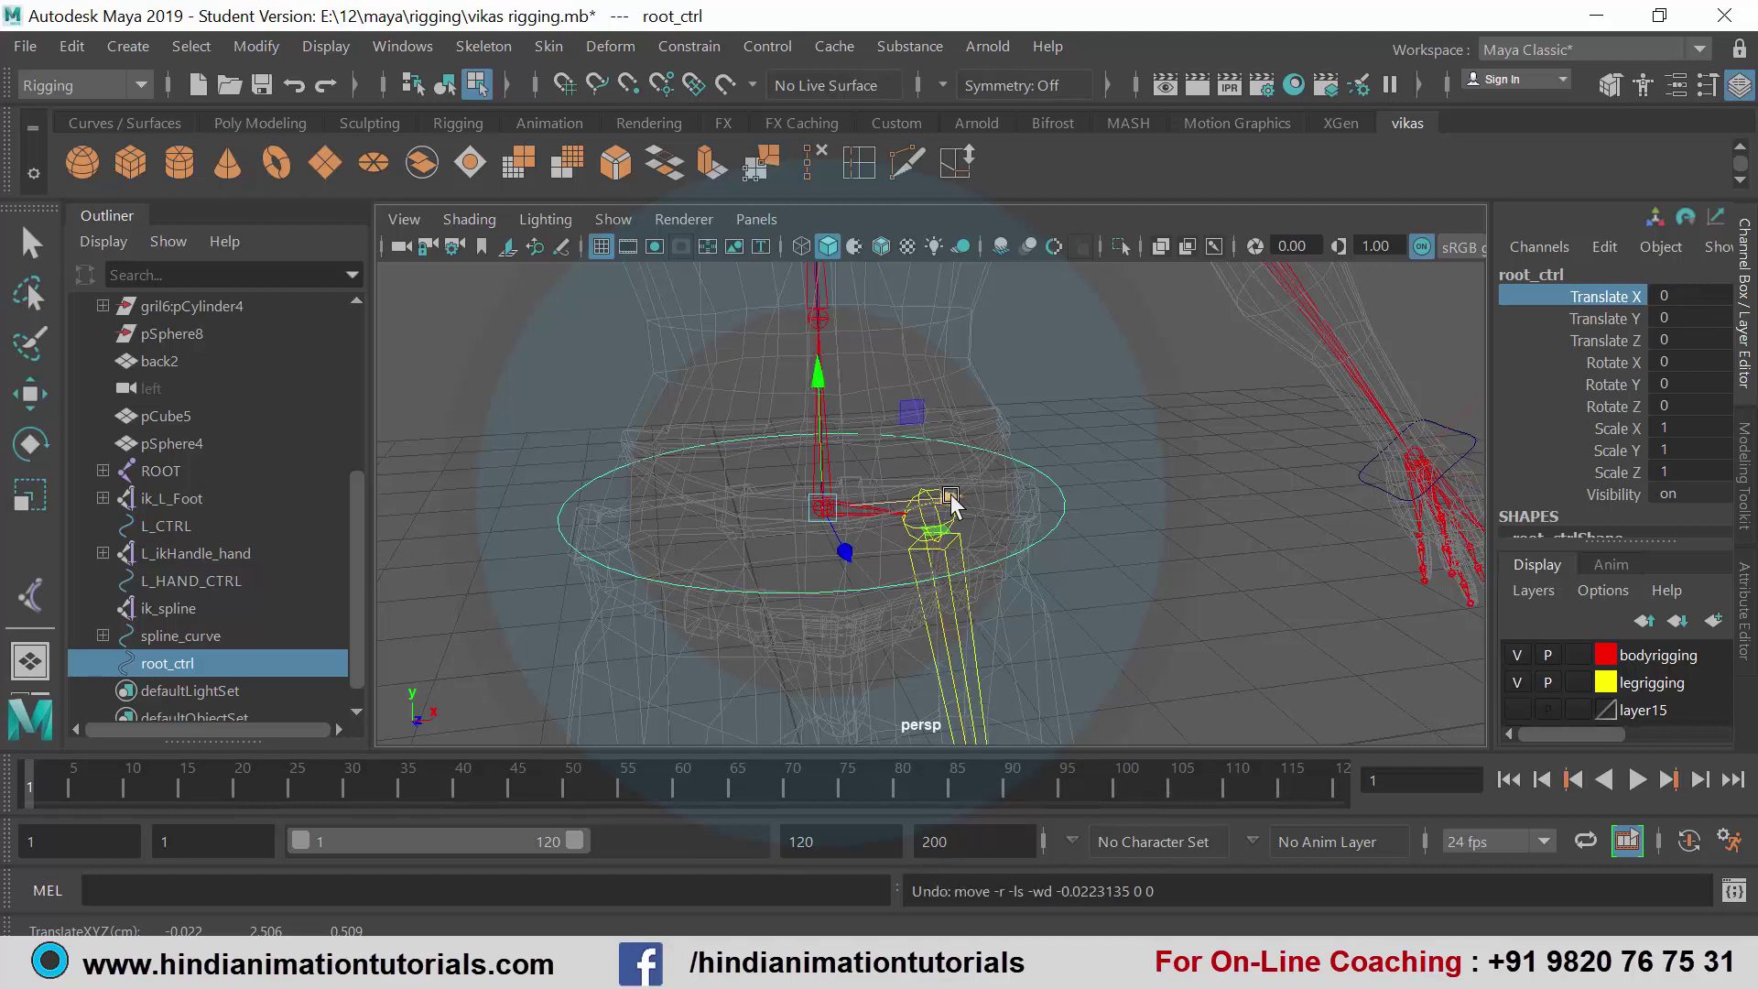
{"action": "key", "text": "e"}
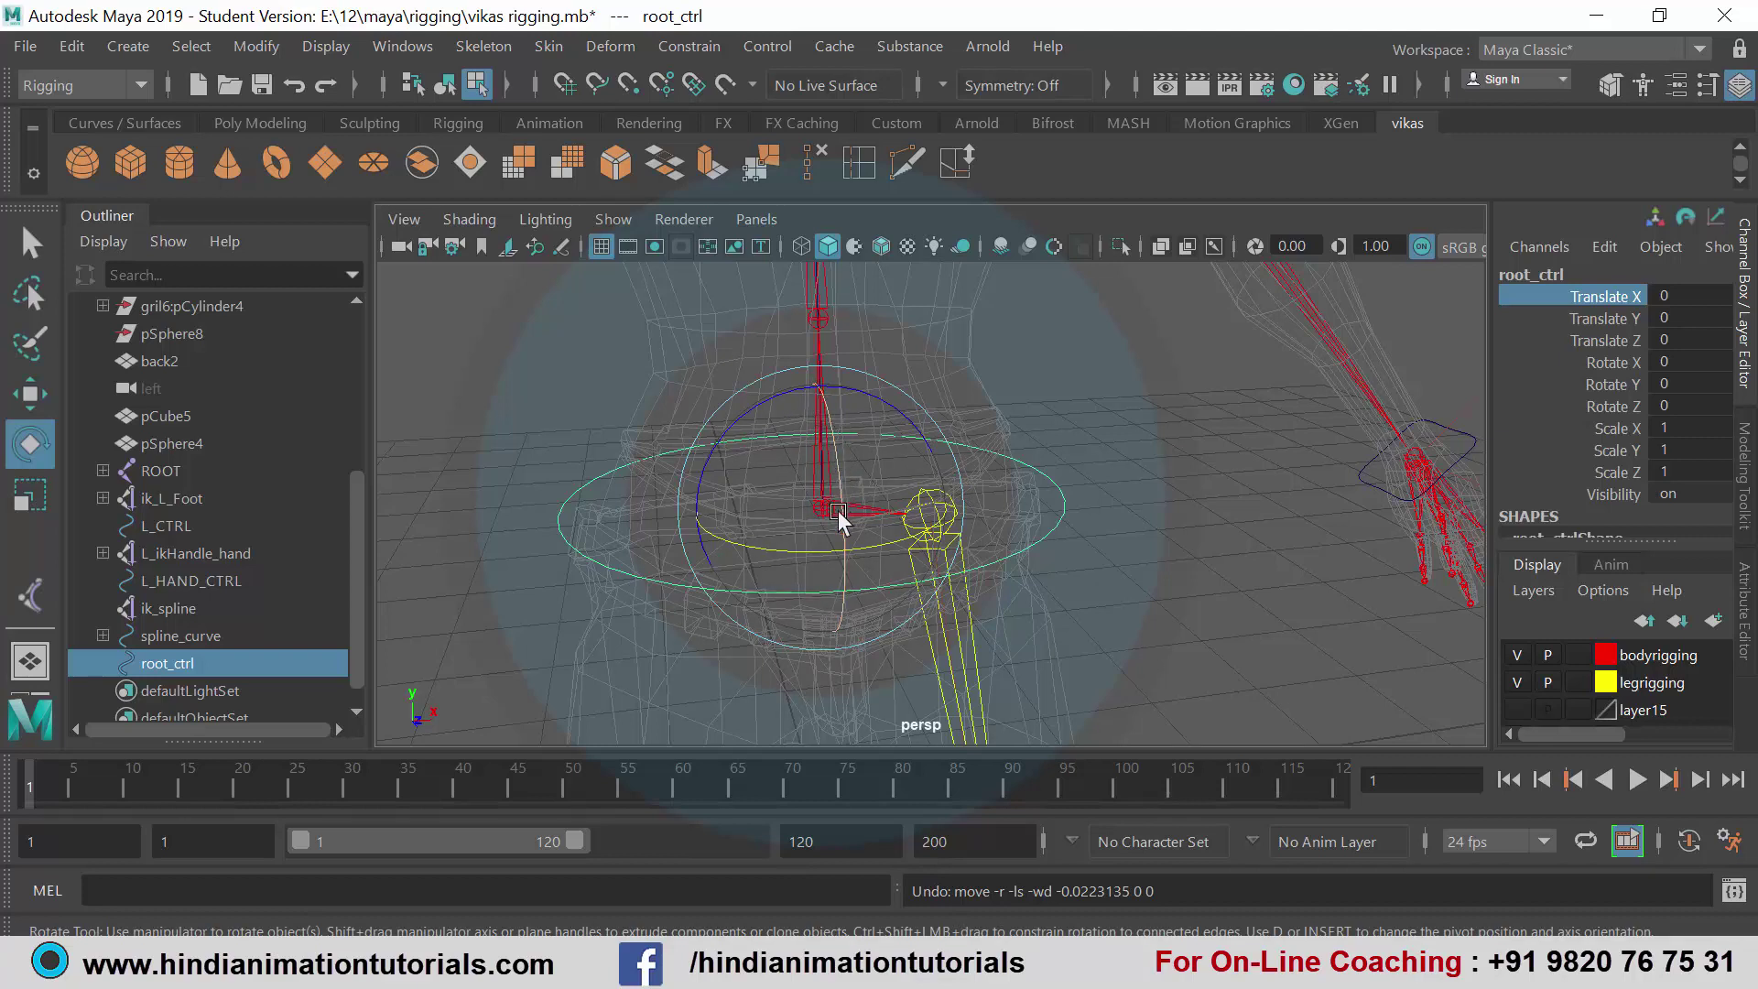
{"action": "mouse_move", "coordinate": [838, 509]}
{"action": "left_mouse_down"}
{"action": "mouse_move", "coordinate": [744, 465]}
{"action": "mouse_move", "coordinate": [773, 481]}
{"action": "mouse_move", "coordinate": [741, 499]}
{"action": "mouse_move", "coordinate": [934, 496]}
{"action": "mouse_move", "coordinate": [1087, 529]}
{"action": "left_mouse_up"}
{"action": "key", "text": "ctrl+z"}
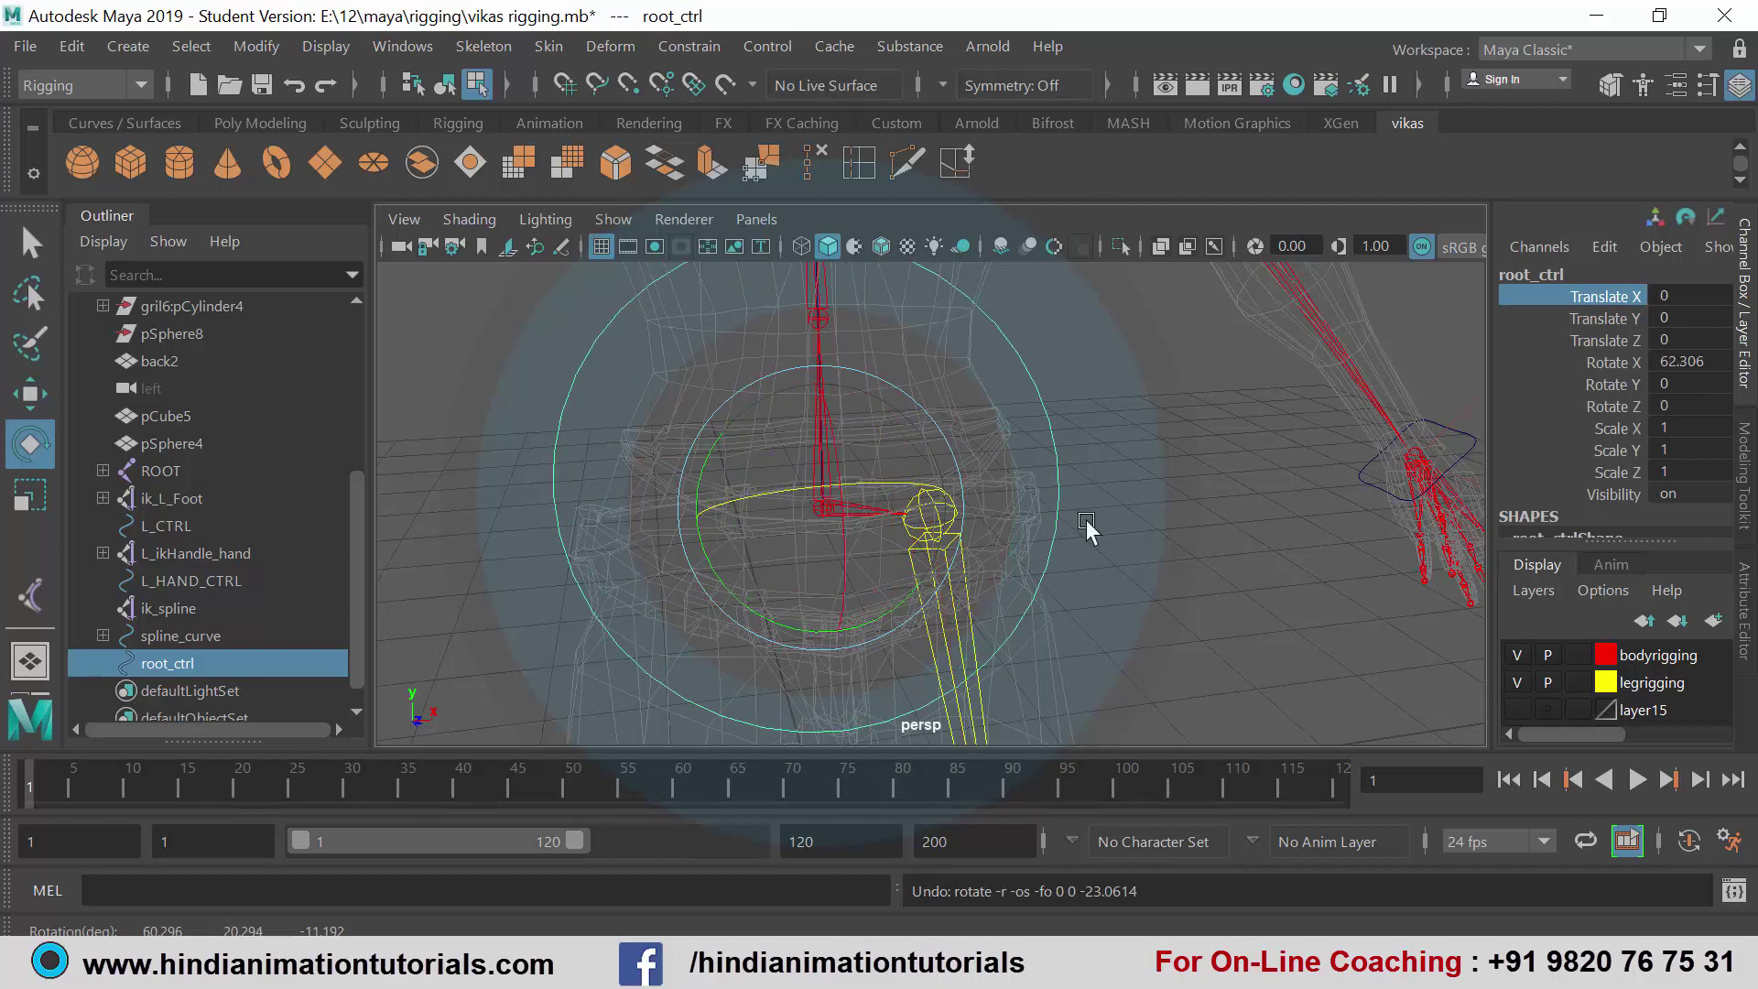
{"action": "key", "text": "ctrl+z"}
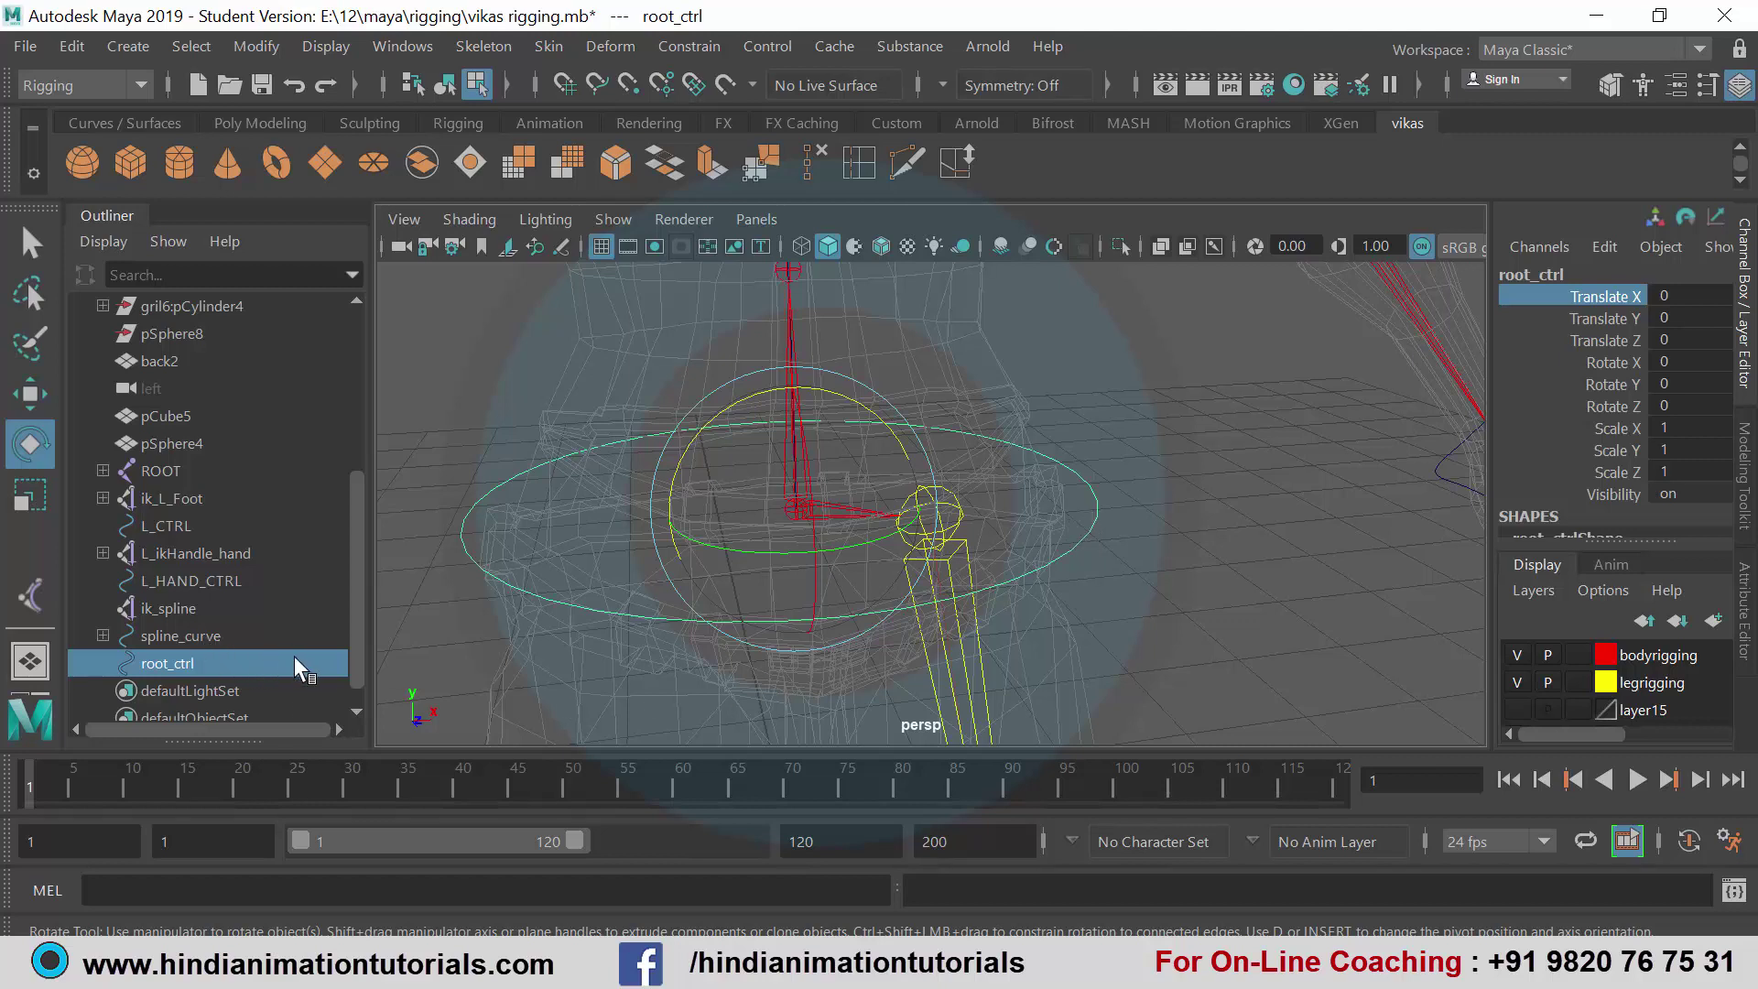
- Add spline_curve to root_ctrl's selection and open the Constrain menu
{"action": "left_click", "coordinate": [200, 635], "text": "ctrl"}
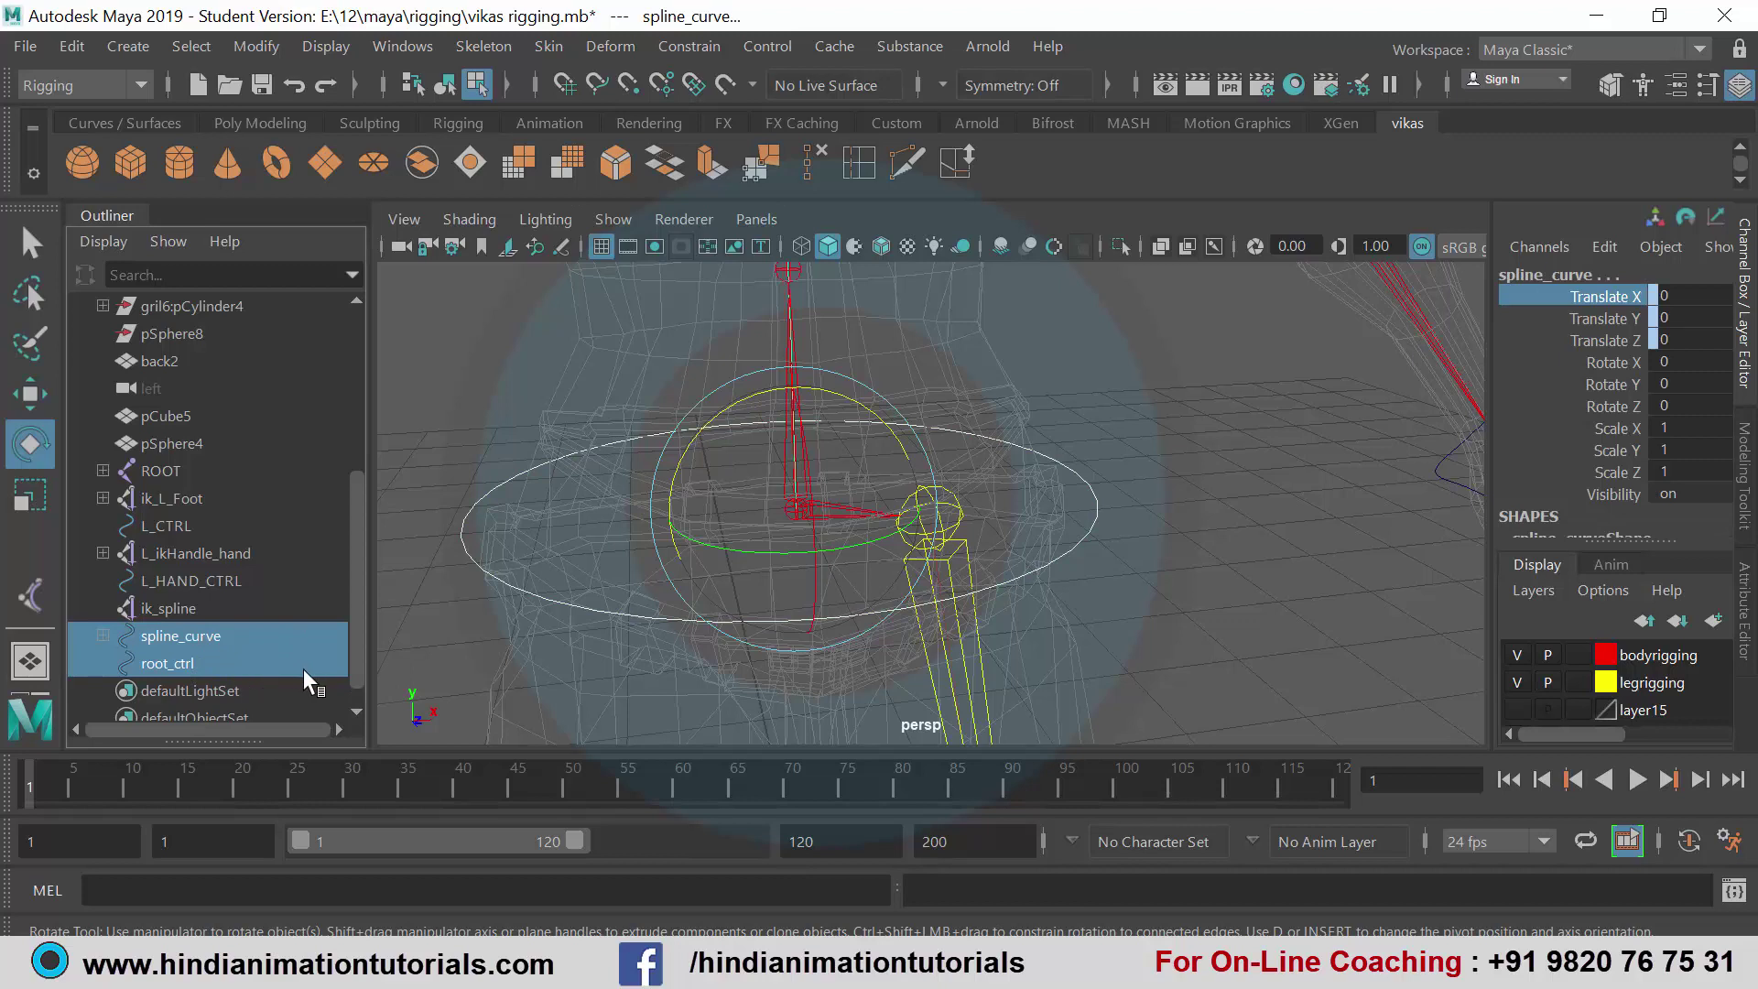
{"action": "left_click", "coordinate": [691, 46]}
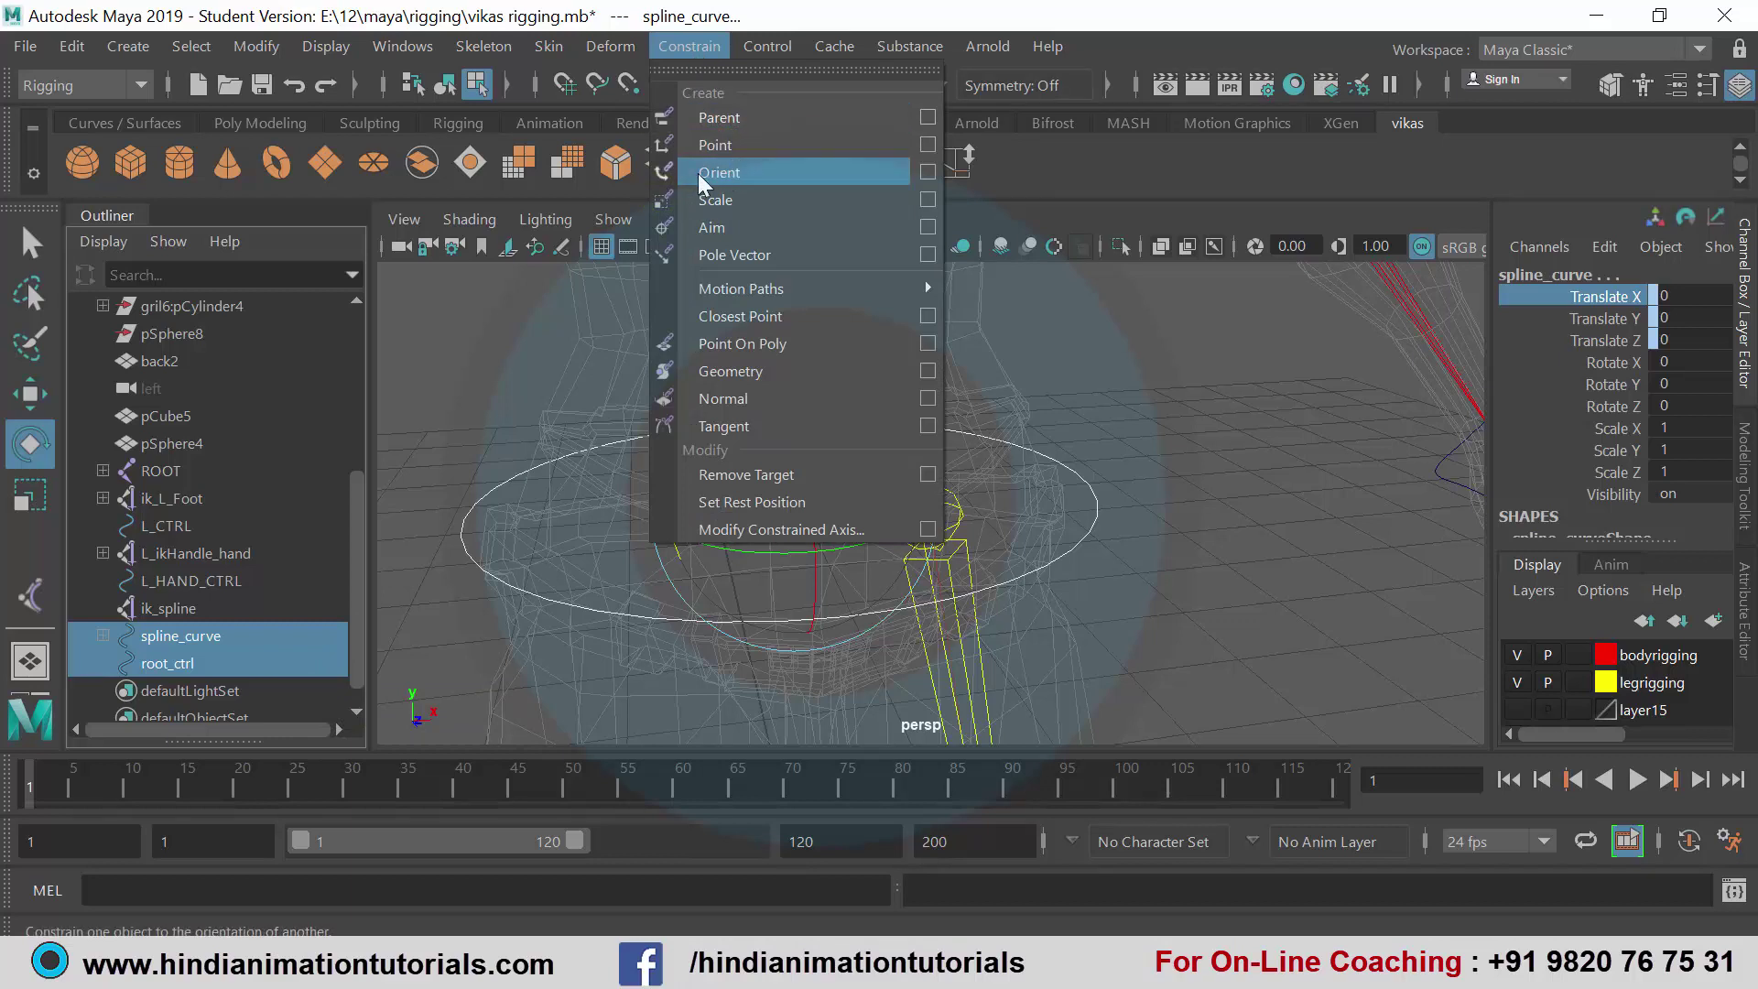
- Orient-constrain spline_curve to root_ctrl on the X and Z axes only, from reset defaults
{"action": "left_click", "coordinate": [929, 171]}
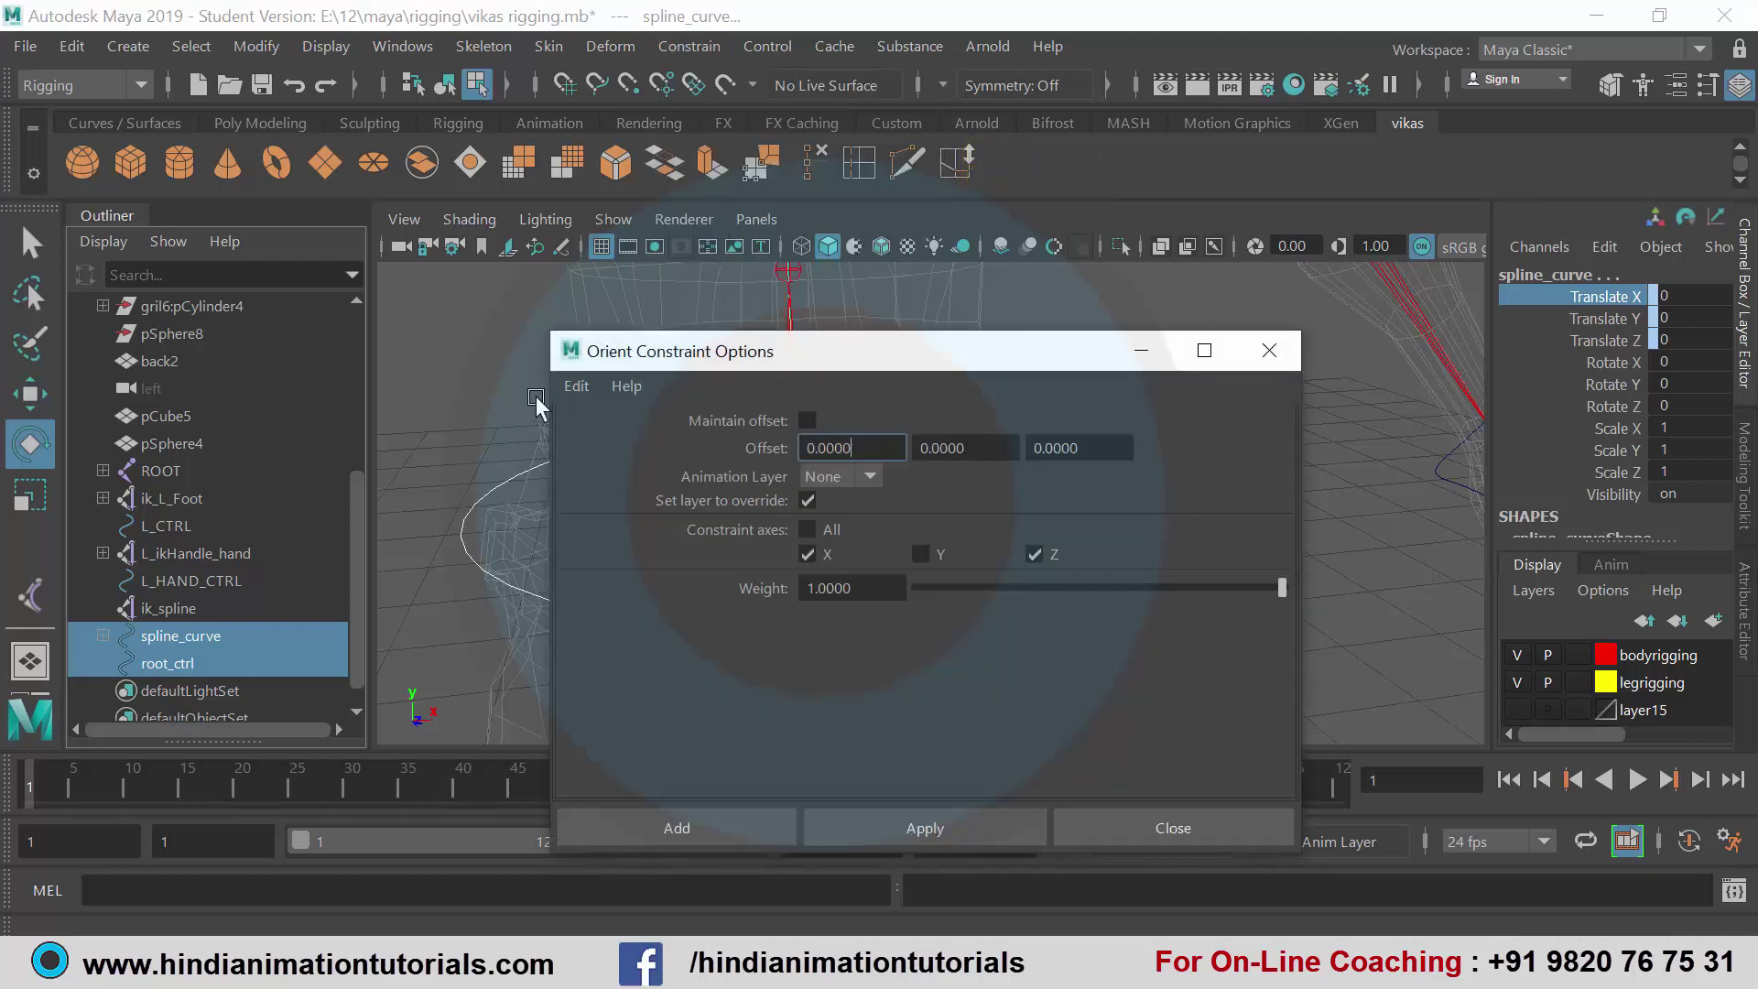
{"action": "left_click", "coordinate": [575, 385]}
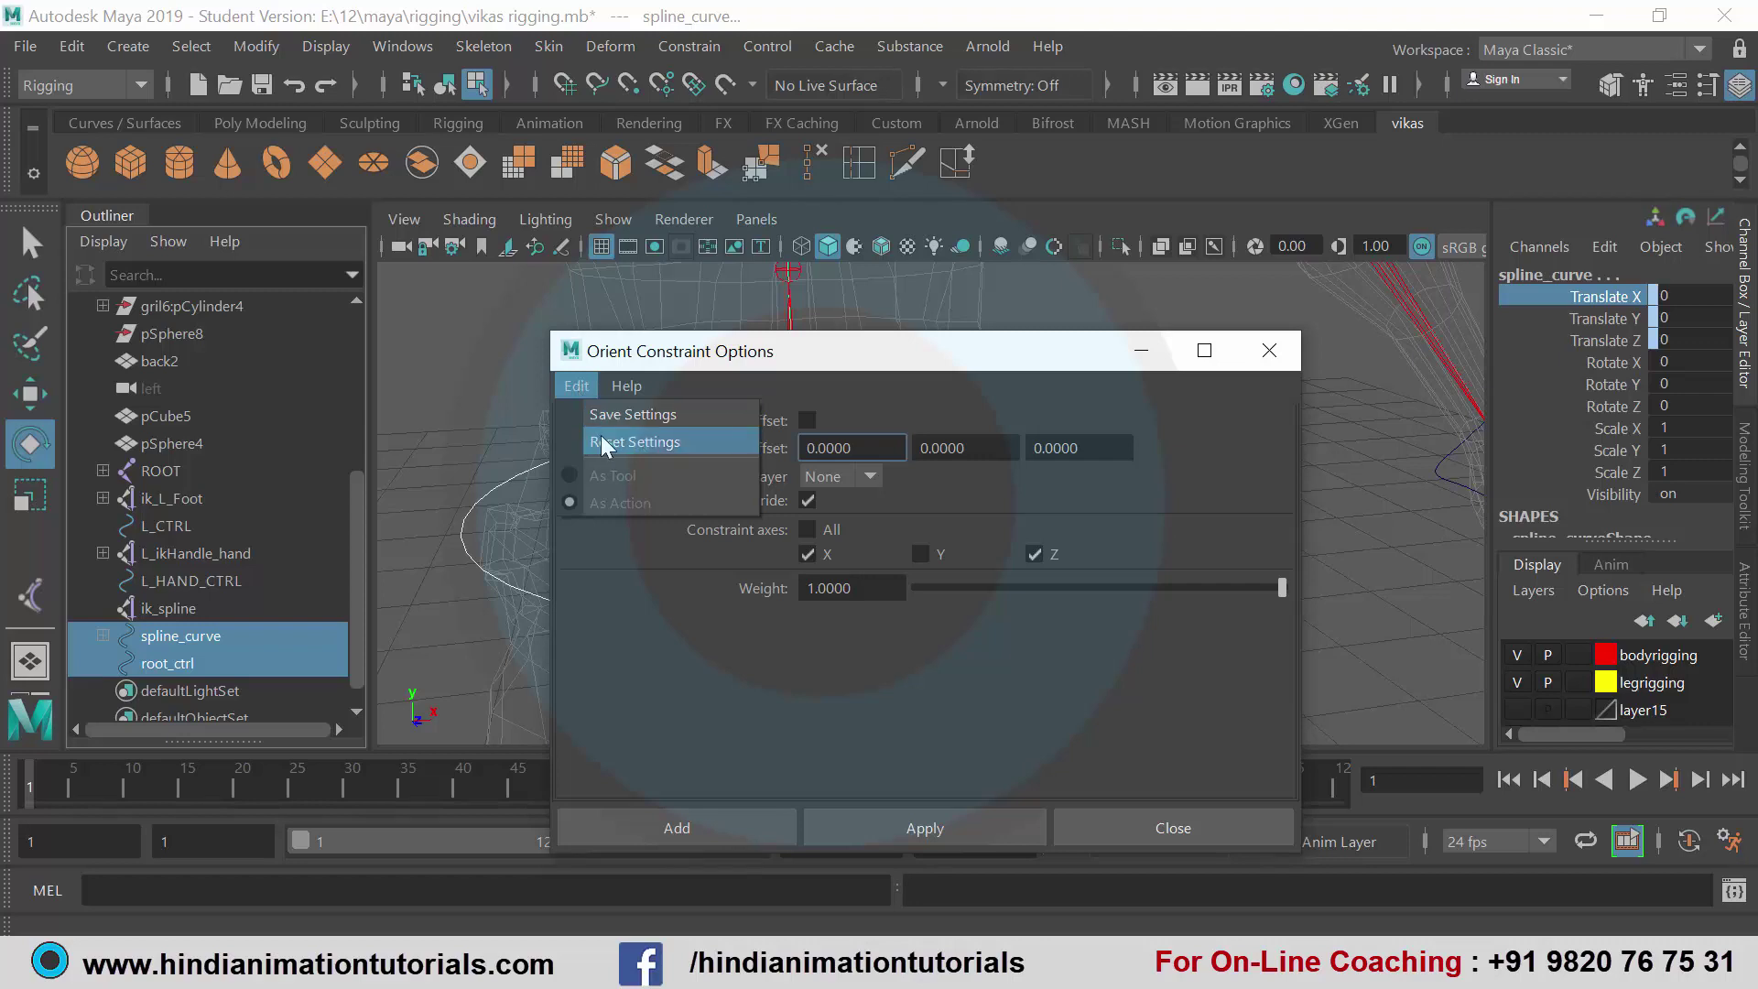
{"action": "left_click", "coordinate": [649, 441]}
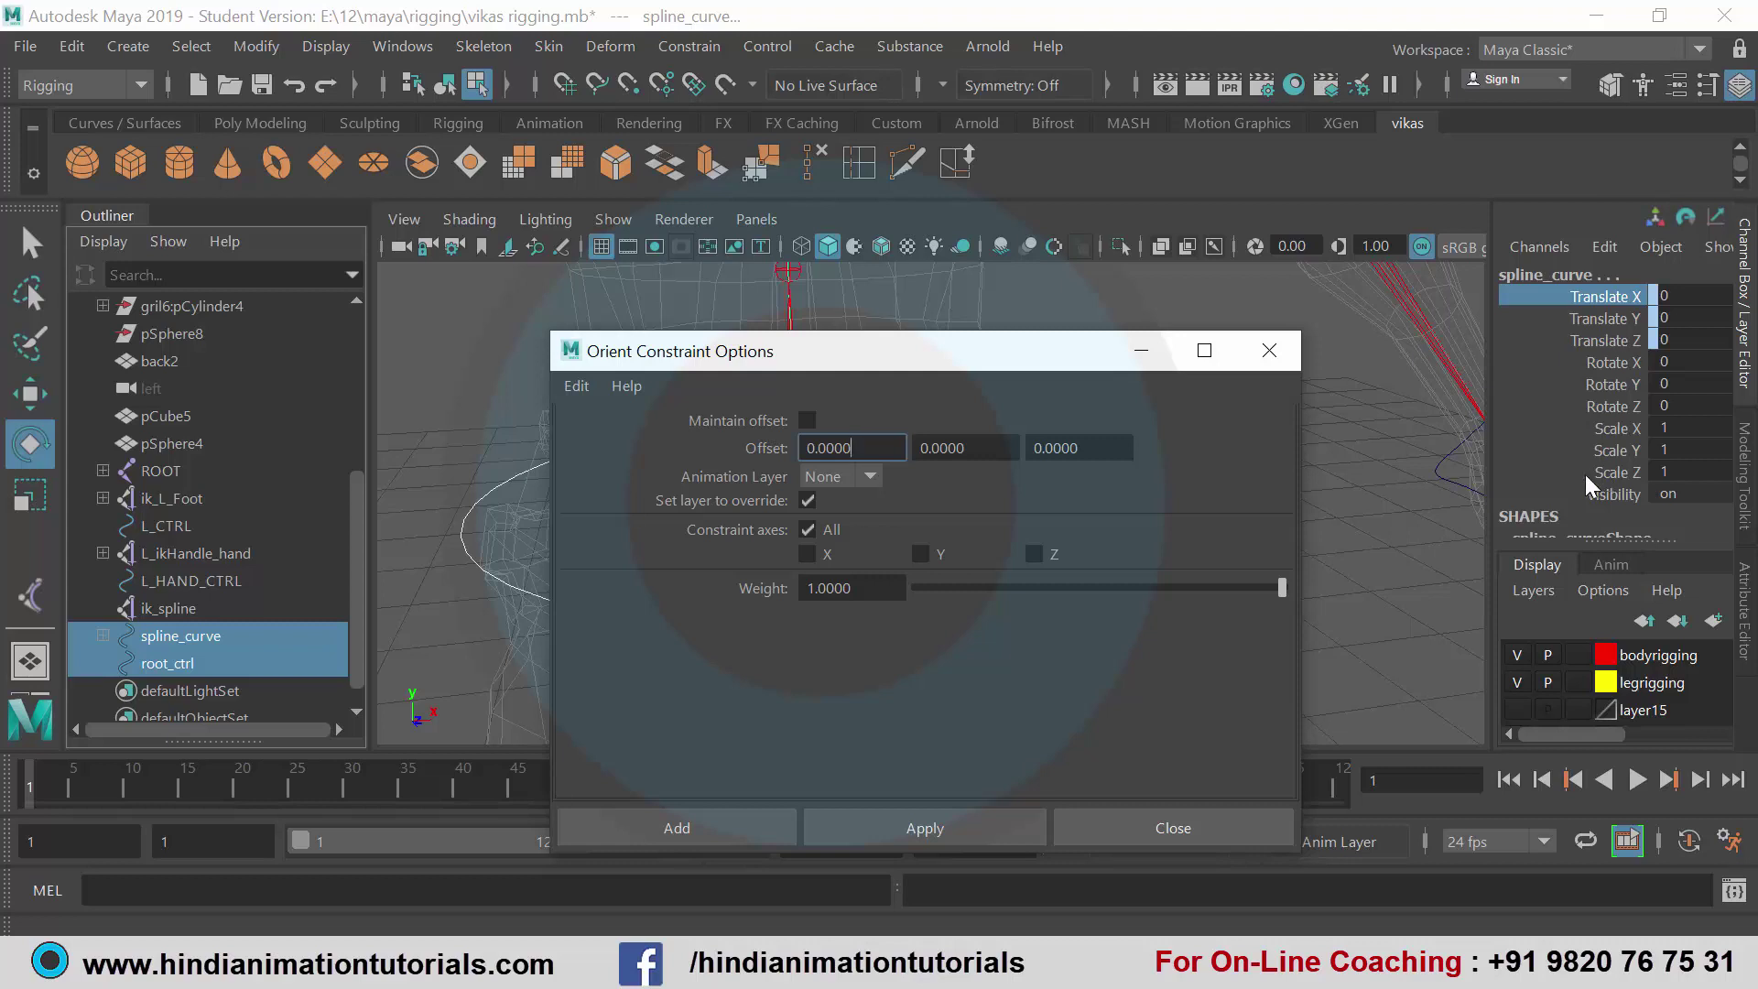
{"action": "left_click", "coordinate": [806, 553]}
{"action": "left_click", "coordinate": [920, 830]}
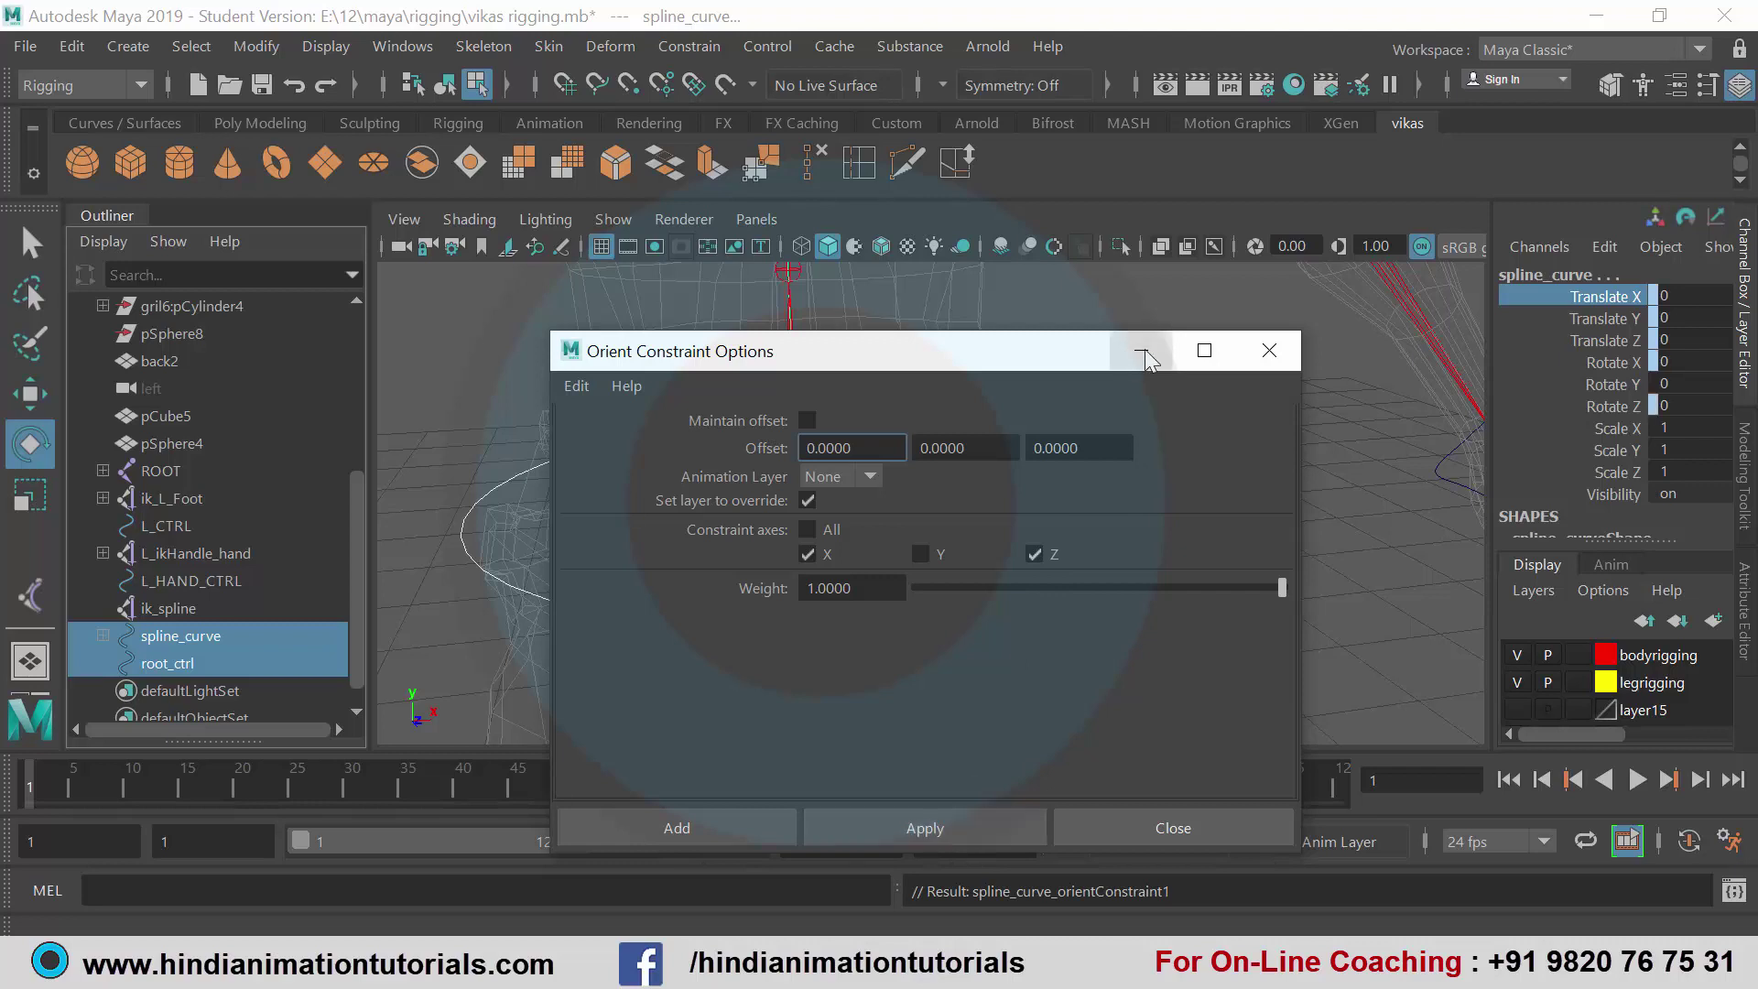
{"action": "left_click", "coordinate": [1134, 826]}
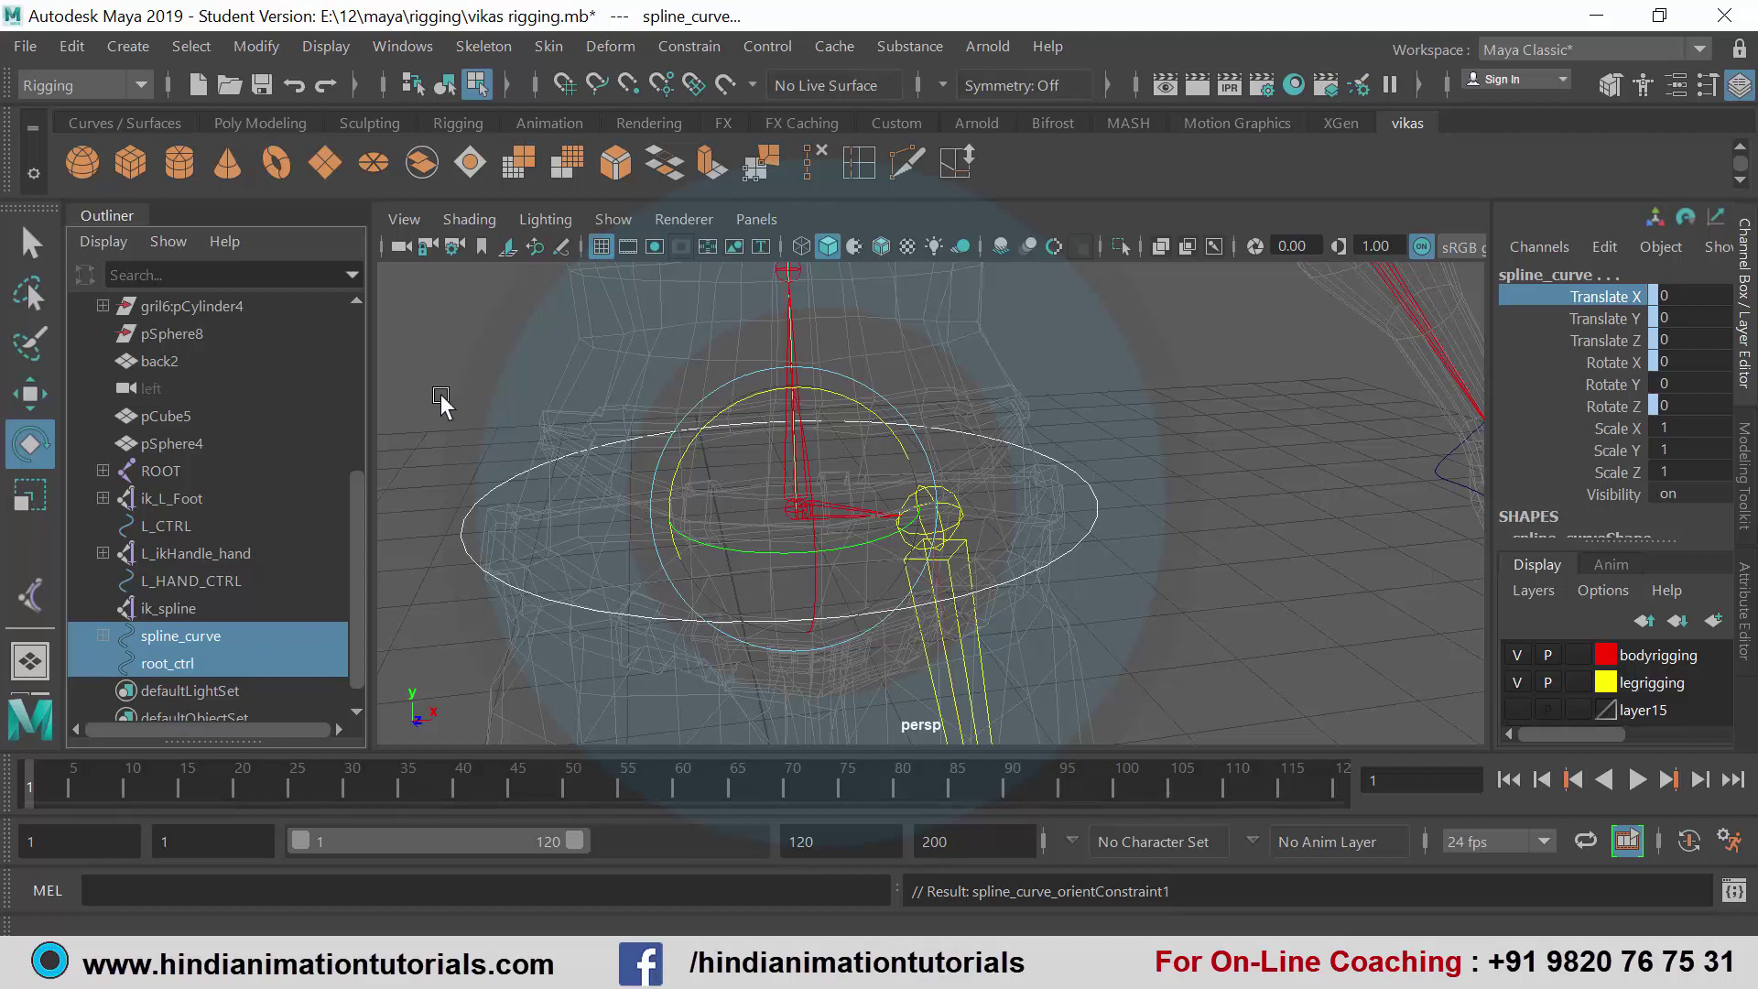
- Clear the selection and open the Windows > General Editors list
{"action": "left_click", "coordinate": [387, 318]}
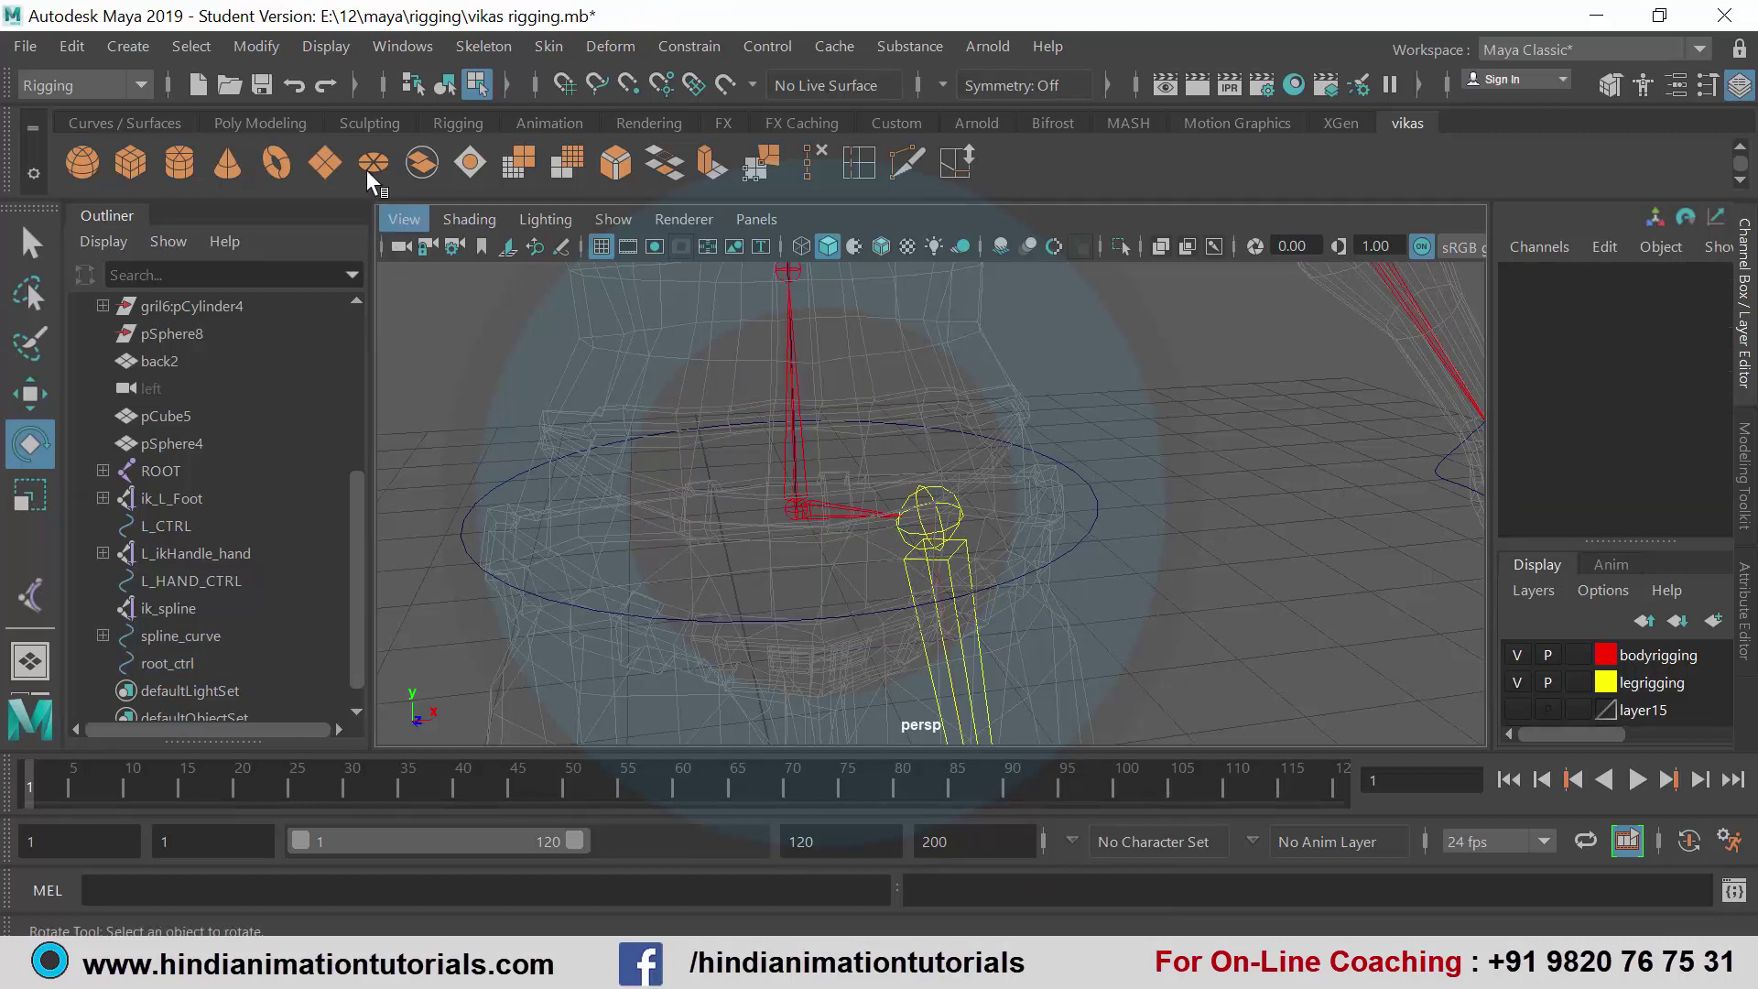
{"action": "left_click", "coordinate": [385, 48]}
{"action": "mouse_move", "coordinate": [461, 144]}
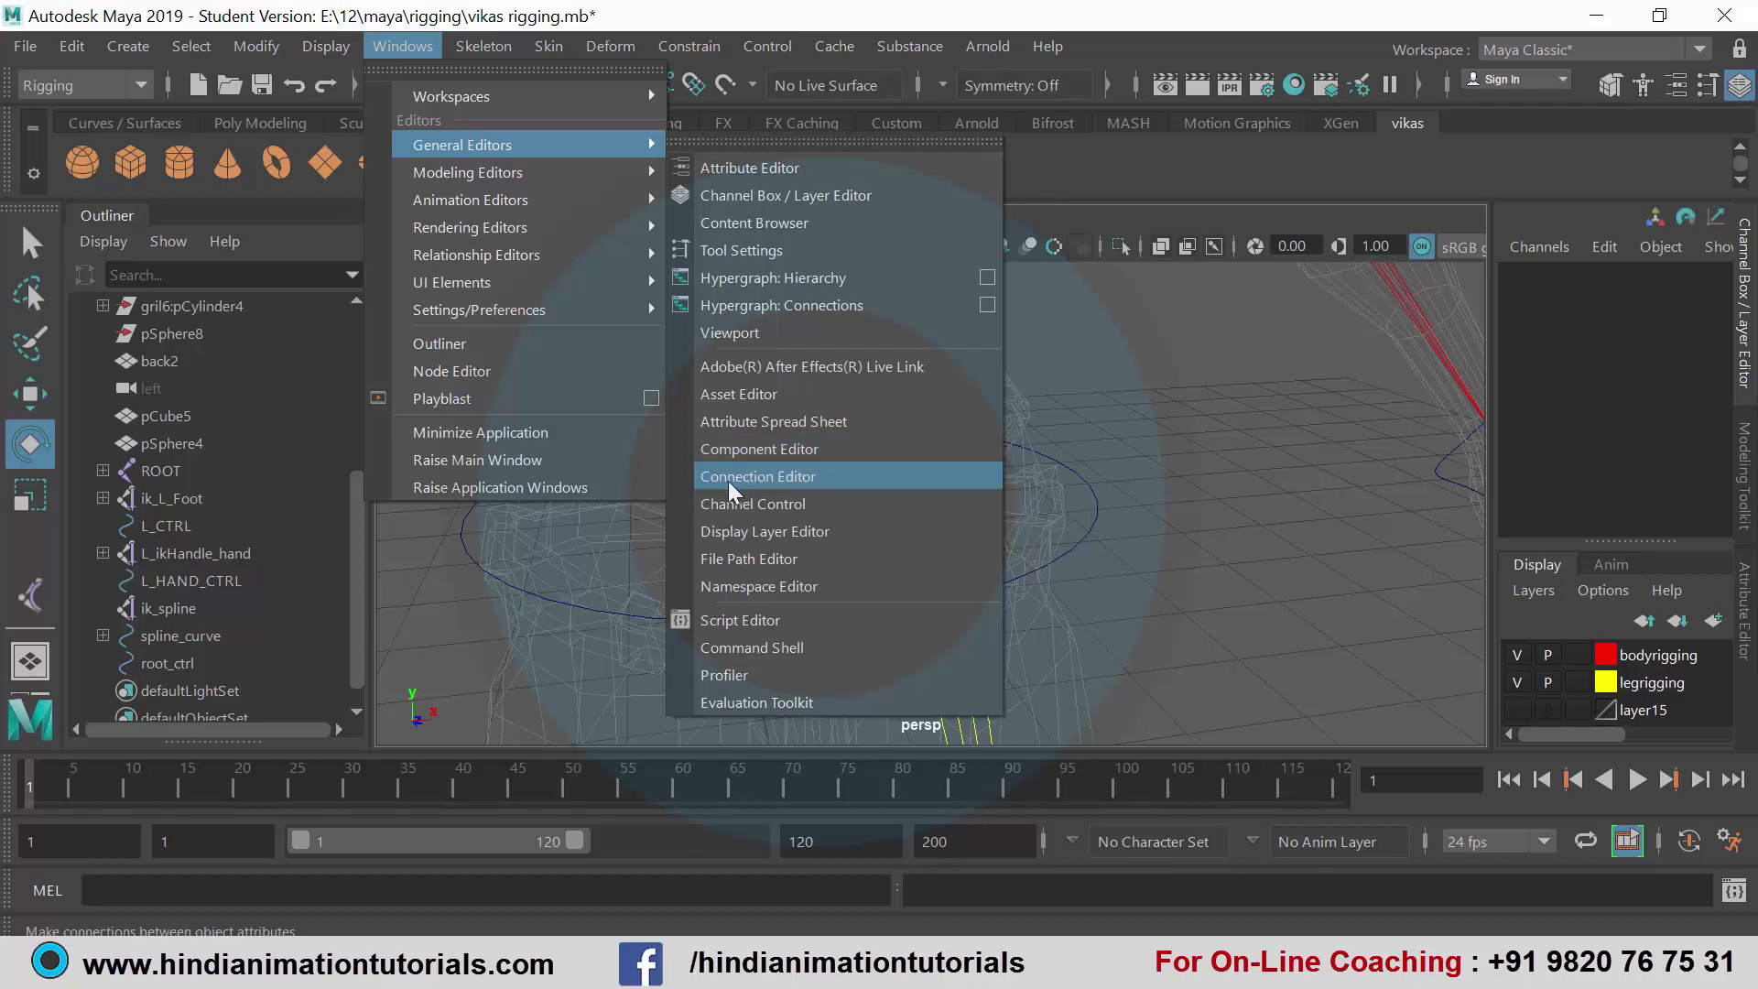
- Open the Connection Editor, load root_ctrl as the output node, then select ik_spline
{"action": "left_click", "coordinate": [789, 476]}
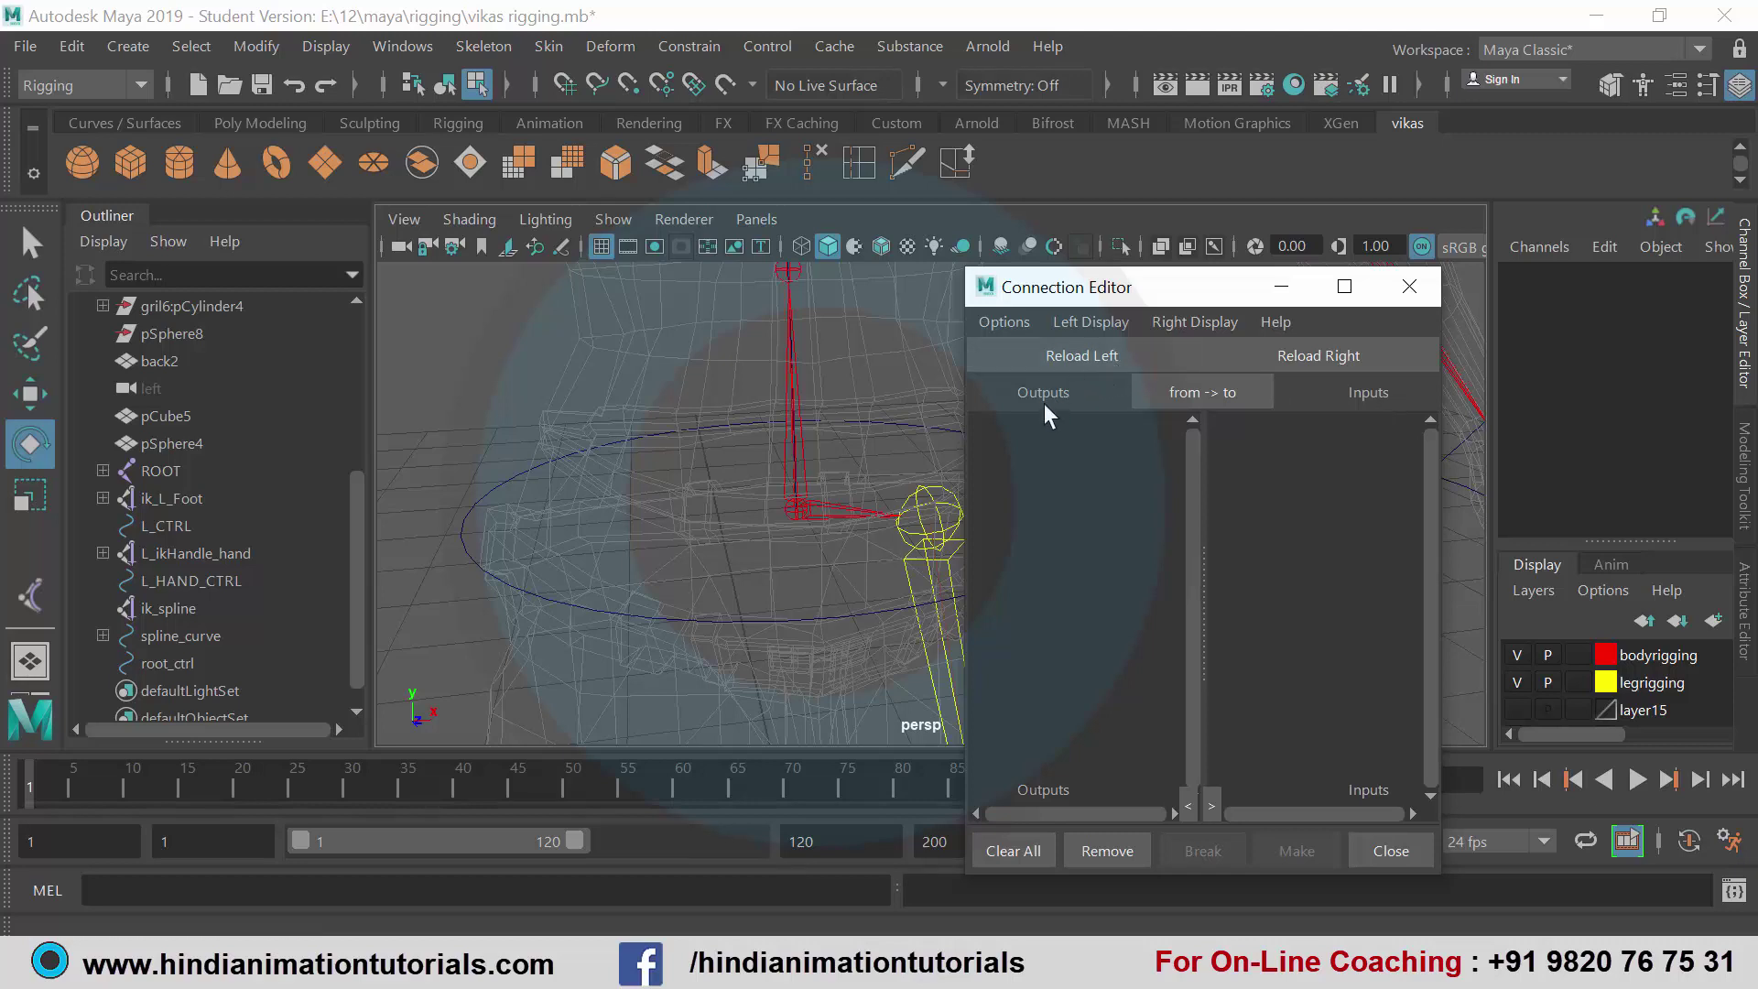
{"action": "left_click", "coordinate": [162, 663]}
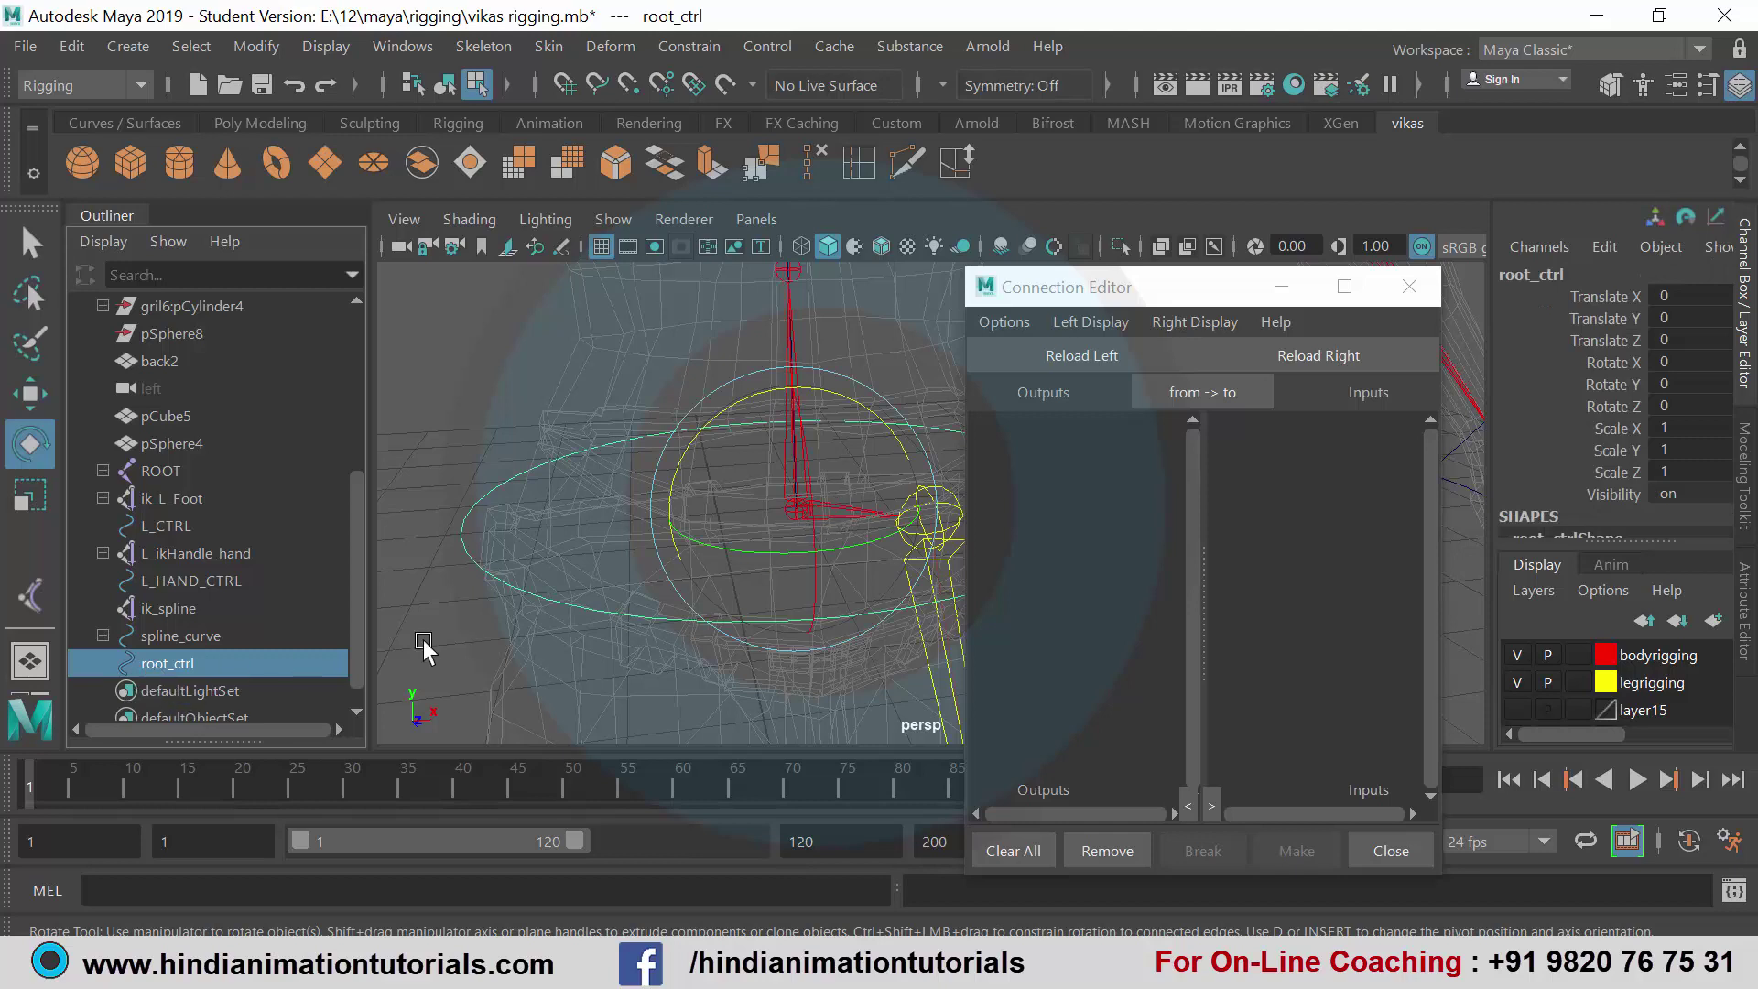
{"action": "left_click", "coordinate": [1097, 352]}
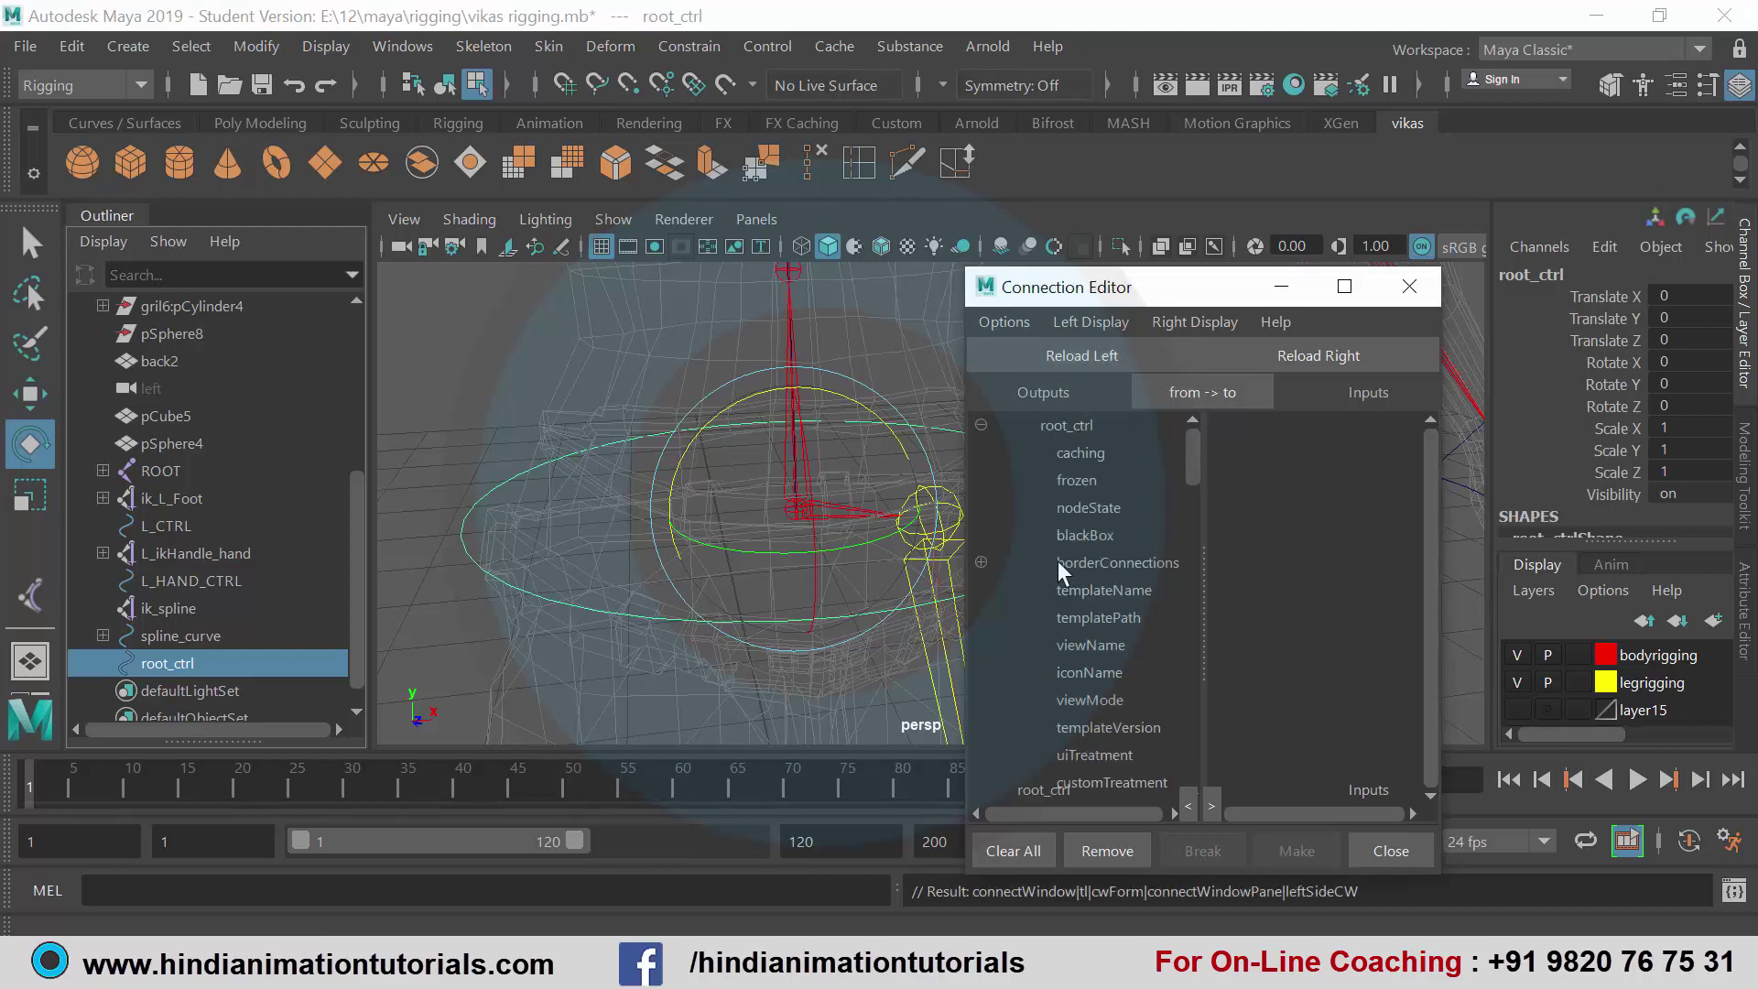
{"action": "scroll", "coordinate": [1064, 559], "scroll_direction": "down", "scroll_amount": 5}
{"action": "scroll", "coordinate": [1091, 559], "scroll_direction": "down", "scroll_amount": 5}
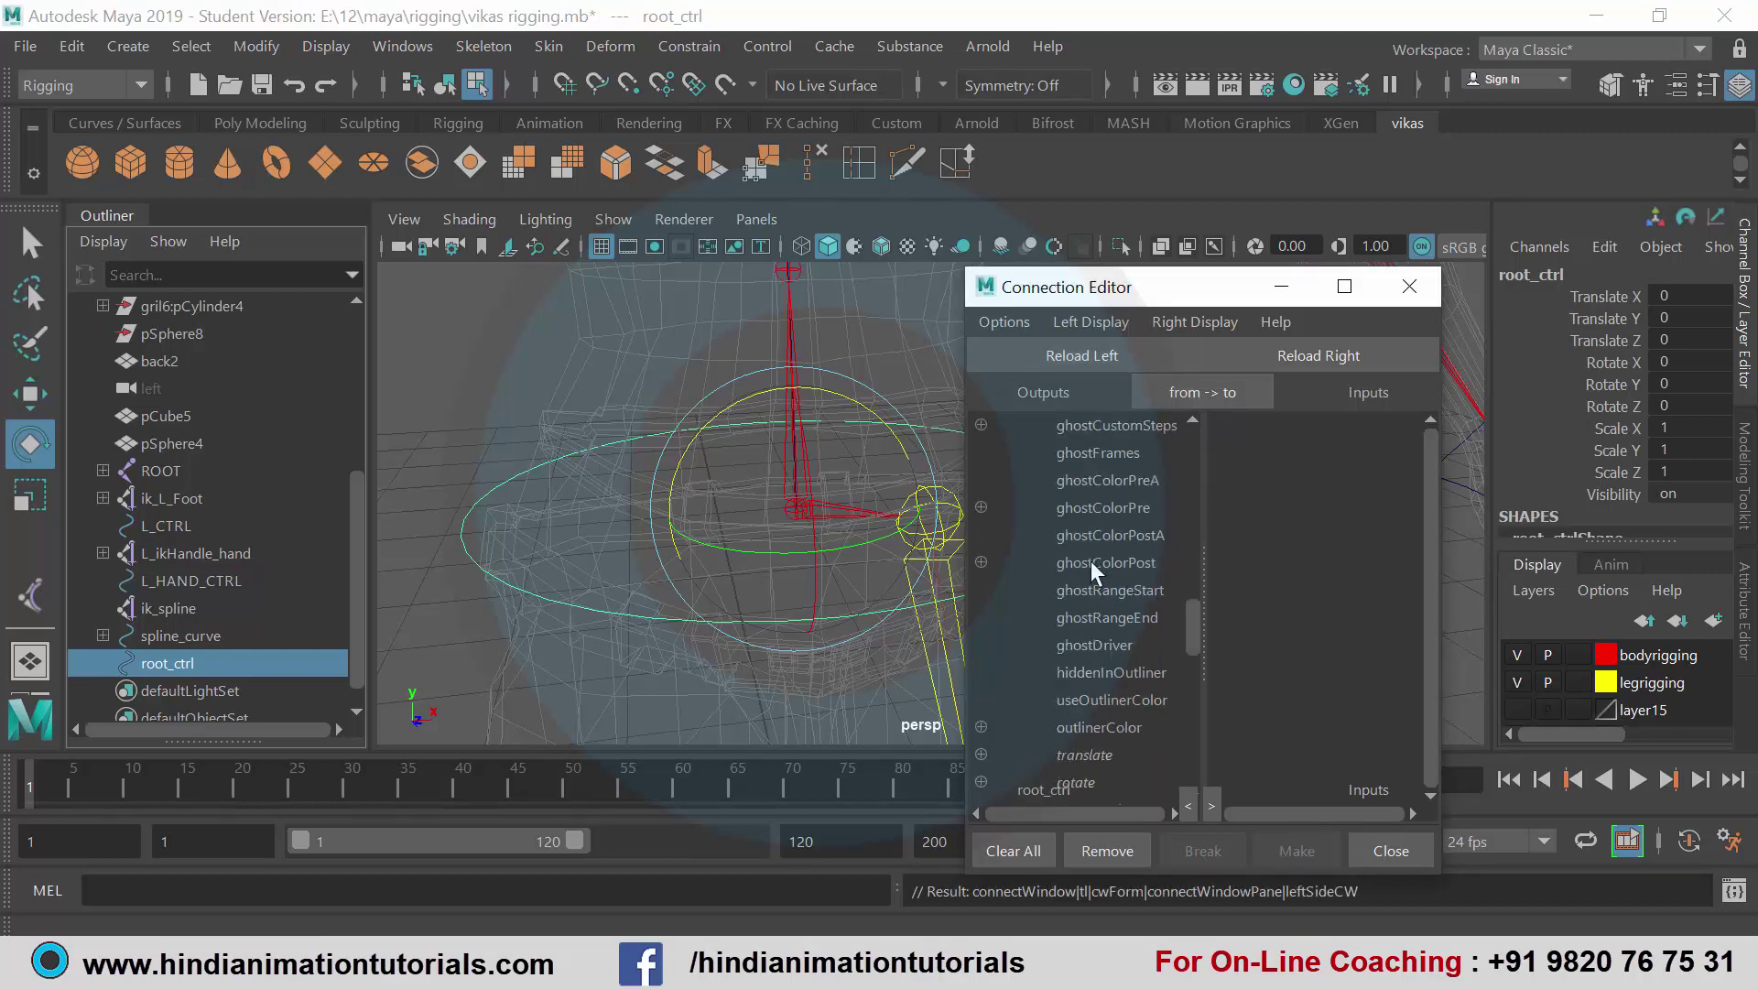
{"action": "scroll", "coordinate": [1091, 561], "scroll_direction": "up", "scroll_amount": 10}
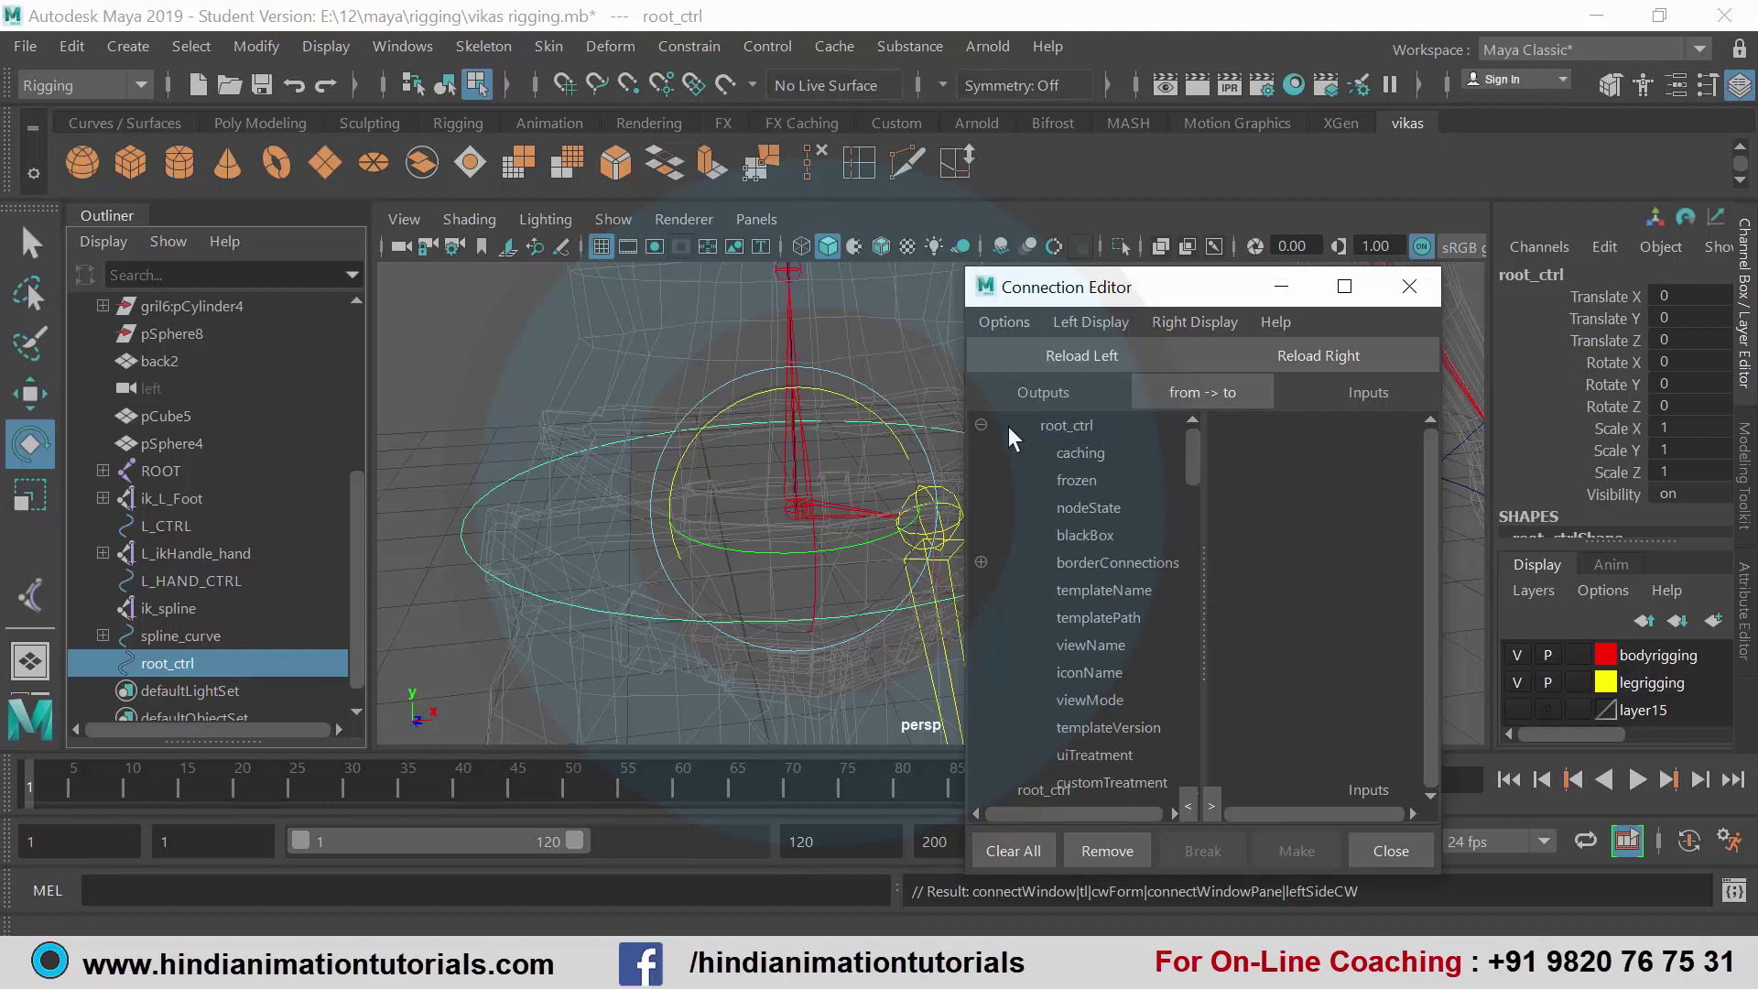
{"action": "left_click", "coordinate": [980, 424]}
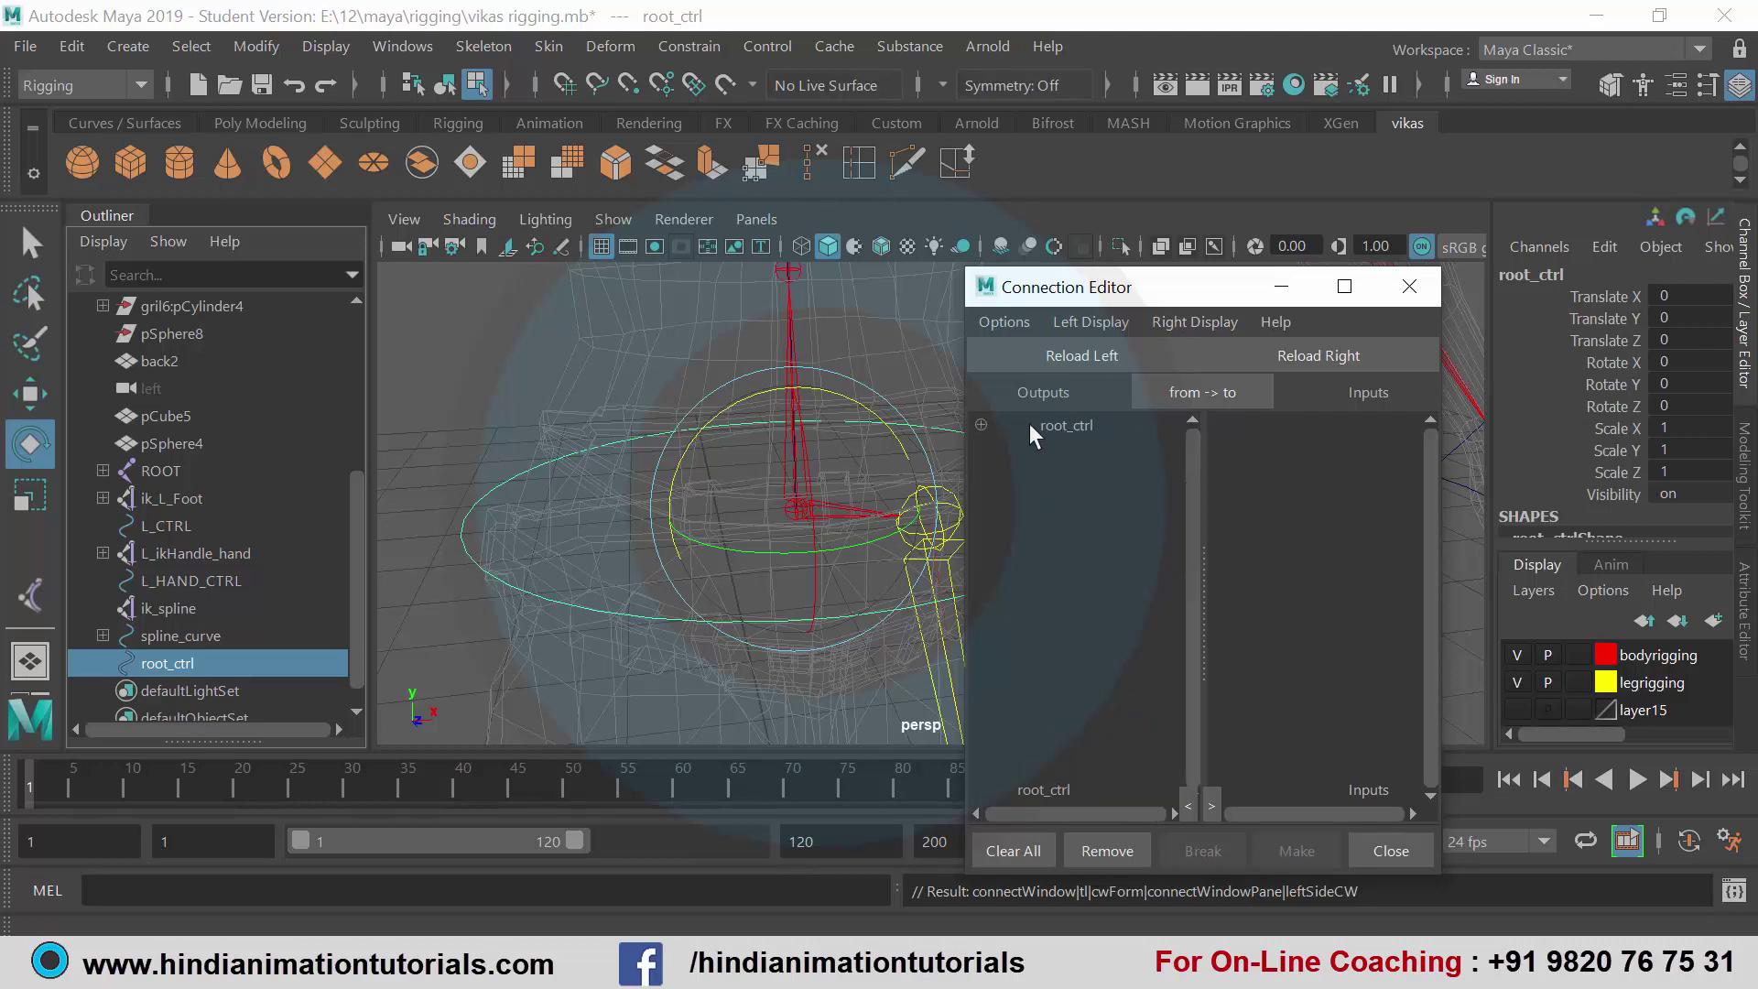
{"action": "left_click", "coordinate": [980, 424]}
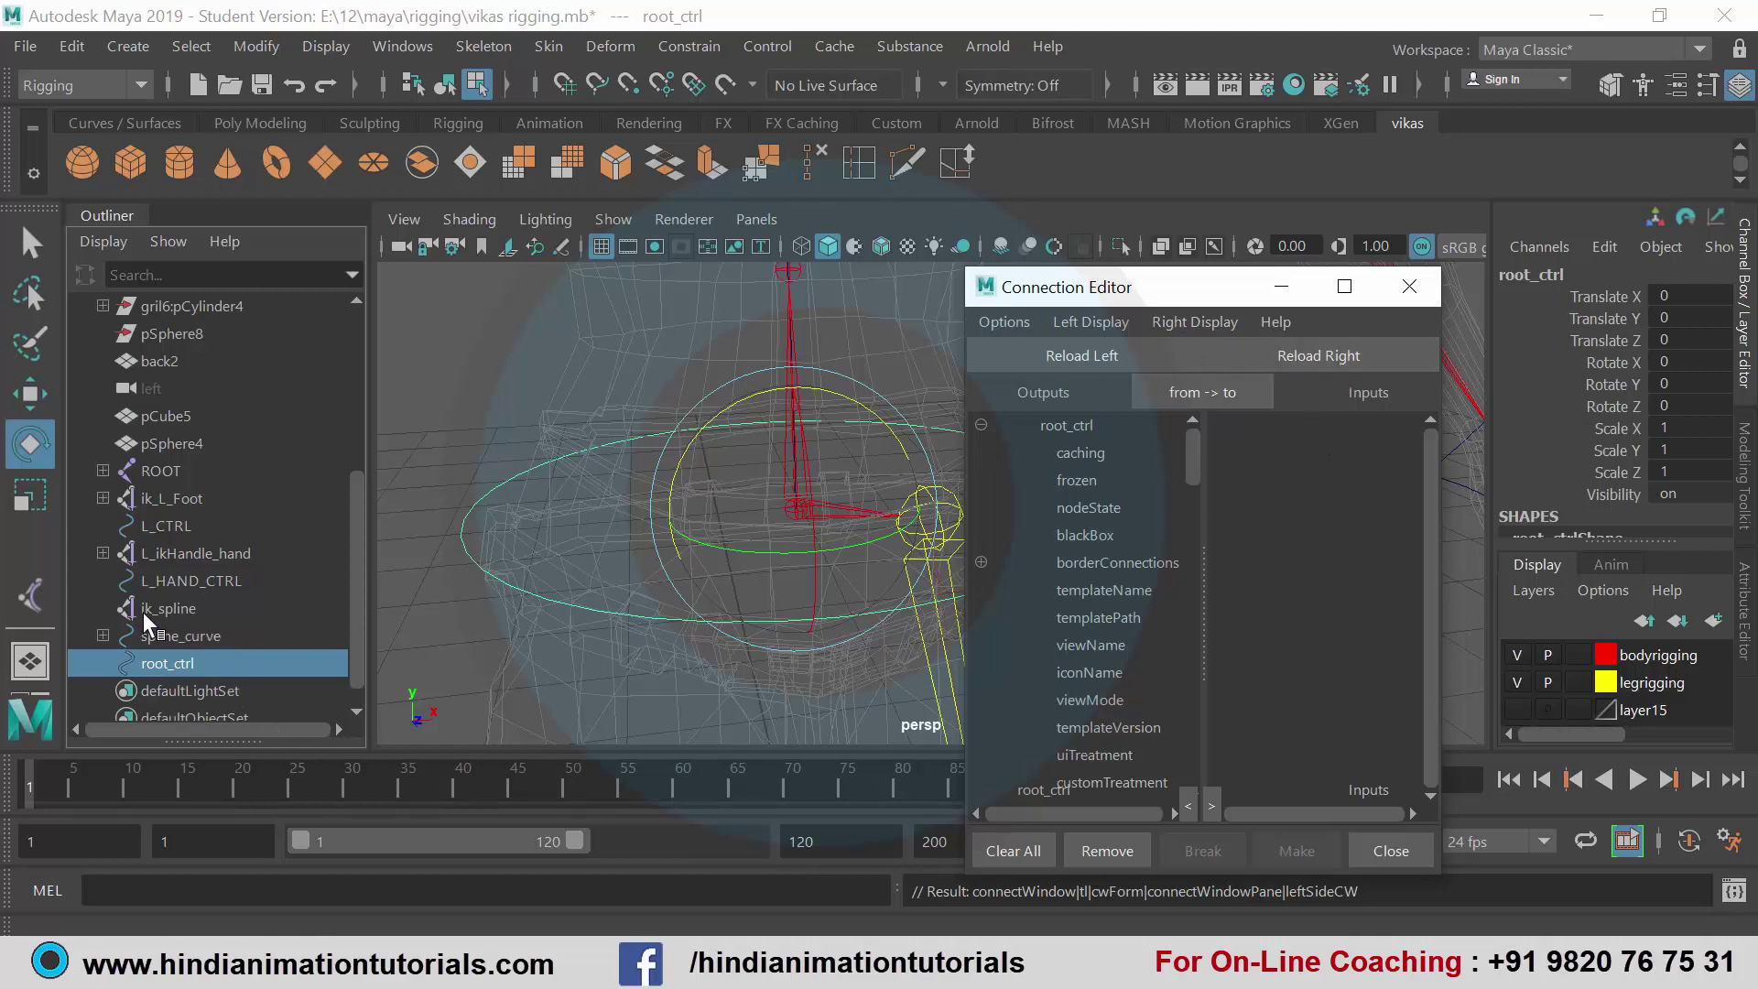
{"action": "left_click", "coordinate": [194, 610]}
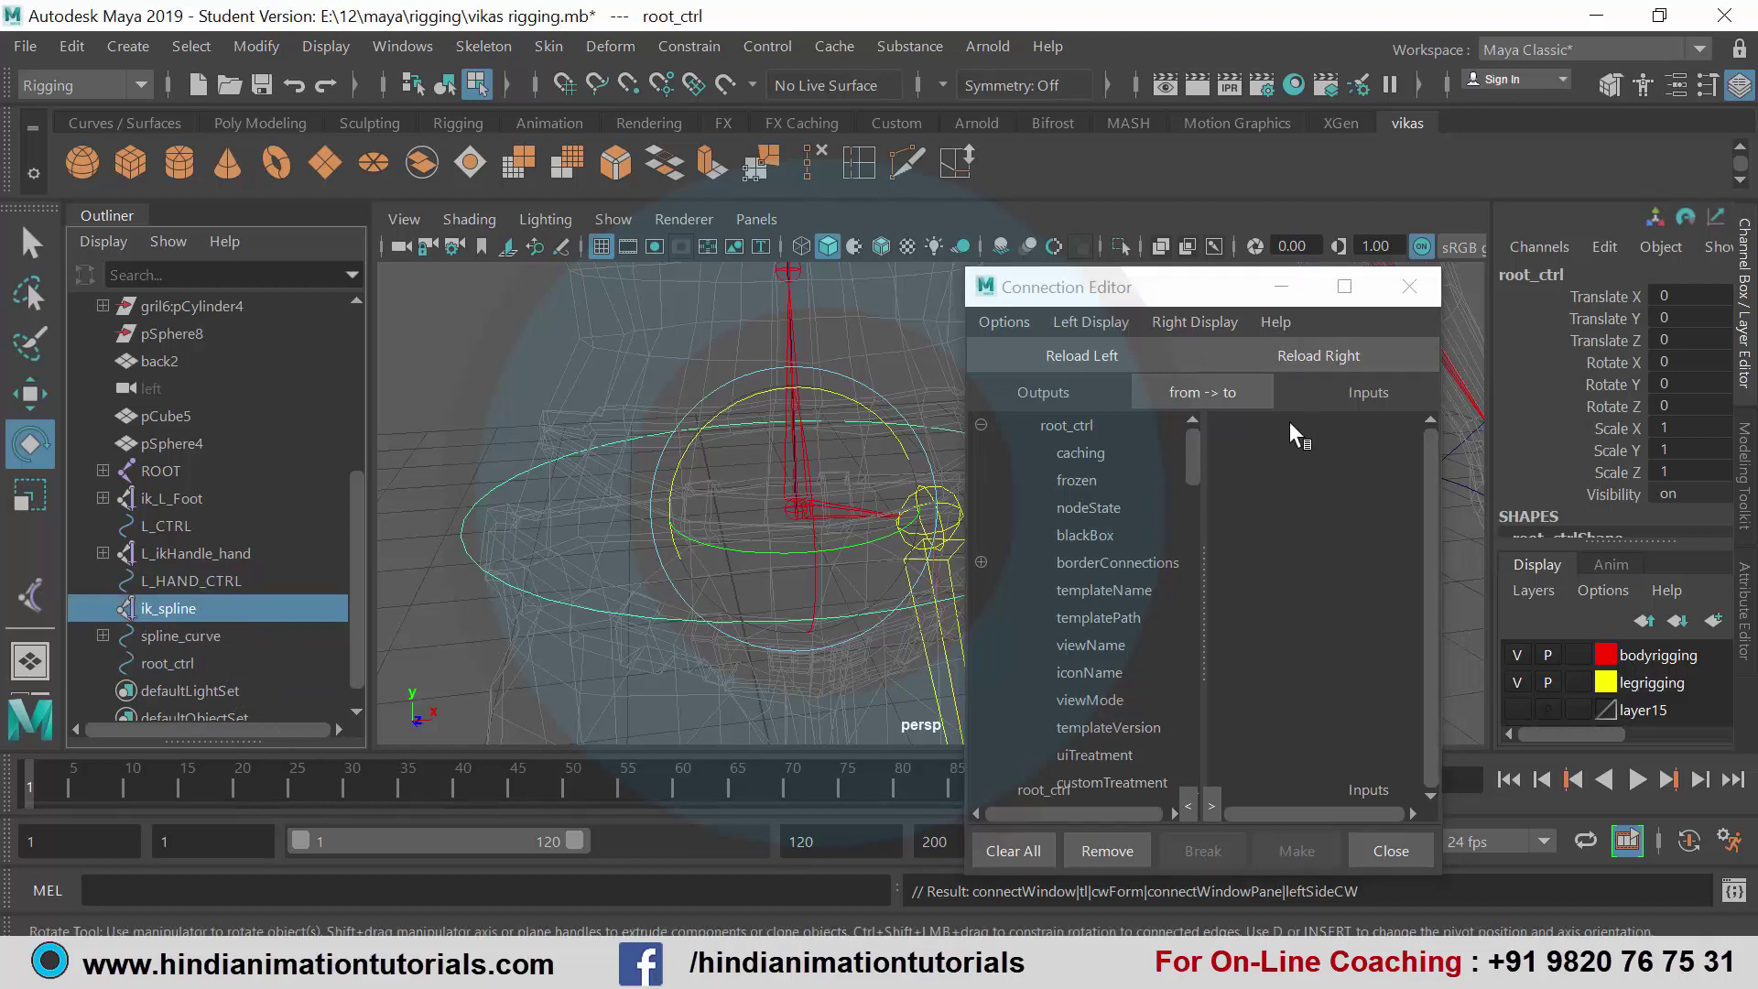
- Load ik_spline as the input node and expand root_ctrl's rotate into rotateX, rotateY, rotateZ
{"action": "left_click", "coordinate": [1320, 356]}
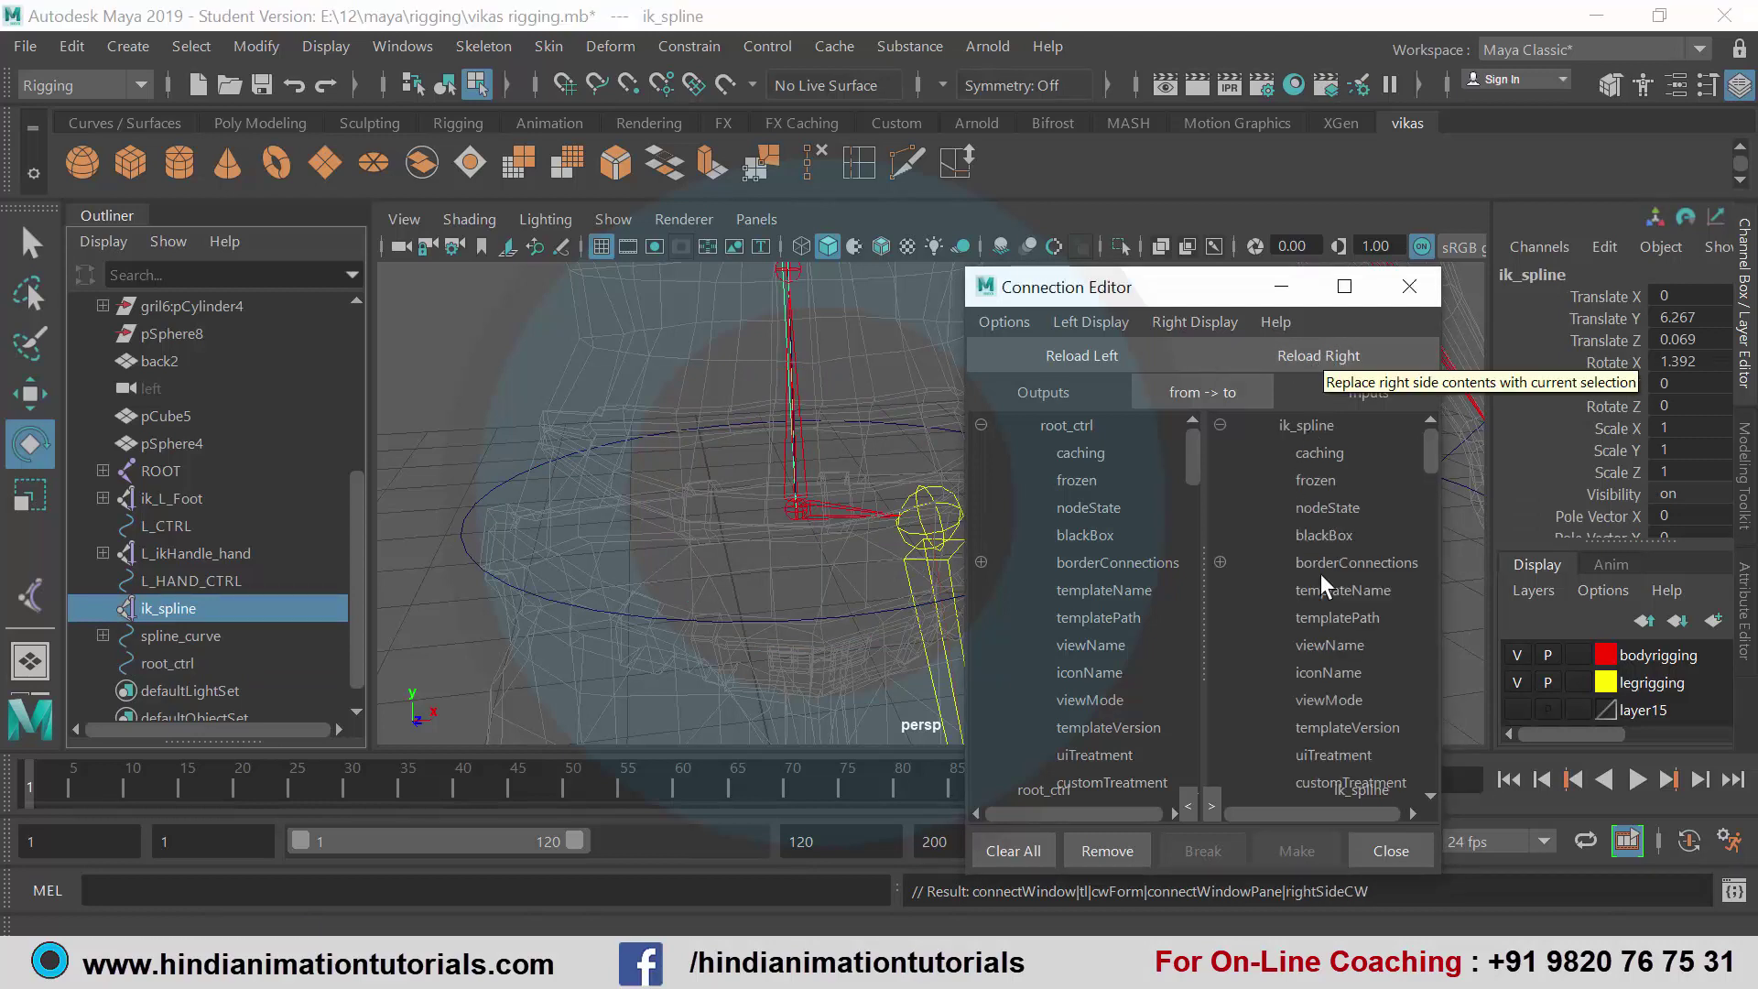
{"action": "scroll", "coordinate": [1326, 594], "scroll_direction": "down", "scroll_amount": 3}
{"action": "scroll", "coordinate": [1326, 594], "scroll_direction": "down", "scroll_amount": 3}
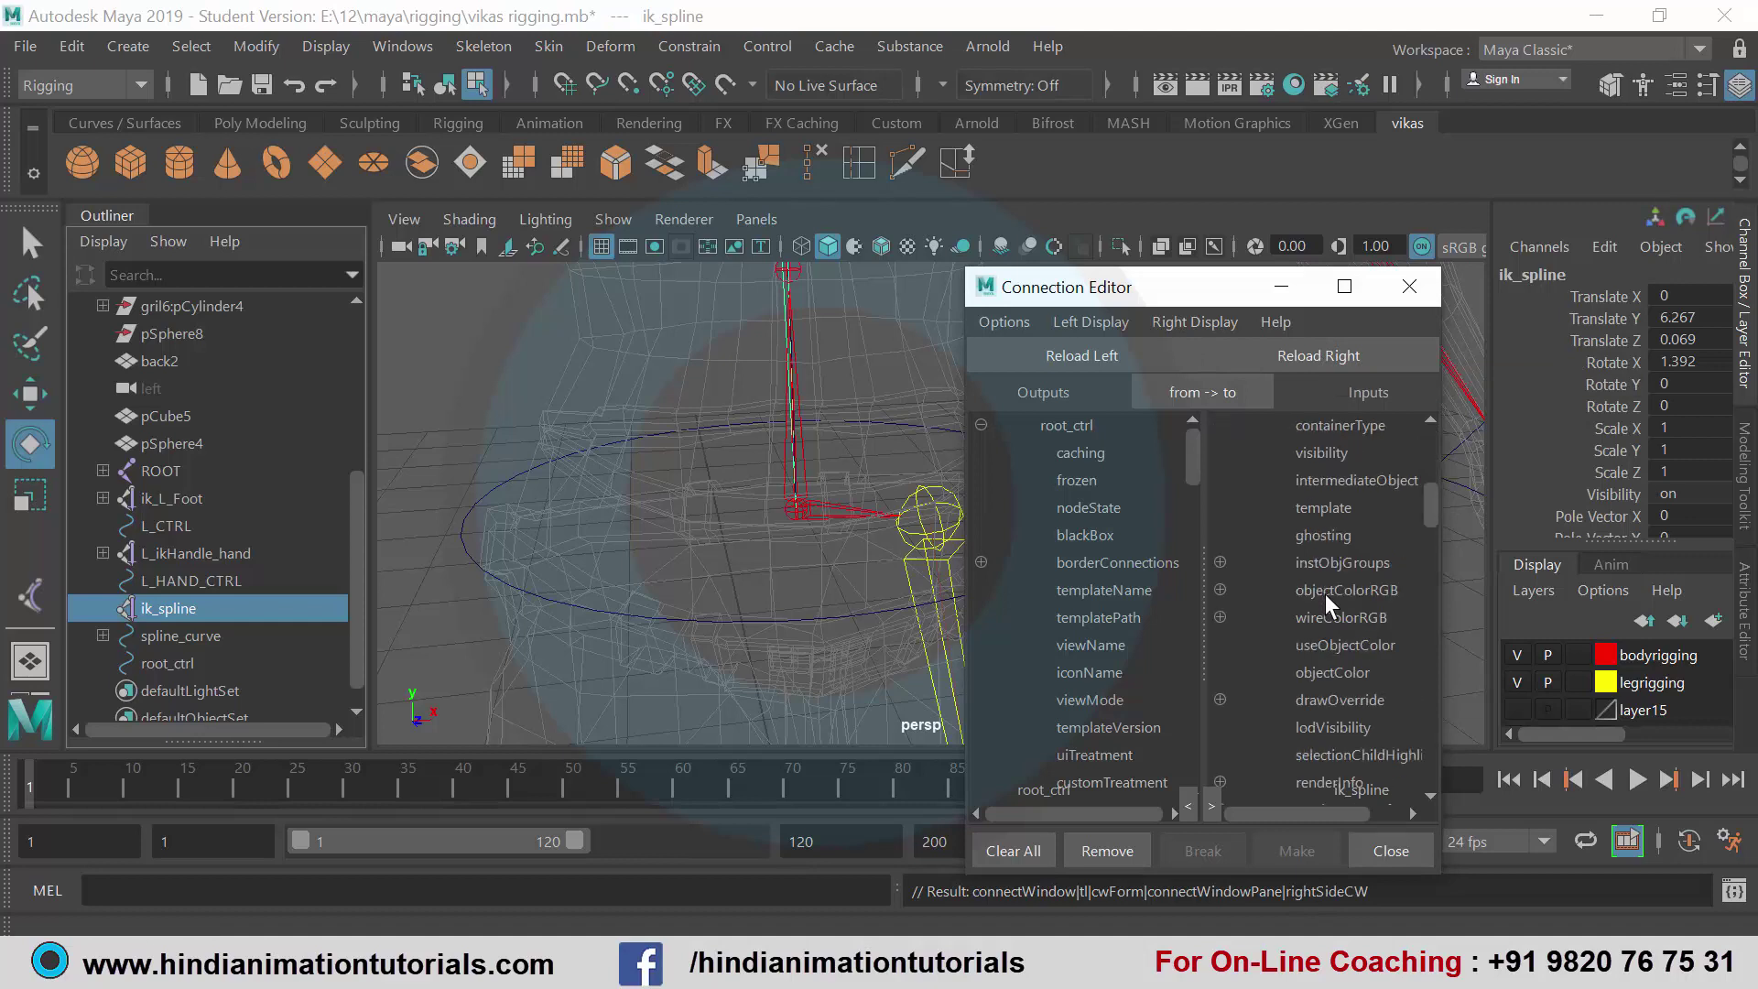
{"action": "scroll", "coordinate": [1157, 581], "scroll_direction": "down", "scroll_amount": 4}
{"action": "scroll", "coordinate": [1159, 570], "scroll_direction": "down", "scroll_amount": 4}
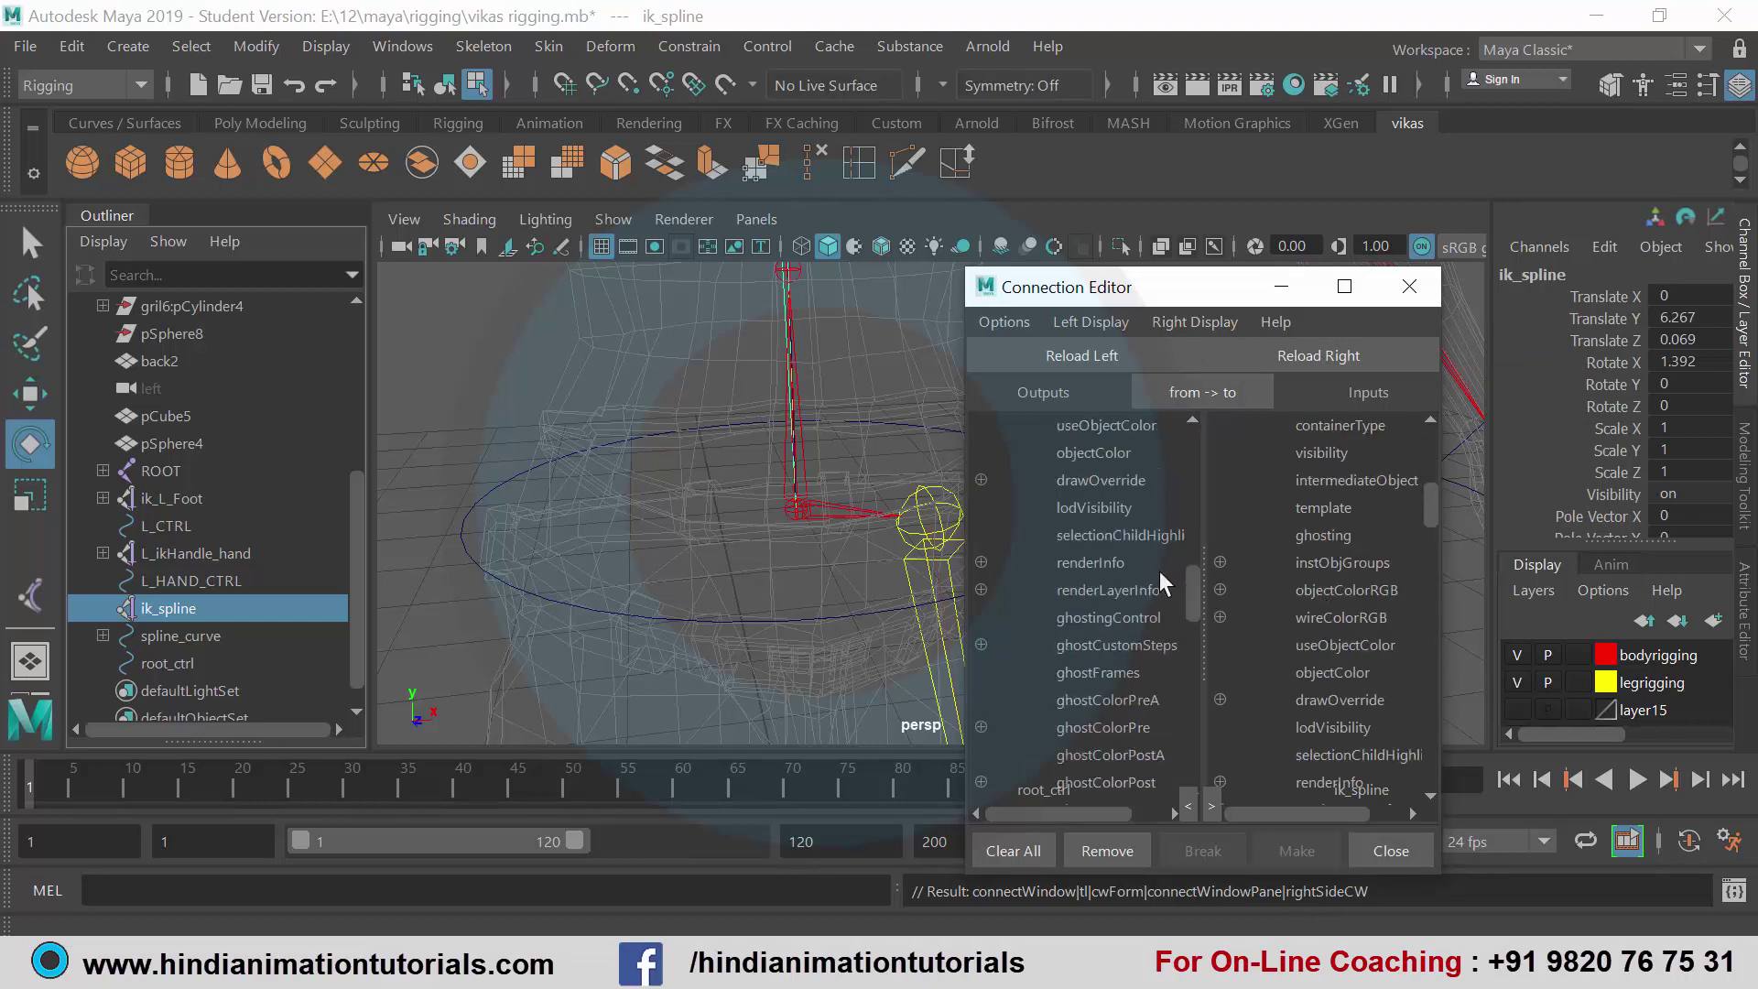
{"action": "scroll", "coordinate": [1159, 569], "scroll_direction": "down", "scroll_amount": 3}
{"action": "scroll", "coordinate": [1159, 569], "scroll_direction": "down", "scroll_amount": 2}
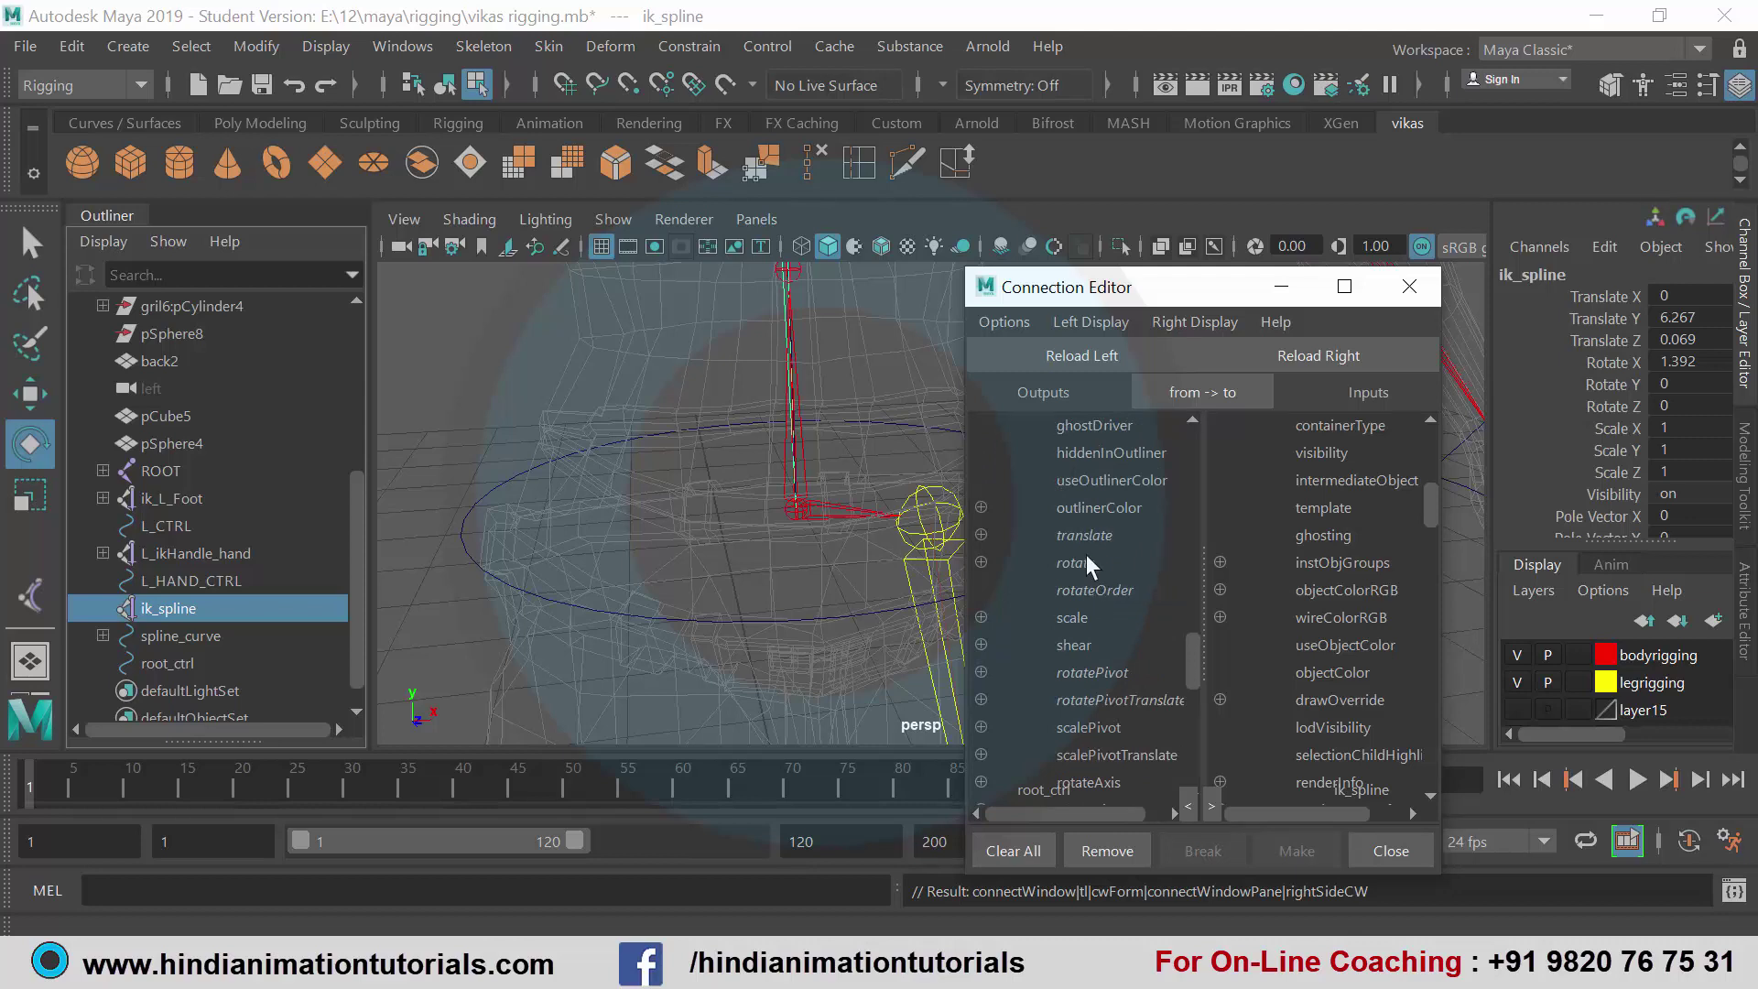
{"action": "left_click", "coordinate": [981, 562]}
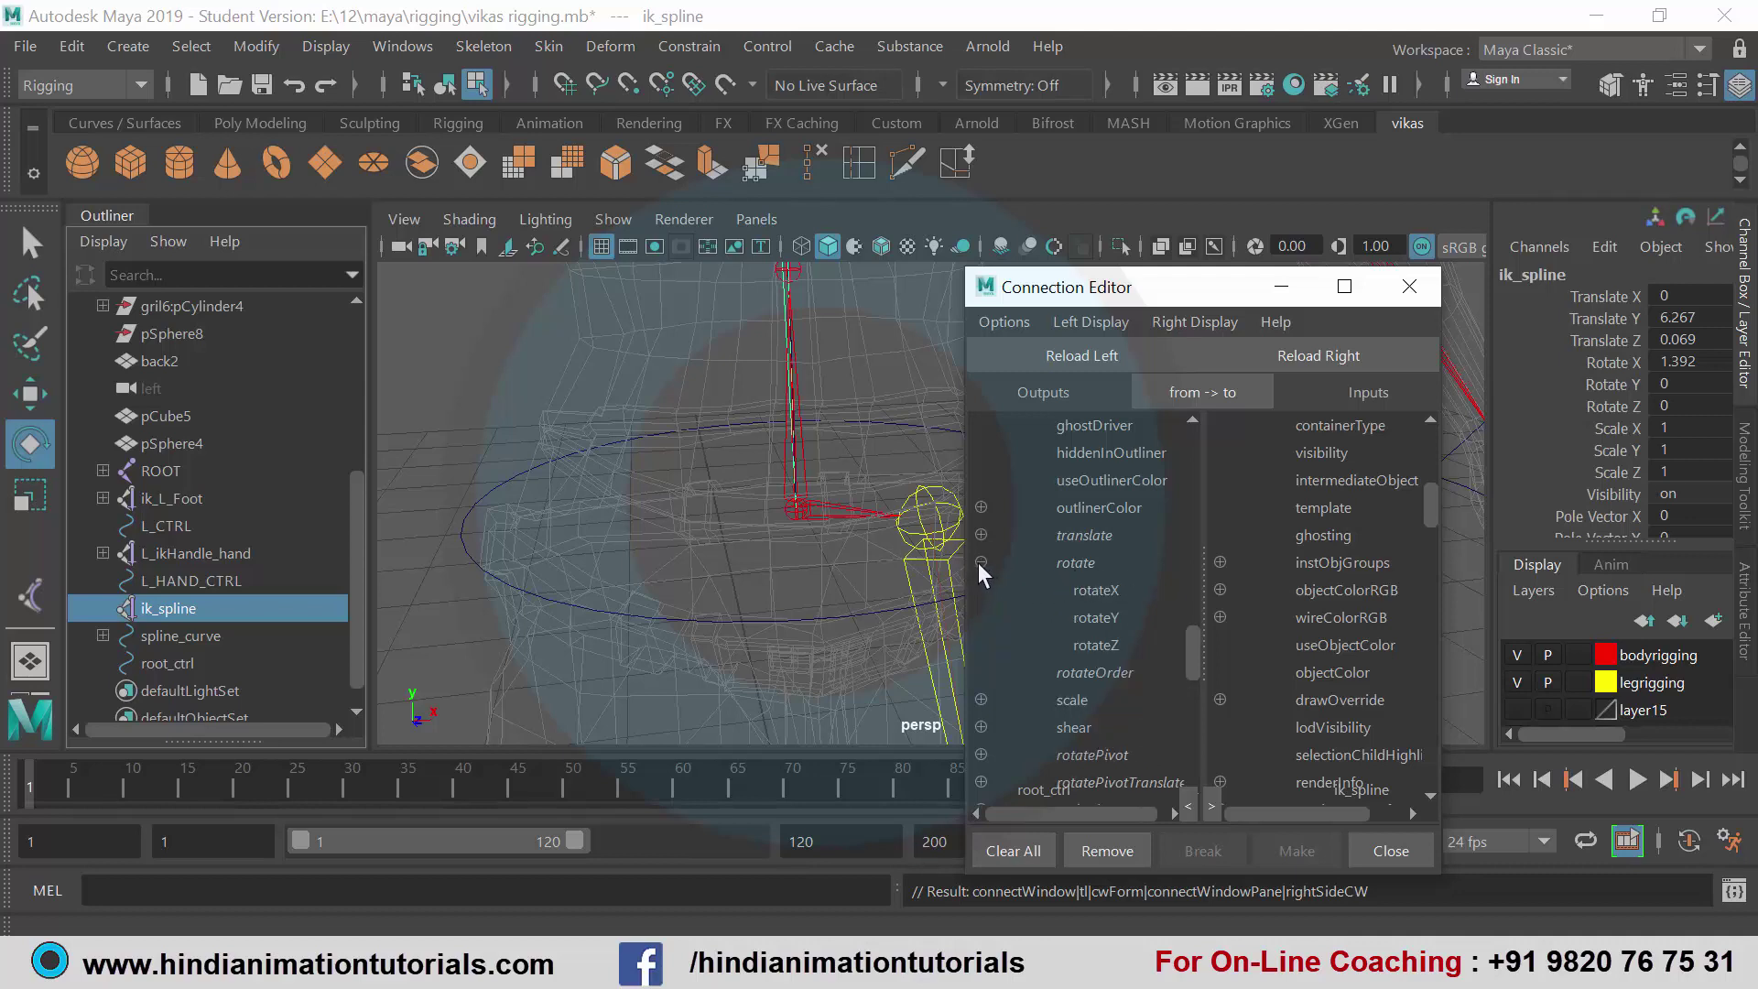
- Link root_ctrl's rotateY output to ik_spline's roll input, then close the Connection Editor
{"action": "left_click", "coordinate": [1097, 617]}
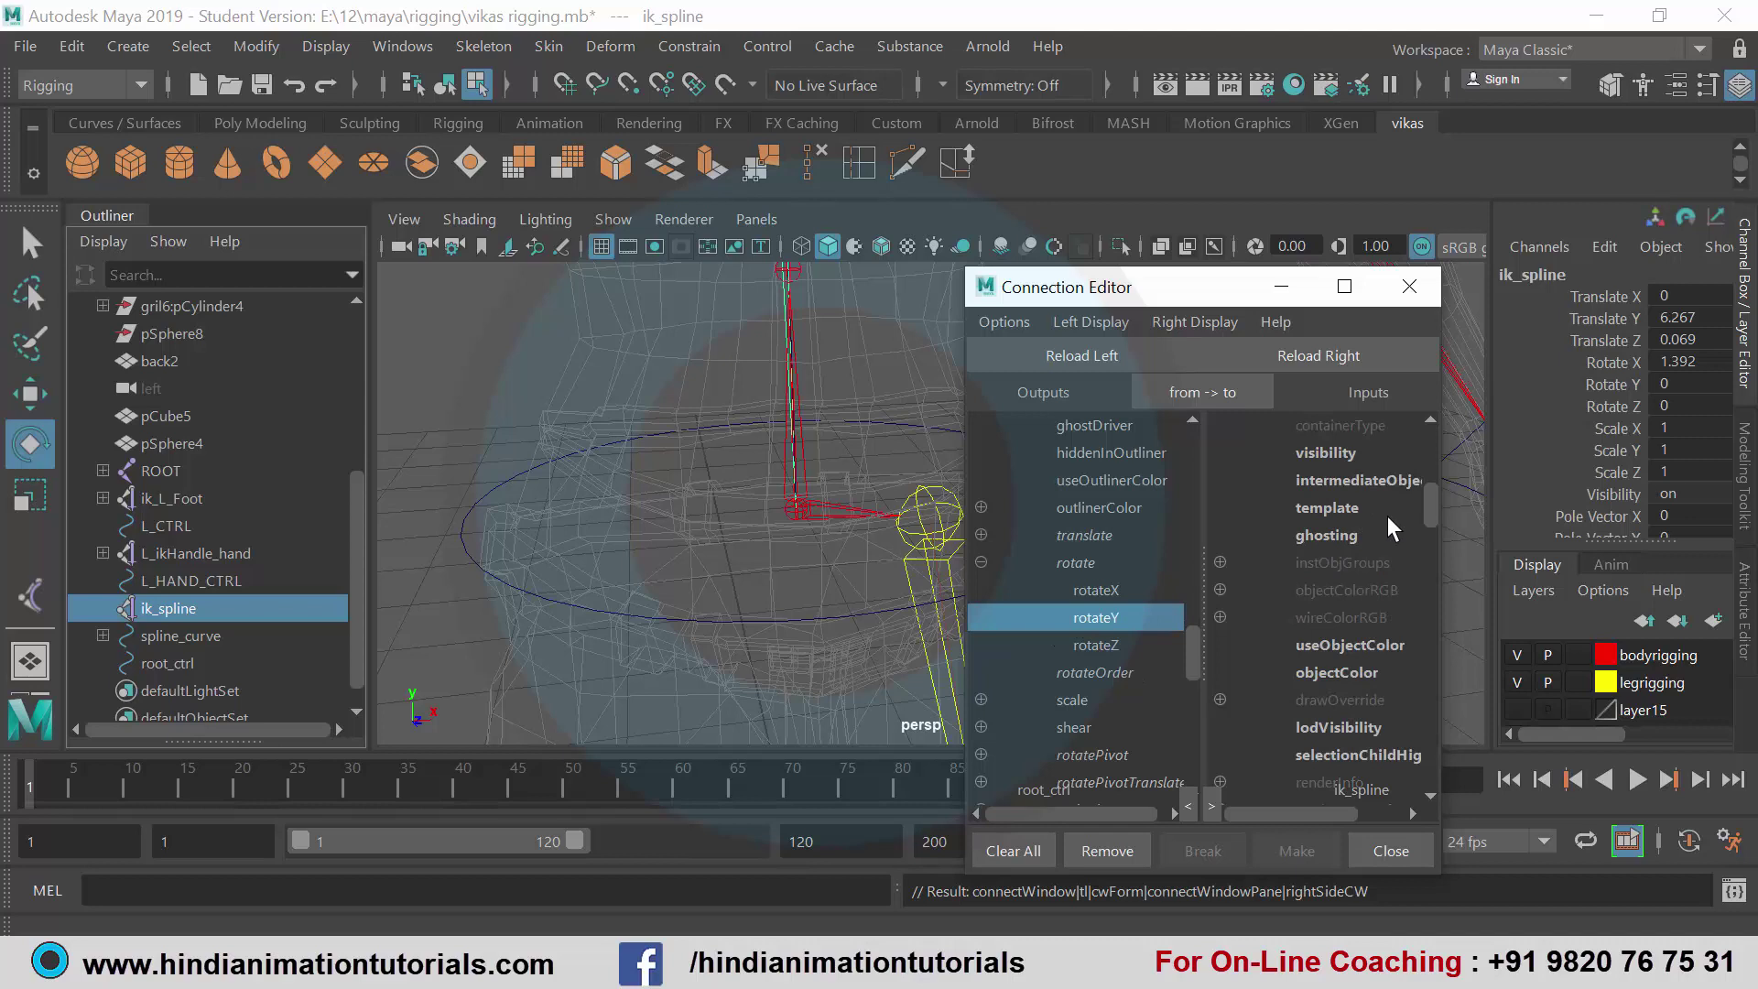
{"action": "scroll", "coordinate": [1381, 525], "scroll_direction": "down", "scroll_amount": 5}
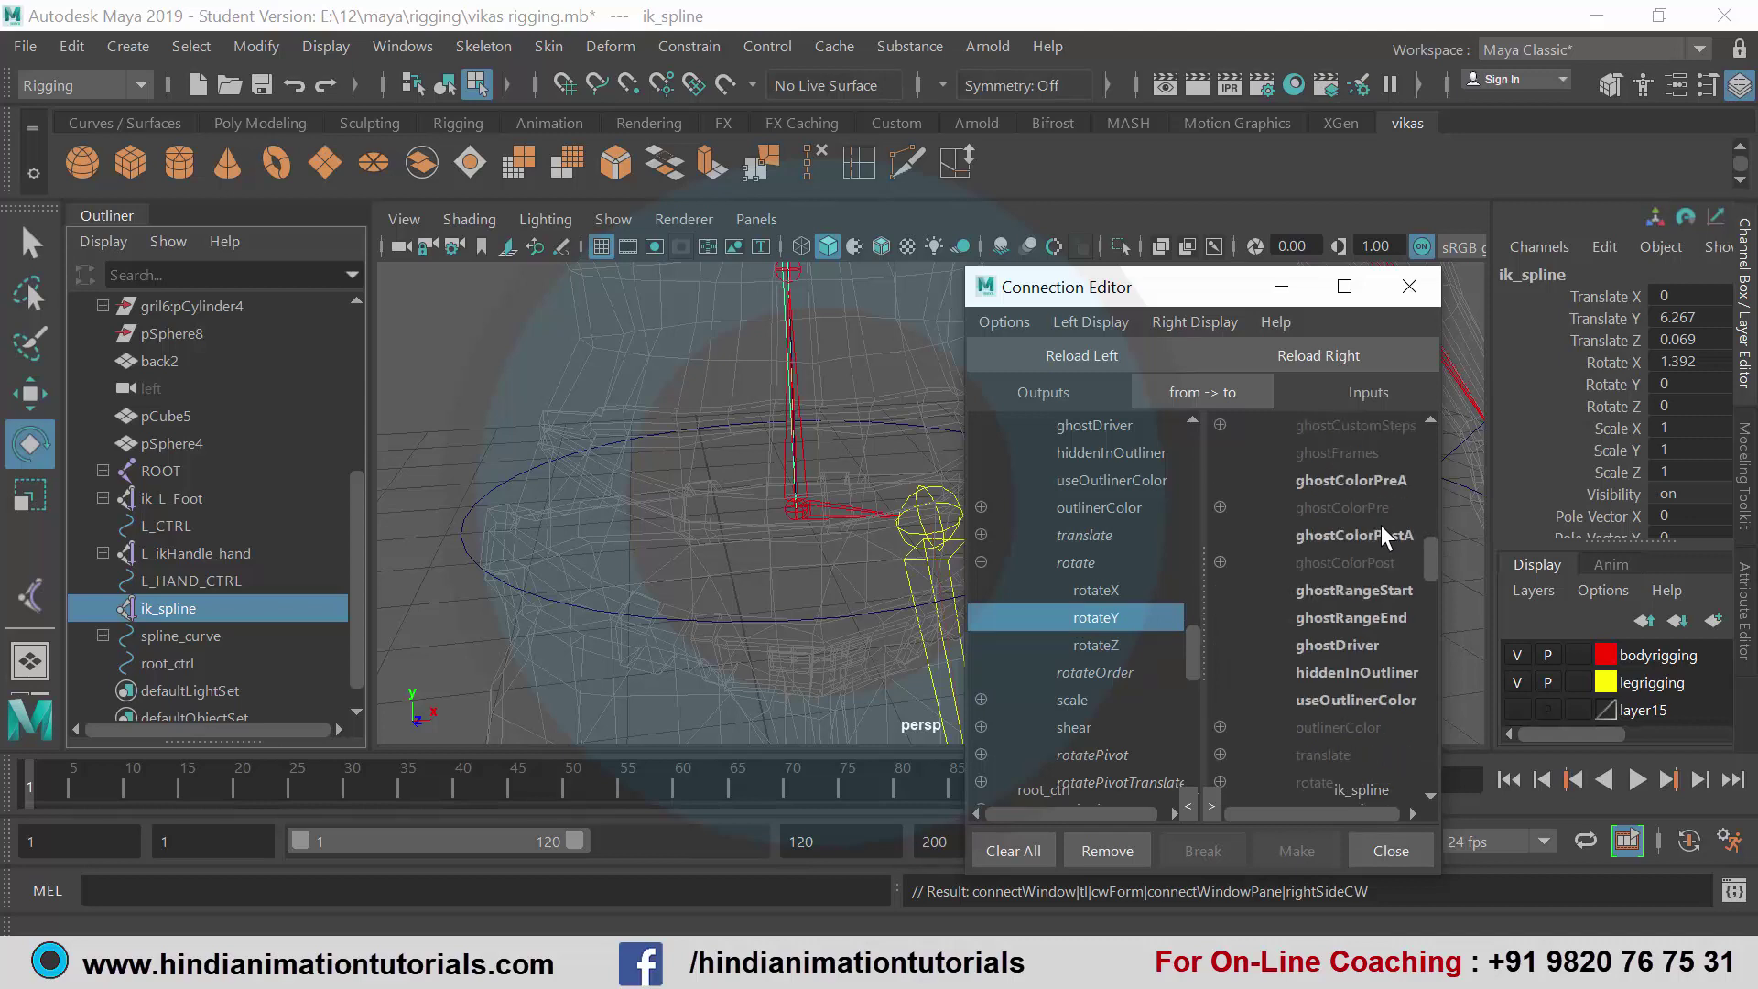
{"action": "scroll", "coordinate": [1380, 524], "scroll_direction": "down", "scroll_amount": 5}
{"action": "scroll", "coordinate": [1381, 525], "scroll_direction": "down", "scroll_amount": 5}
{"action": "scroll", "coordinate": [1382, 531], "scroll_direction": "down", "scroll_amount": 5}
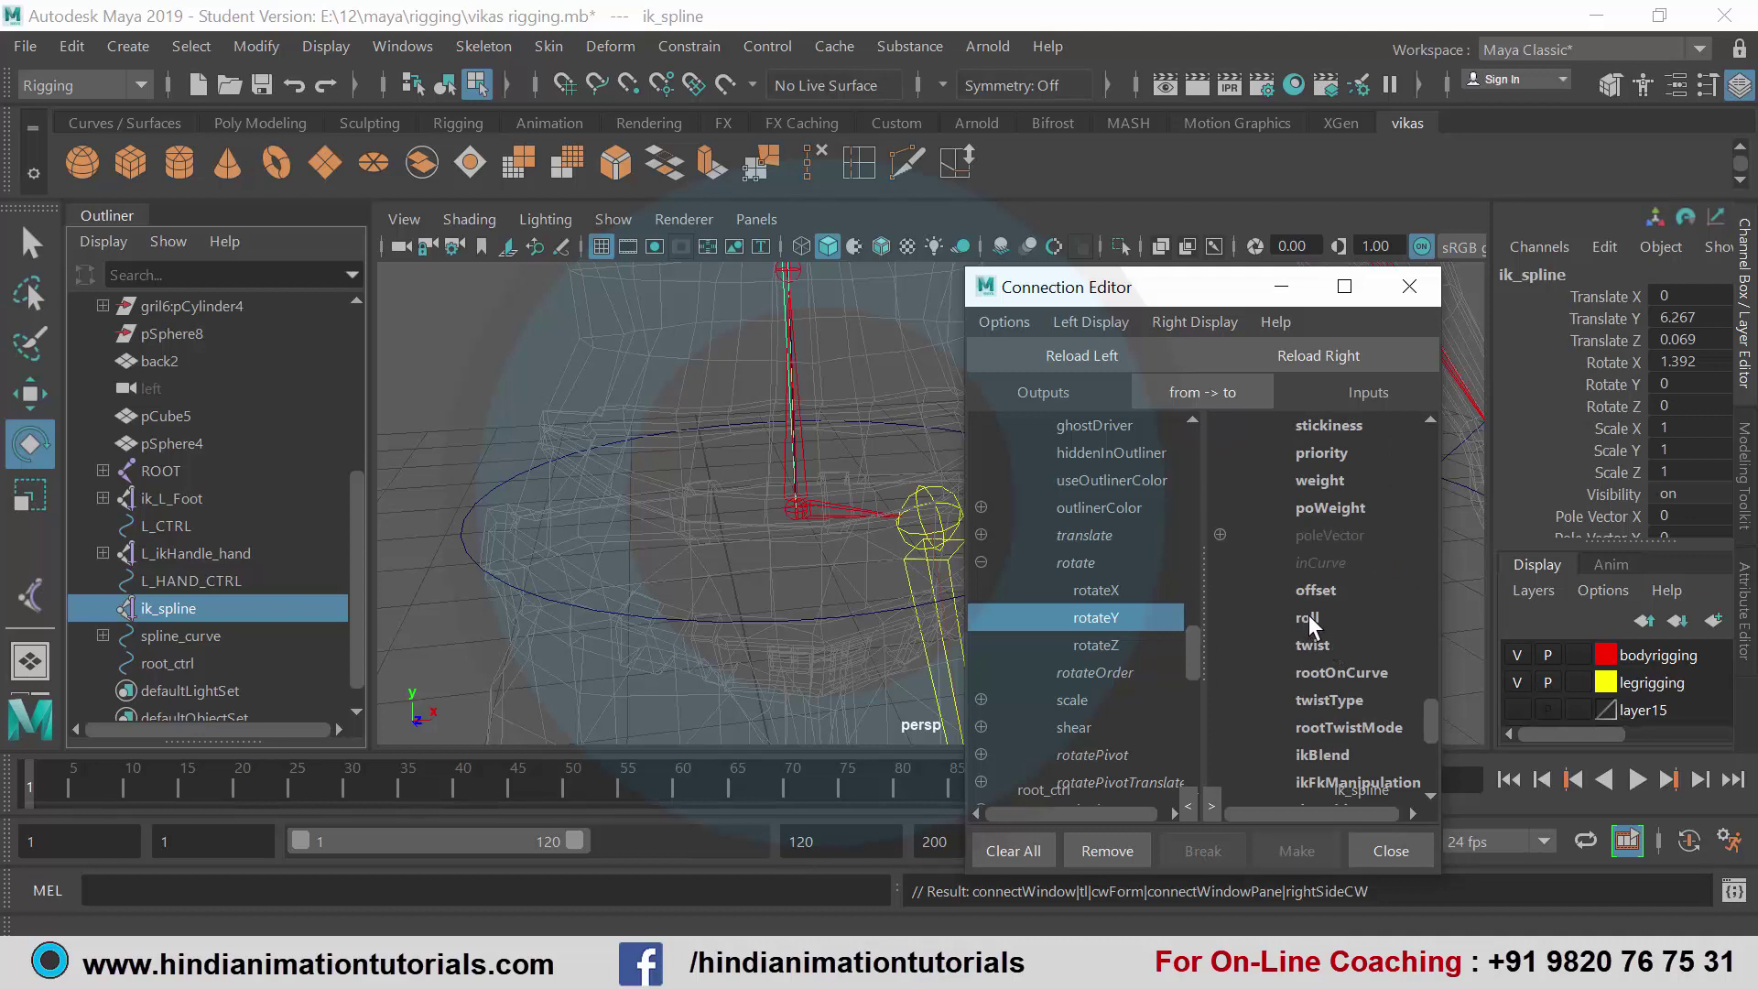
{"action": "scroll", "coordinate": [1590, 469], "scroll_direction": "down", "scroll_amount": 1}
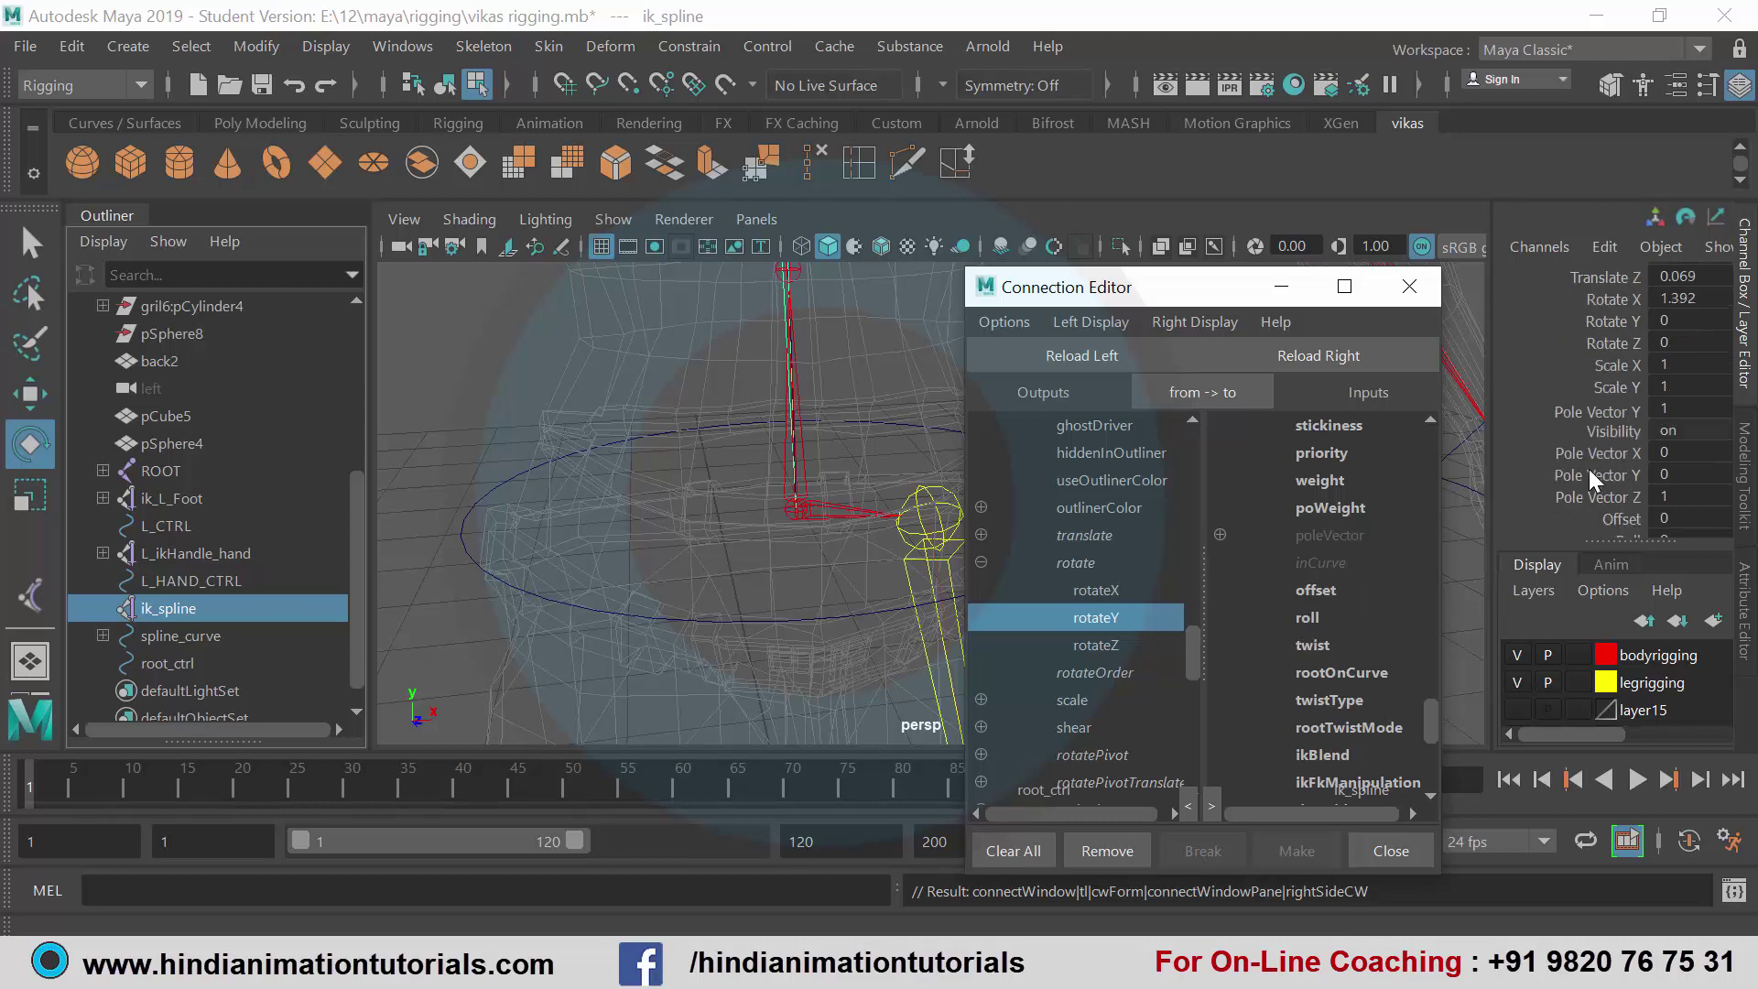
{"action": "scroll", "coordinate": [1590, 469], "scroll_direction": "down", "scroll_amount": 1}
{"action": "scroll", "coordinate": [1590, 469], "scroll_direction": "down", "scroll_amount": 1}
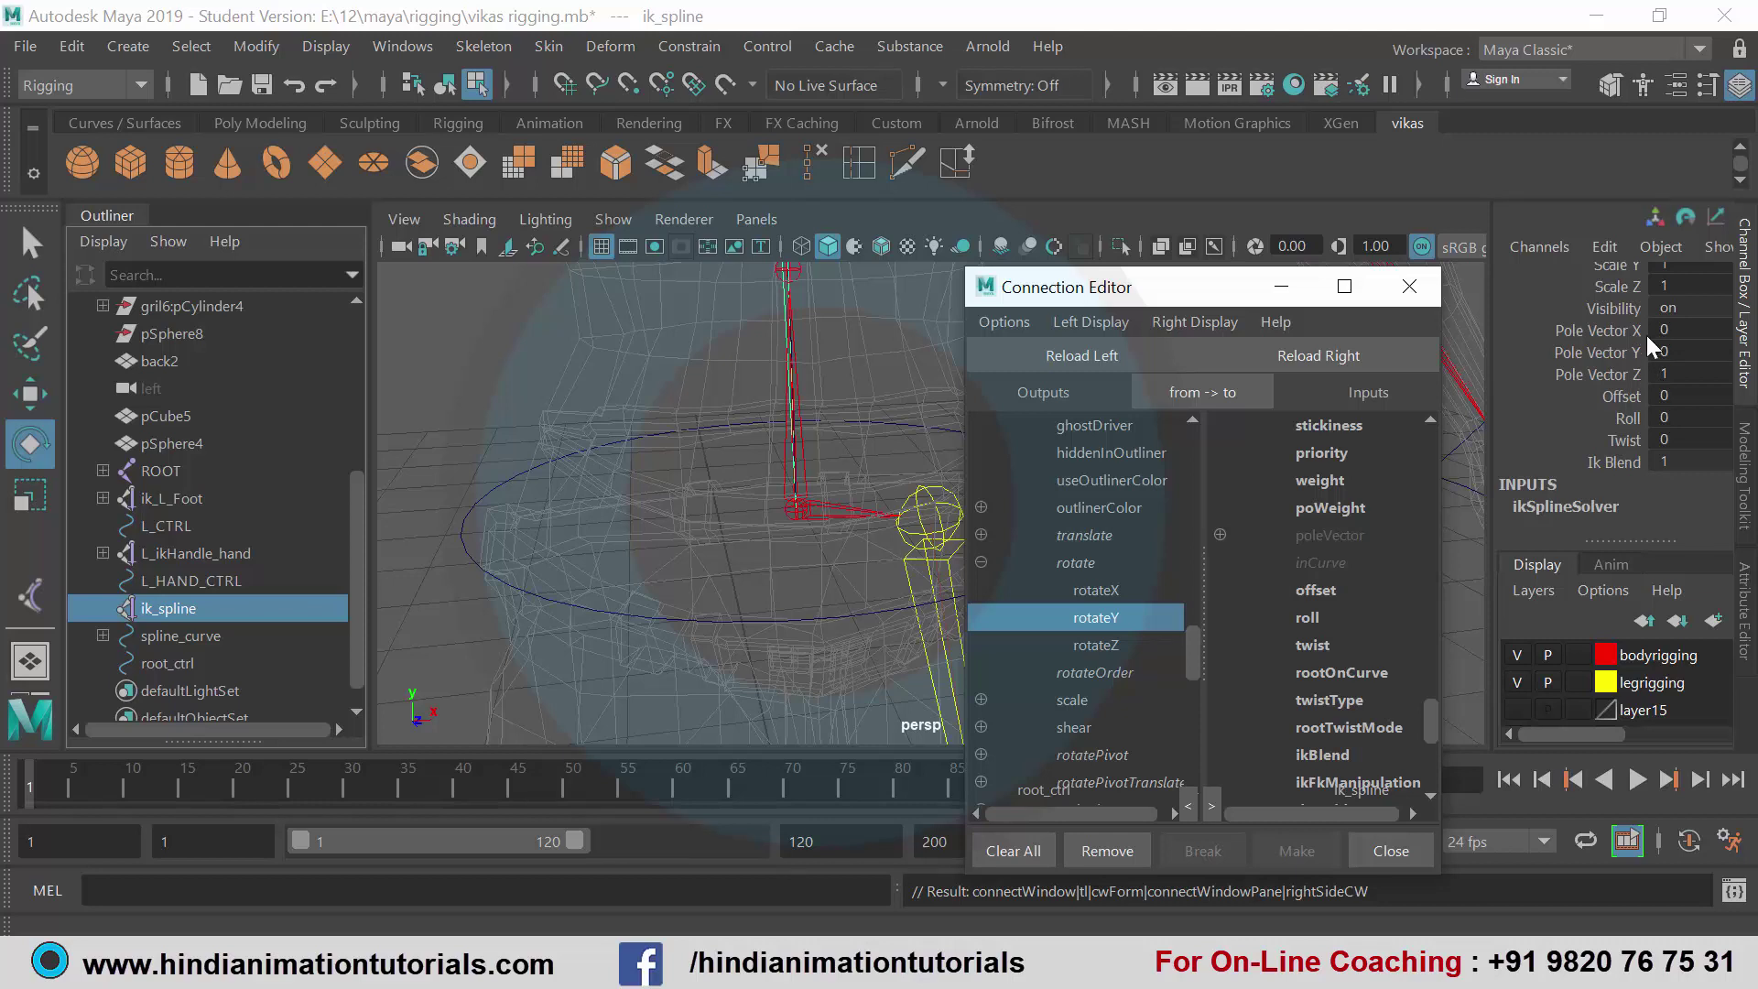
{"action": "left_click", "coordinate": [1310, 619]}
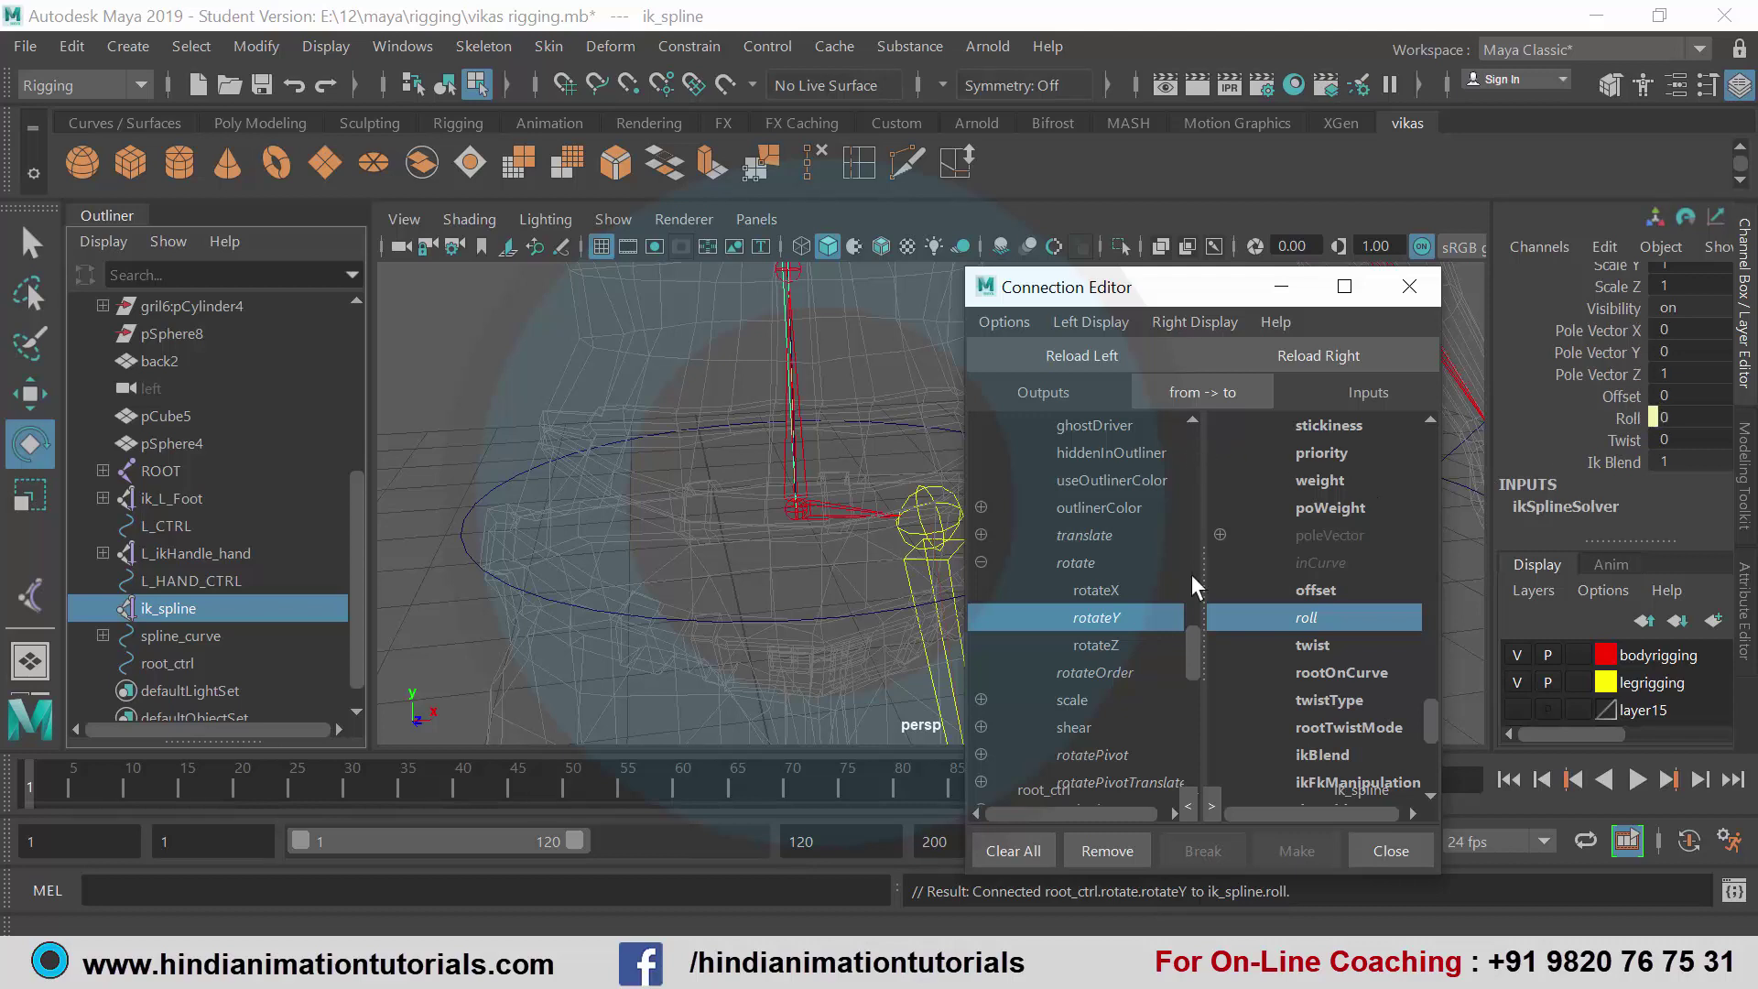
{"action": "left_click", "coordinate": [1382, 846]}
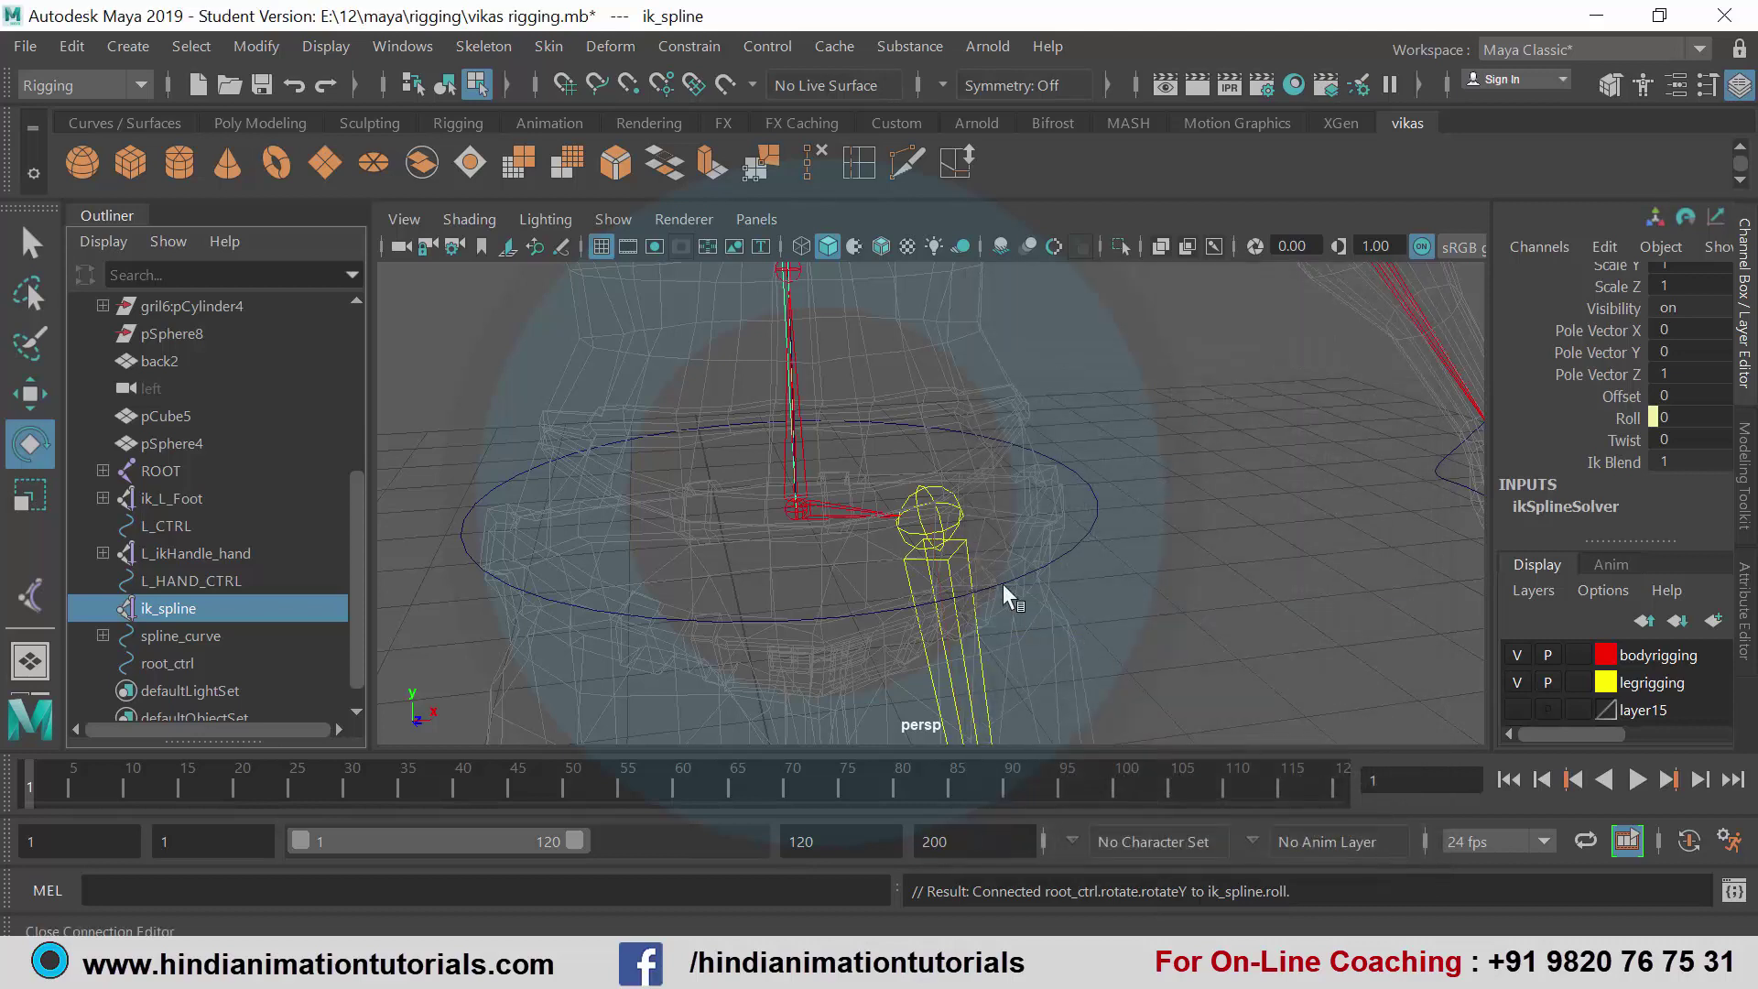
- Select root_ctrl and test-rotate it forward, around its vertical axis and sideways to bend the spine
{"action": "left_click", "coordinate": [165, 664]}
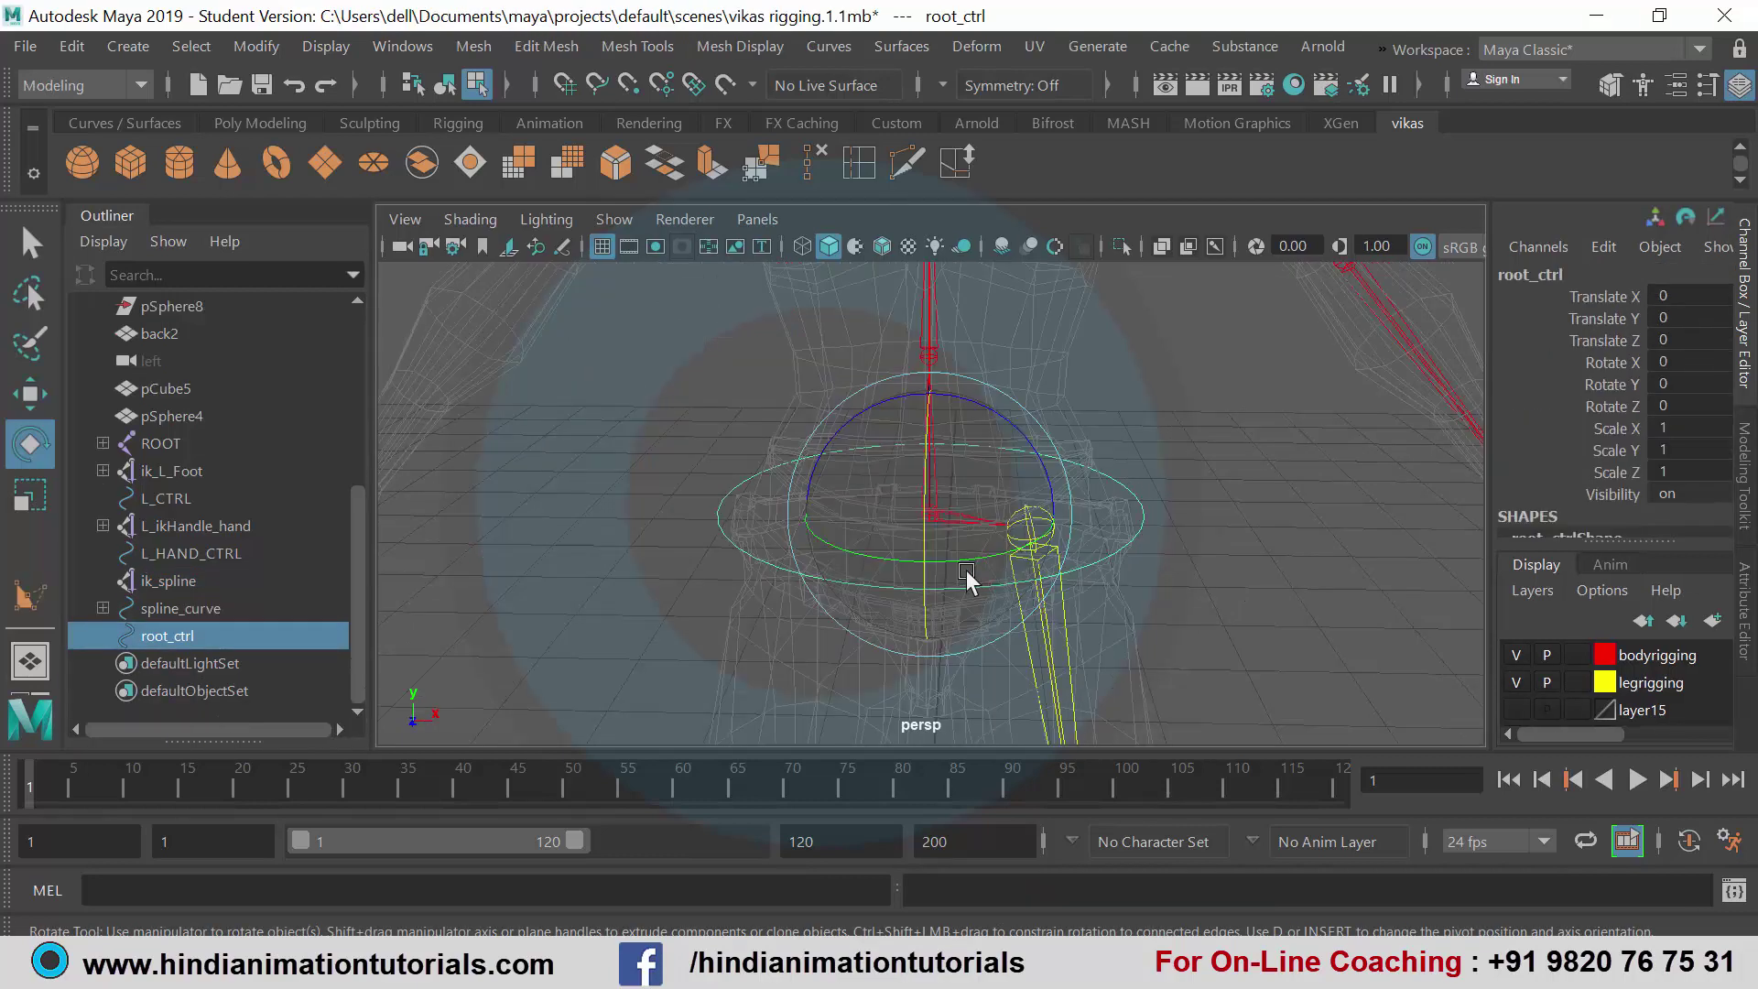
{"action": "mouse_move", "coordinate": [985, 592]}
{"action": "left_mouse_down", "text": "alt"}
{"action": "mouse_move", "coordinate": [877, 524]}
{"action": "mouse_move", "coordinate": [942, 553]}
{"action": "left_mouse_up", "text": "alt"}
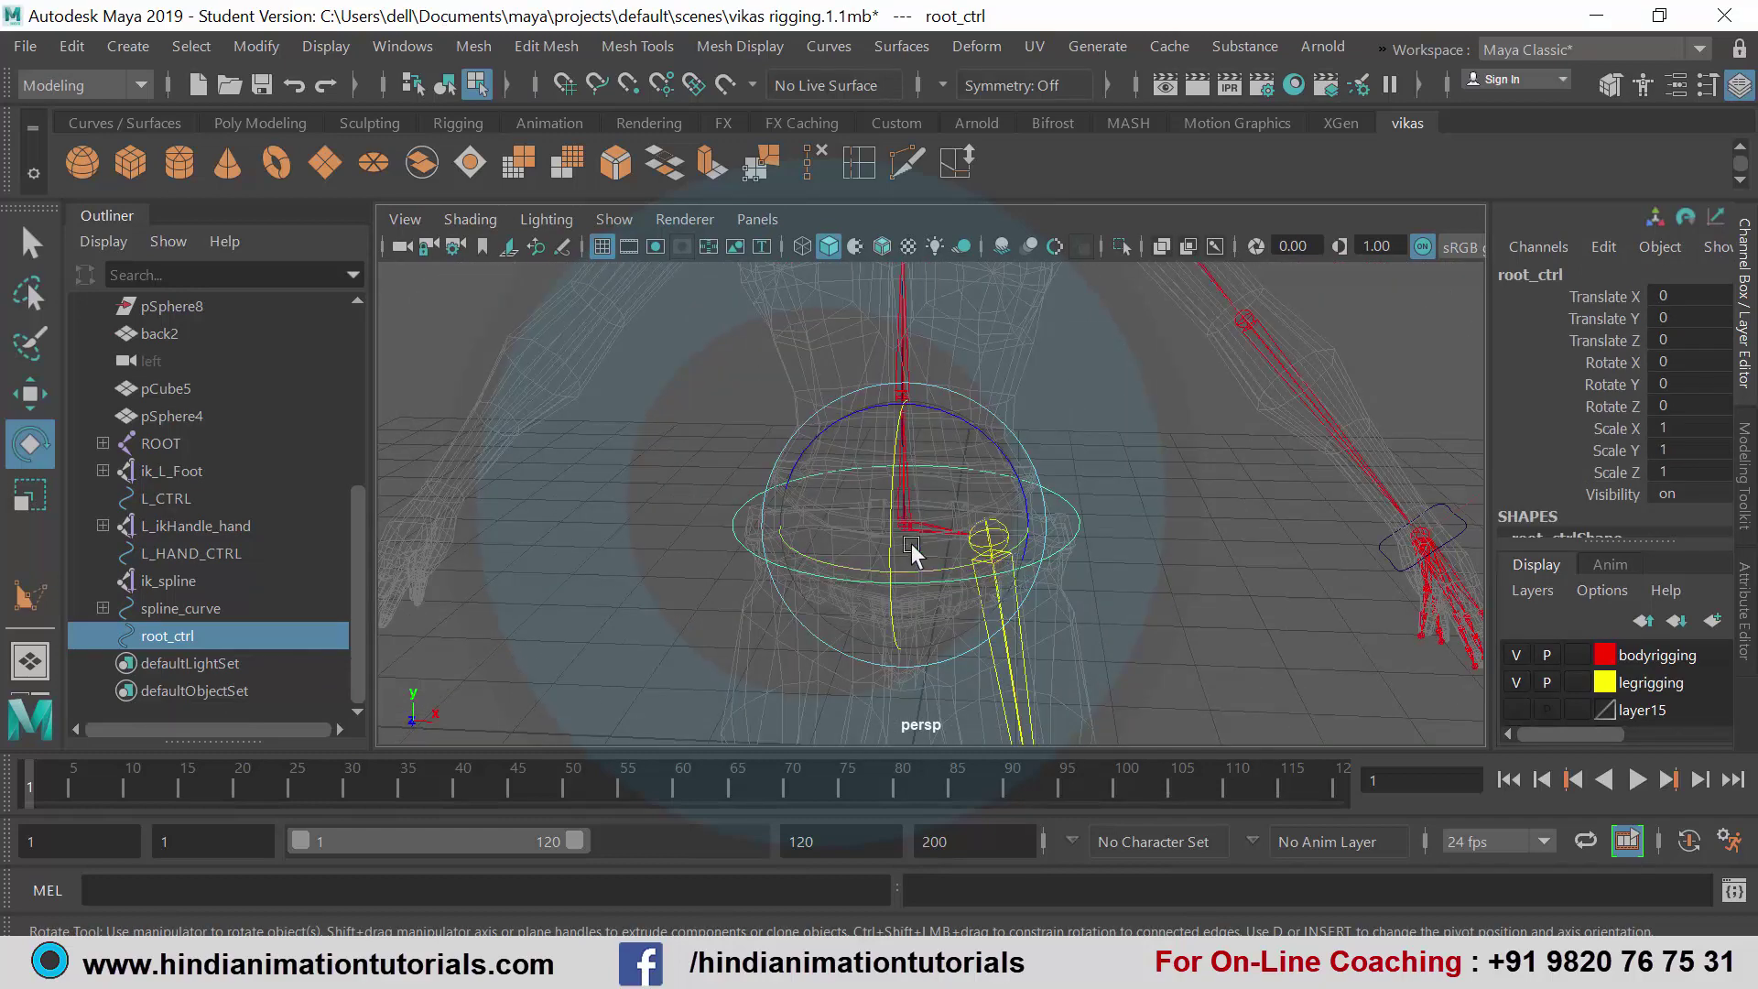
{"action": "left_click_drag", "start_coordinate": [892, 497], "coordinate": [912, 509]}
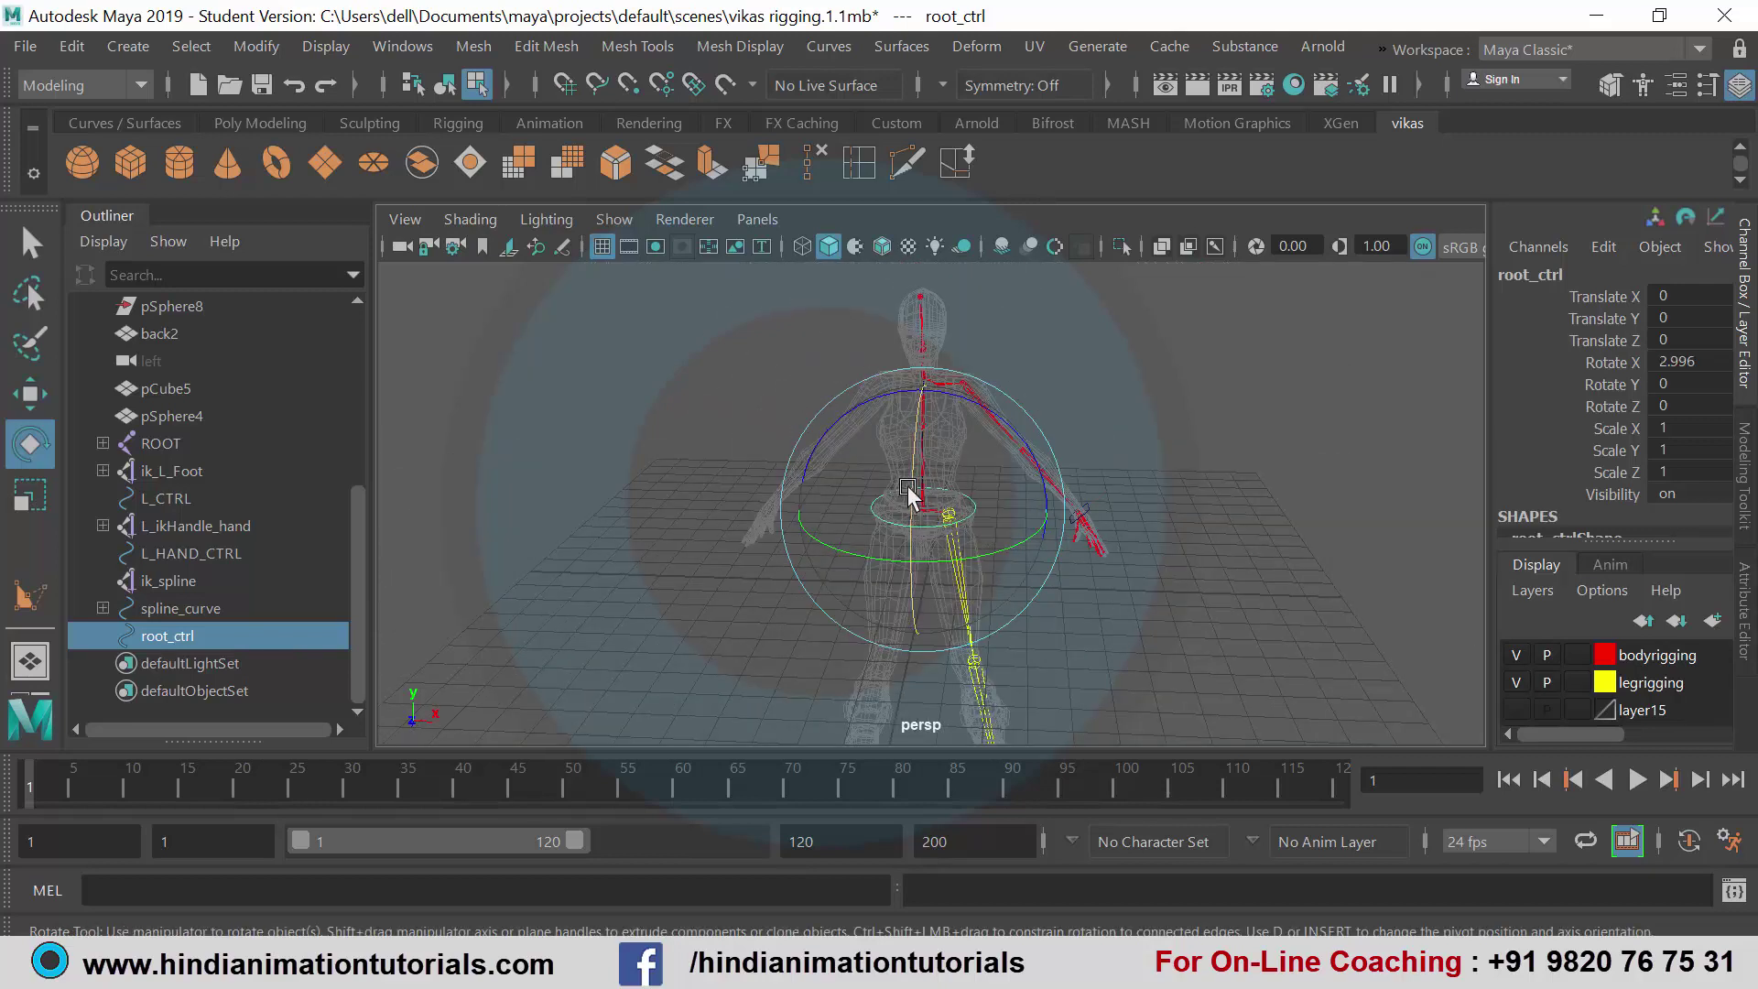
{"action": "left_click_drag", "start_coordinate": [912, 509], "coordinate": [855, 430]}
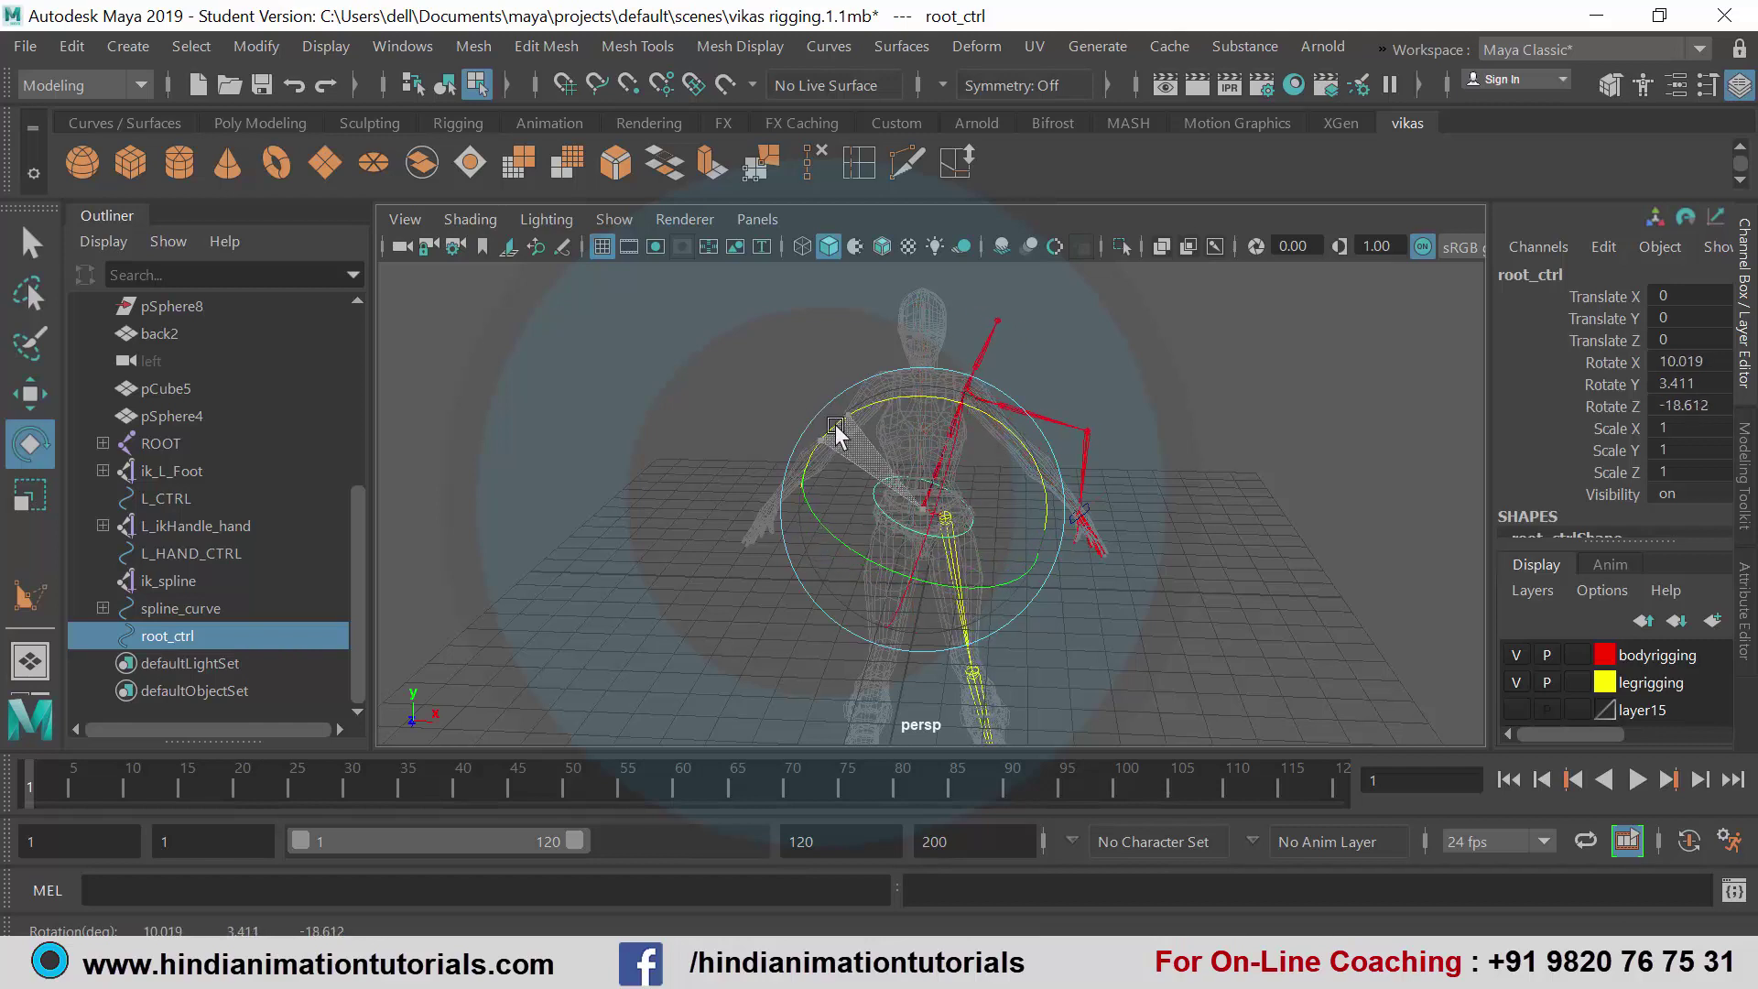
{"action": "left_click_drag", "start_coordinate": [854, 431], "coordinate": [821, 443]}
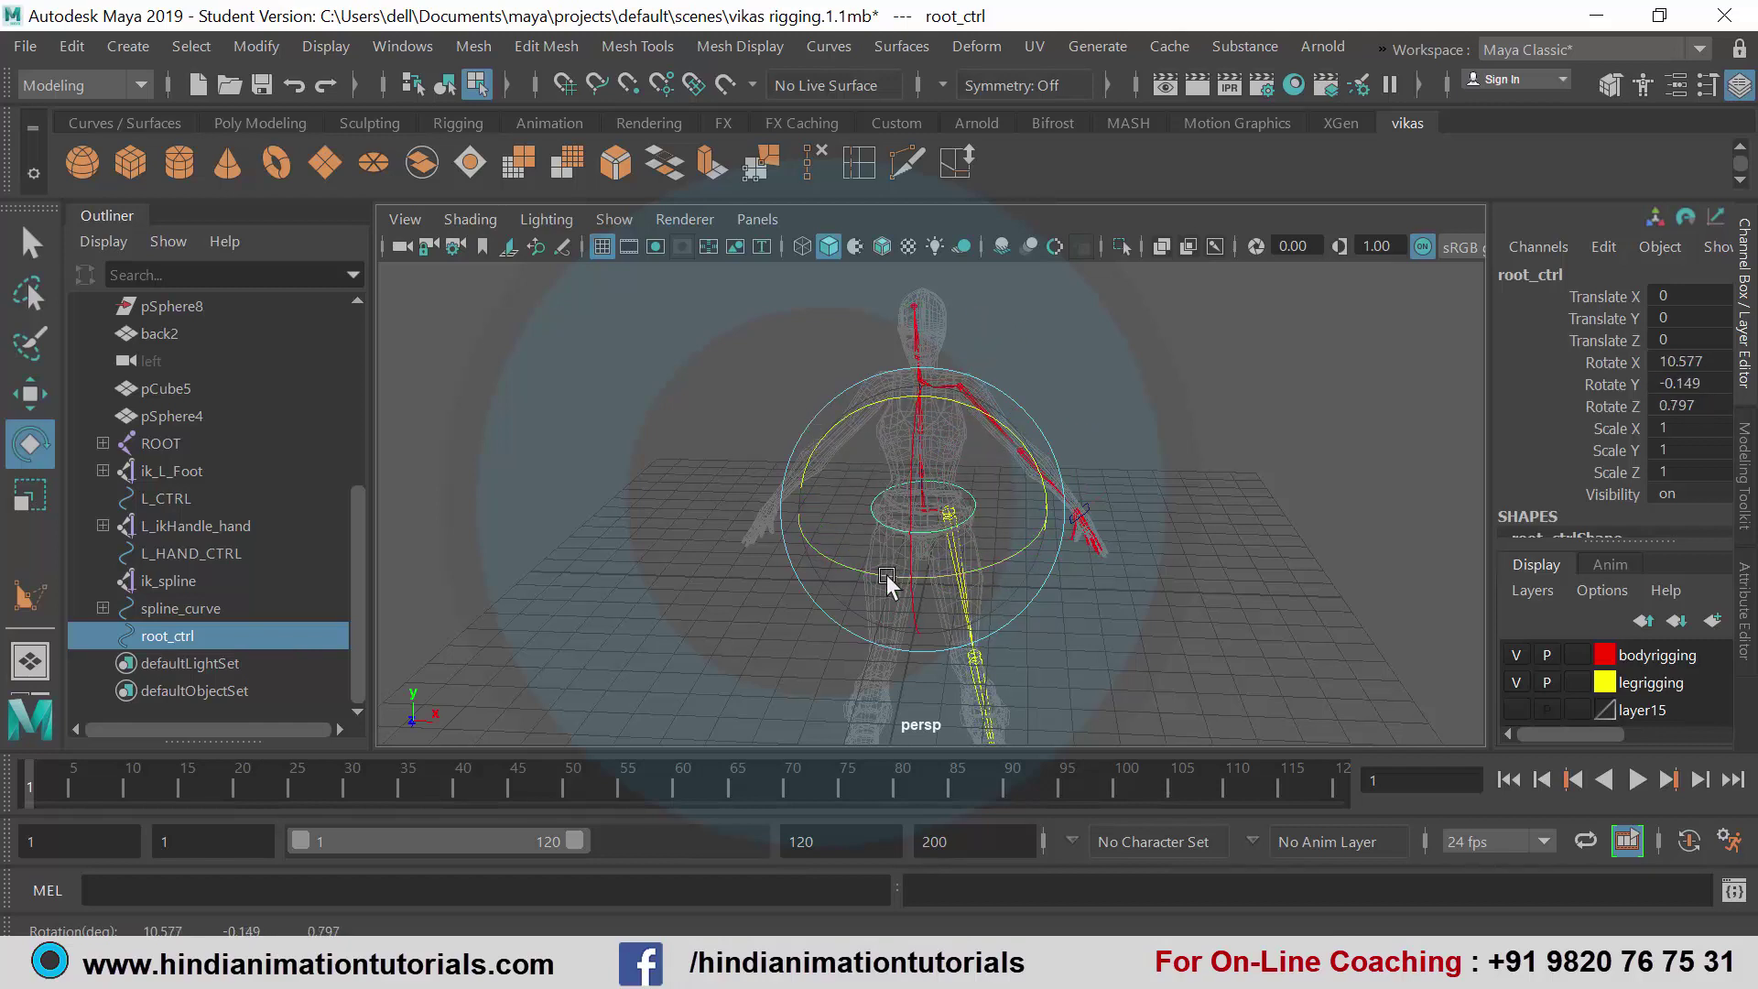
{"action": "mouse_move", "coordinate": [883, 574]}
{"action": "left_mouse_down"}
{"action": "mouse_move", "coordinate": [928, 579]}
{"action": "mouse_move", "coordinate": [836, 572]}
{"action": "left_mouse_up"}
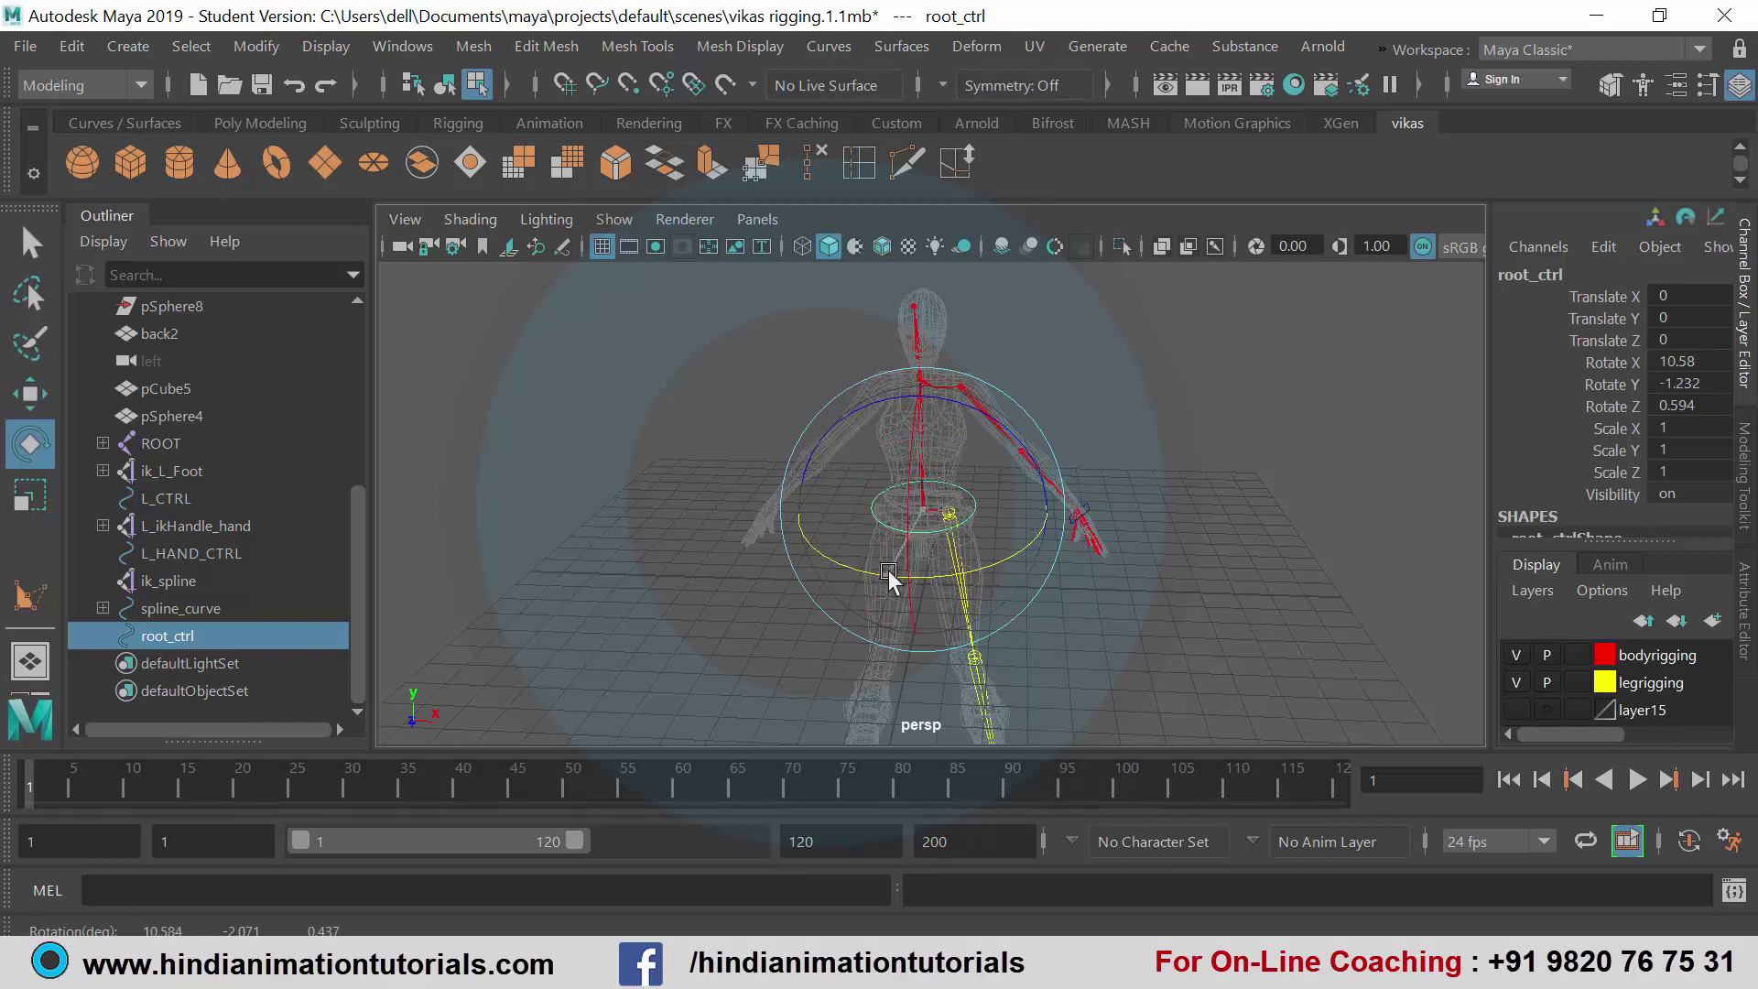
{"action": "left_click_drag", "start_coordinate": [836, 572], "coordinate": [849, 530]}
{"action": "left_click_drag", "start_coordinate": [802, 465], "coordinate": [1010, 540]}
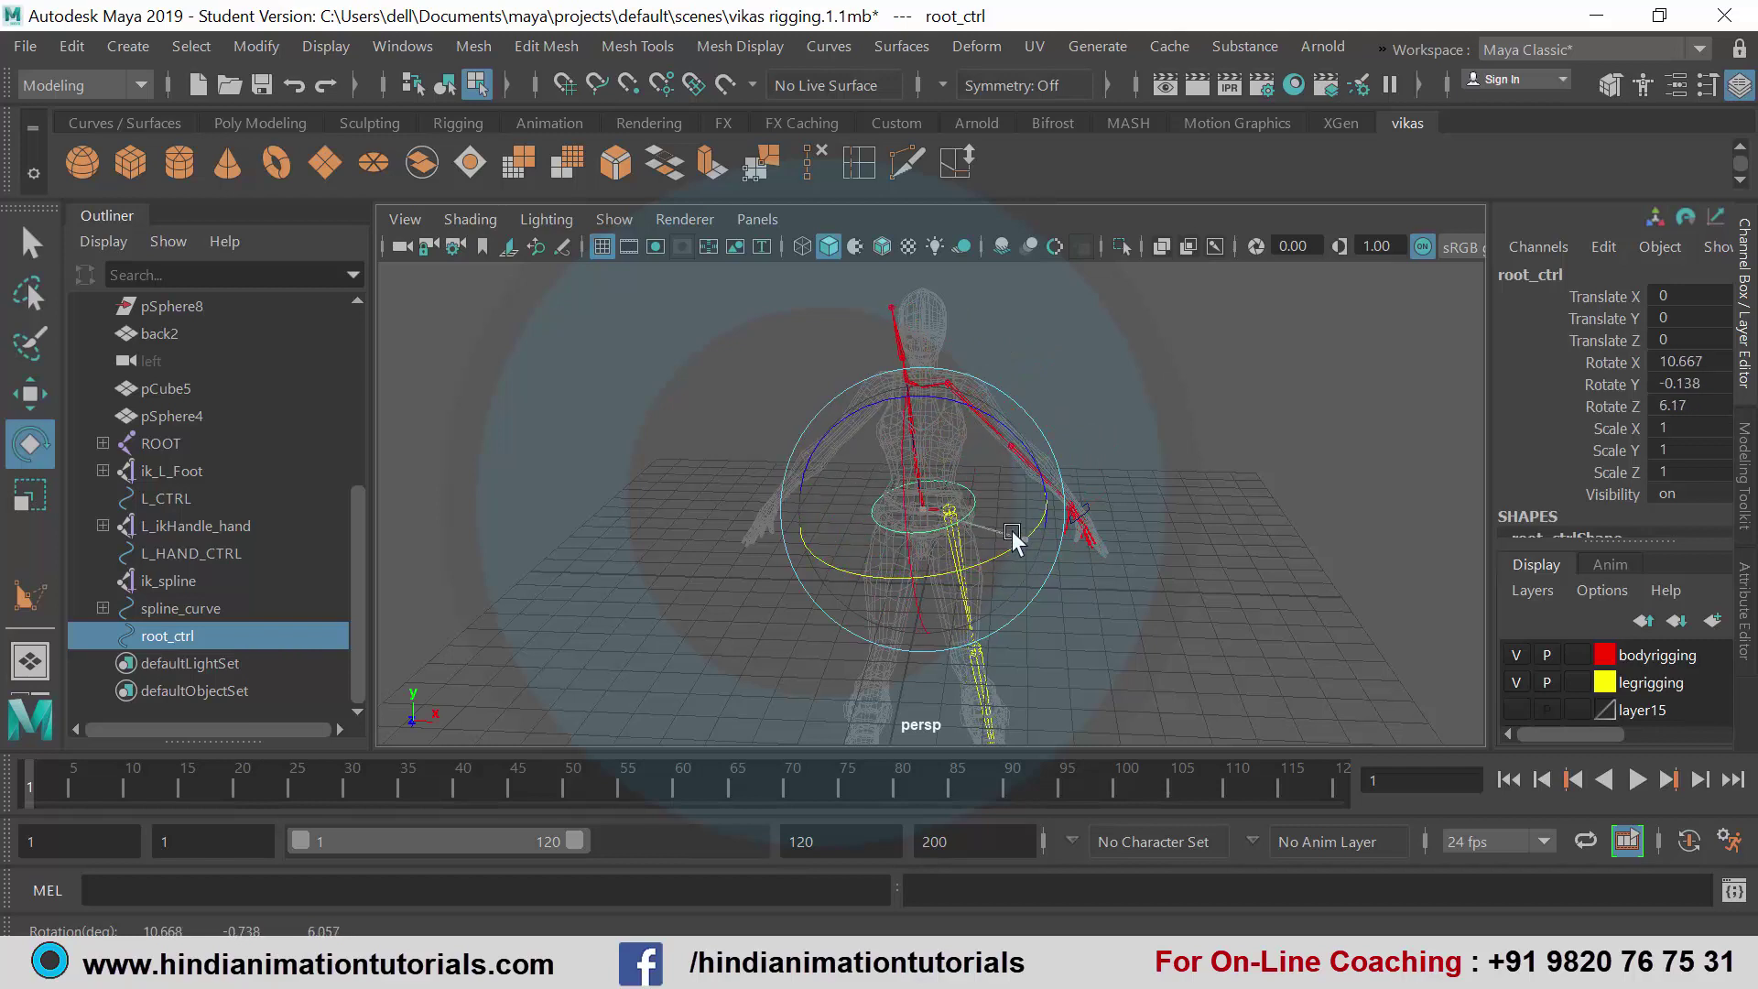
- Undo the test rotations so root_ctrl's rotation returns to 0
{"action": "key", "text": "ctrl+z"}
{"action": "key", "text": "ctrl+z"}
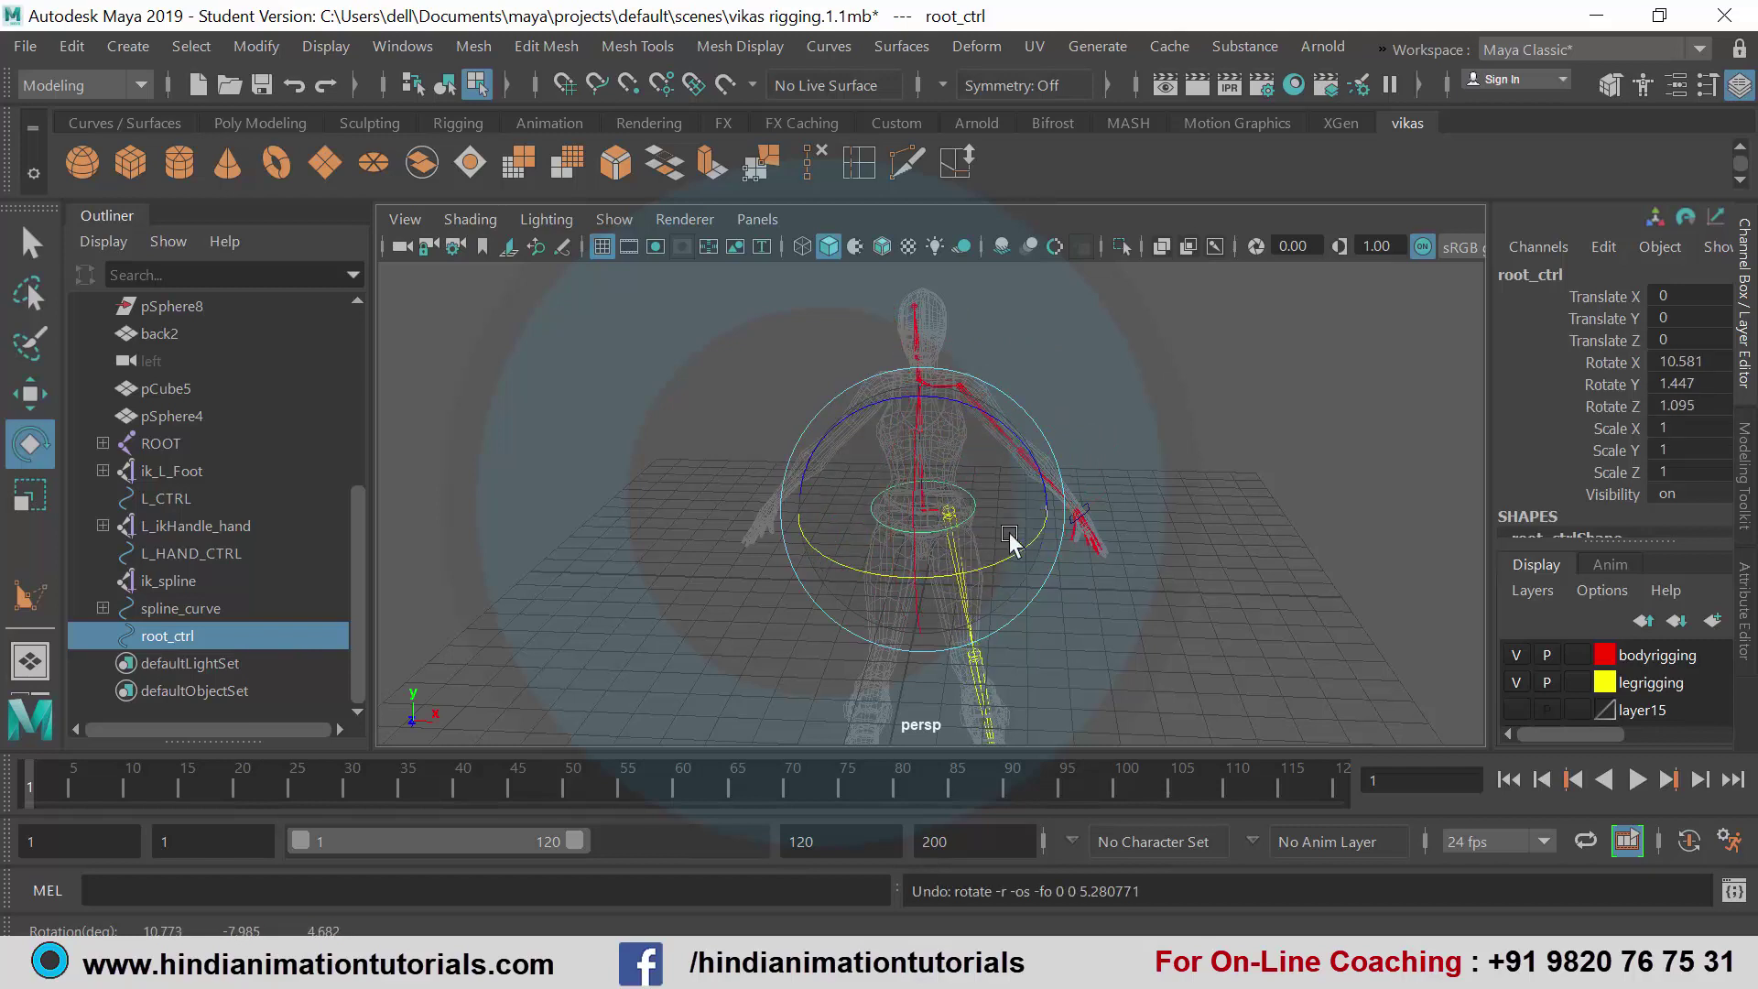
{"action": "key", "text": "ctrl+z"}
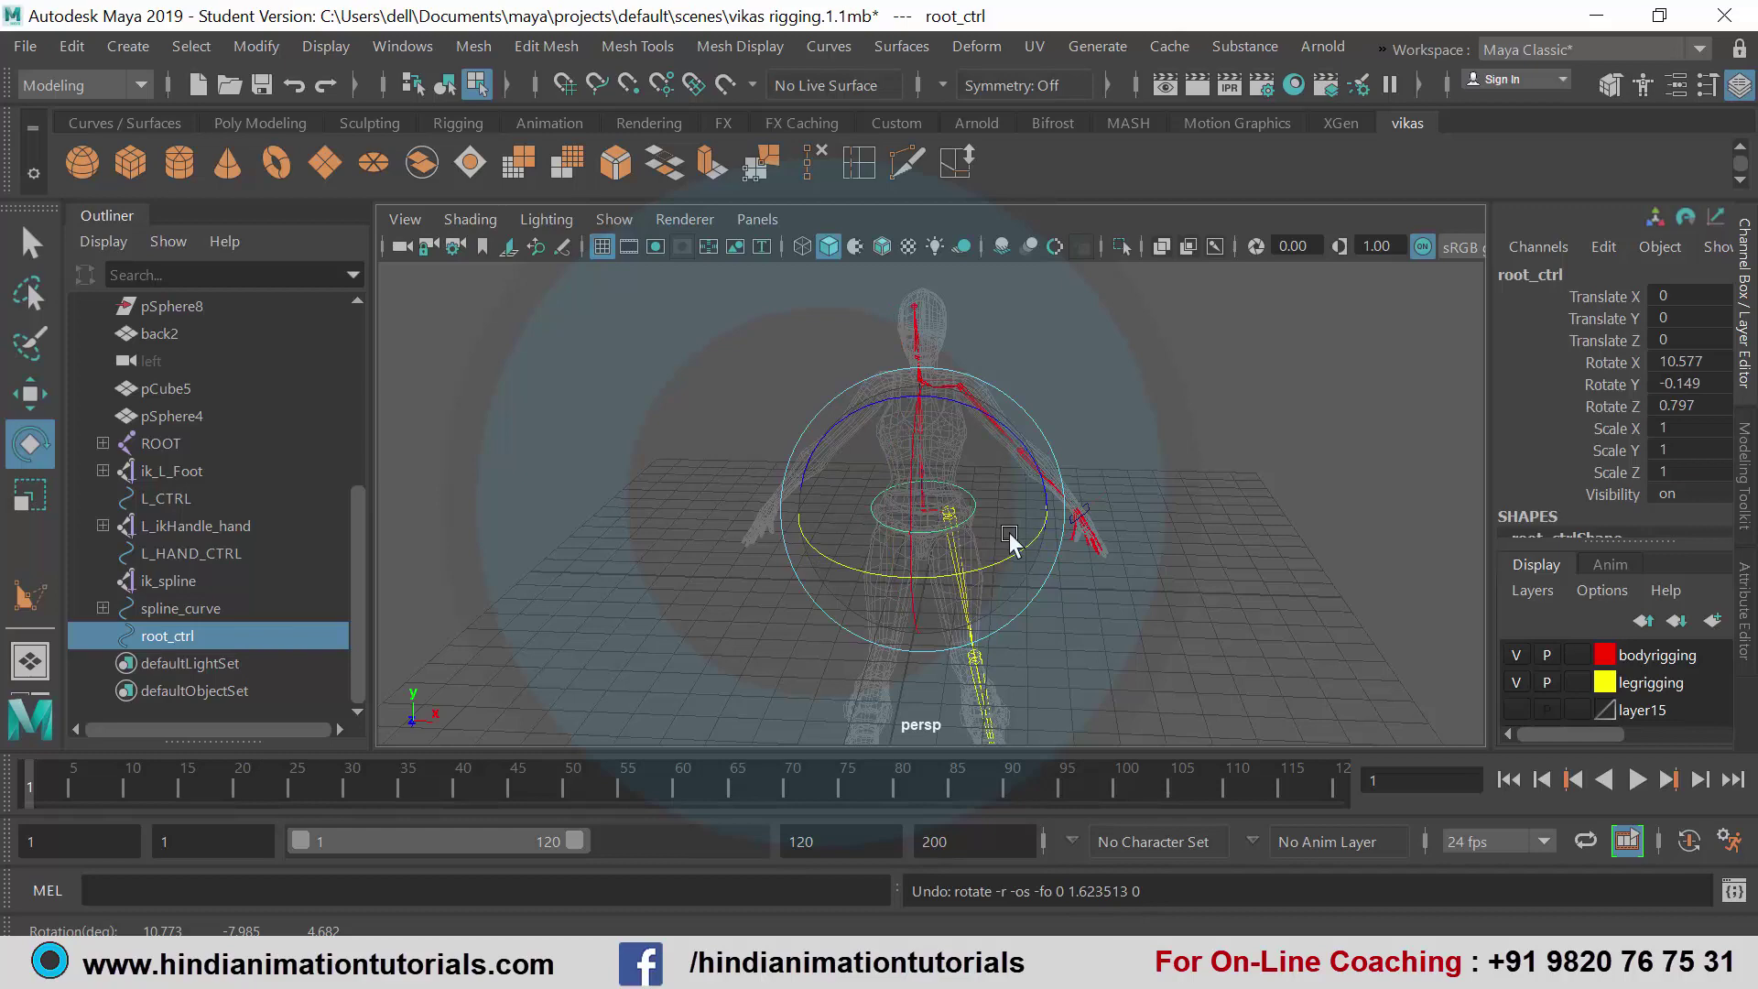
{"action": "key", "text": "ctrl+z"}
{"action": "left_click_drag", "start_coordinate": [1010, 540], "coordinate": [990, 538]}
{"action": "key", "text": "ctrl+z"}
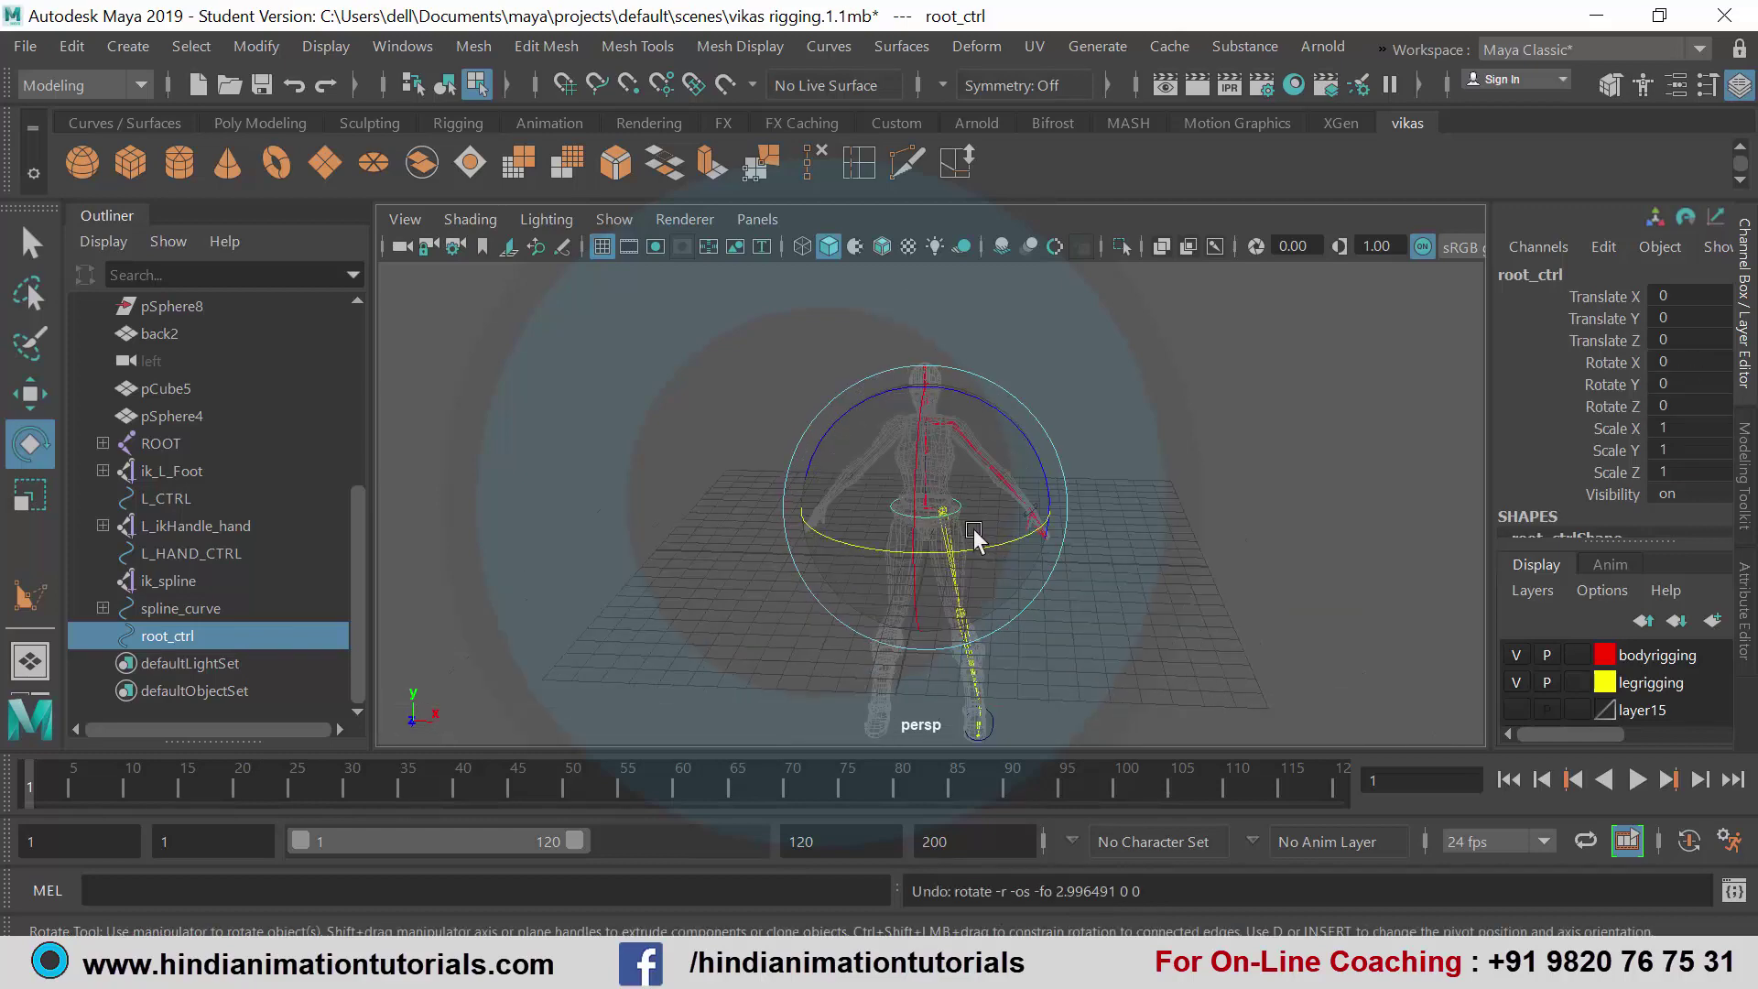
{"action": "scroll", "coordinate": [970, 533], "scroll_direction": "up", "scroll_amount": 2}
{"action": "scroll", "coordinate": [978, 539], "scroll_direction": "up", "scroll_amount": 3}
- Test-move root_ctrl downward along Y, then undo back to Translate Y 0
{"action": "key", "text": "w"}
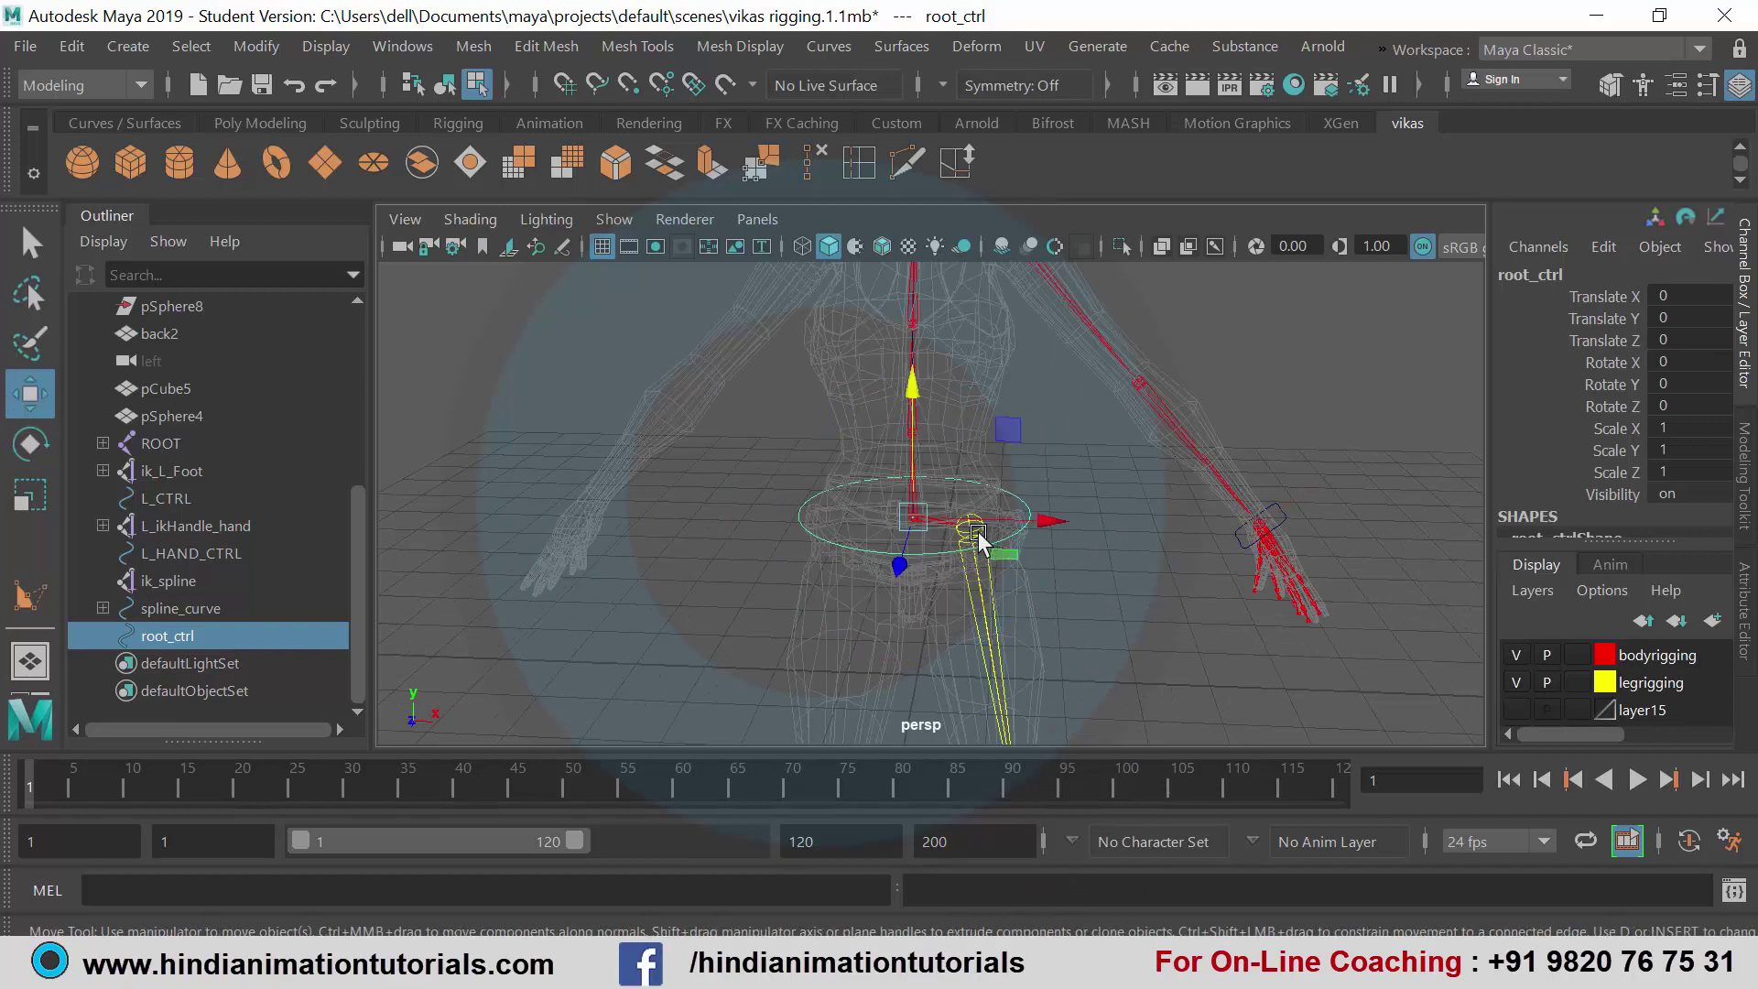
{"action": "left_click_drag", "start_coordinate": [910, 383], "coordinate": [896, 435]}
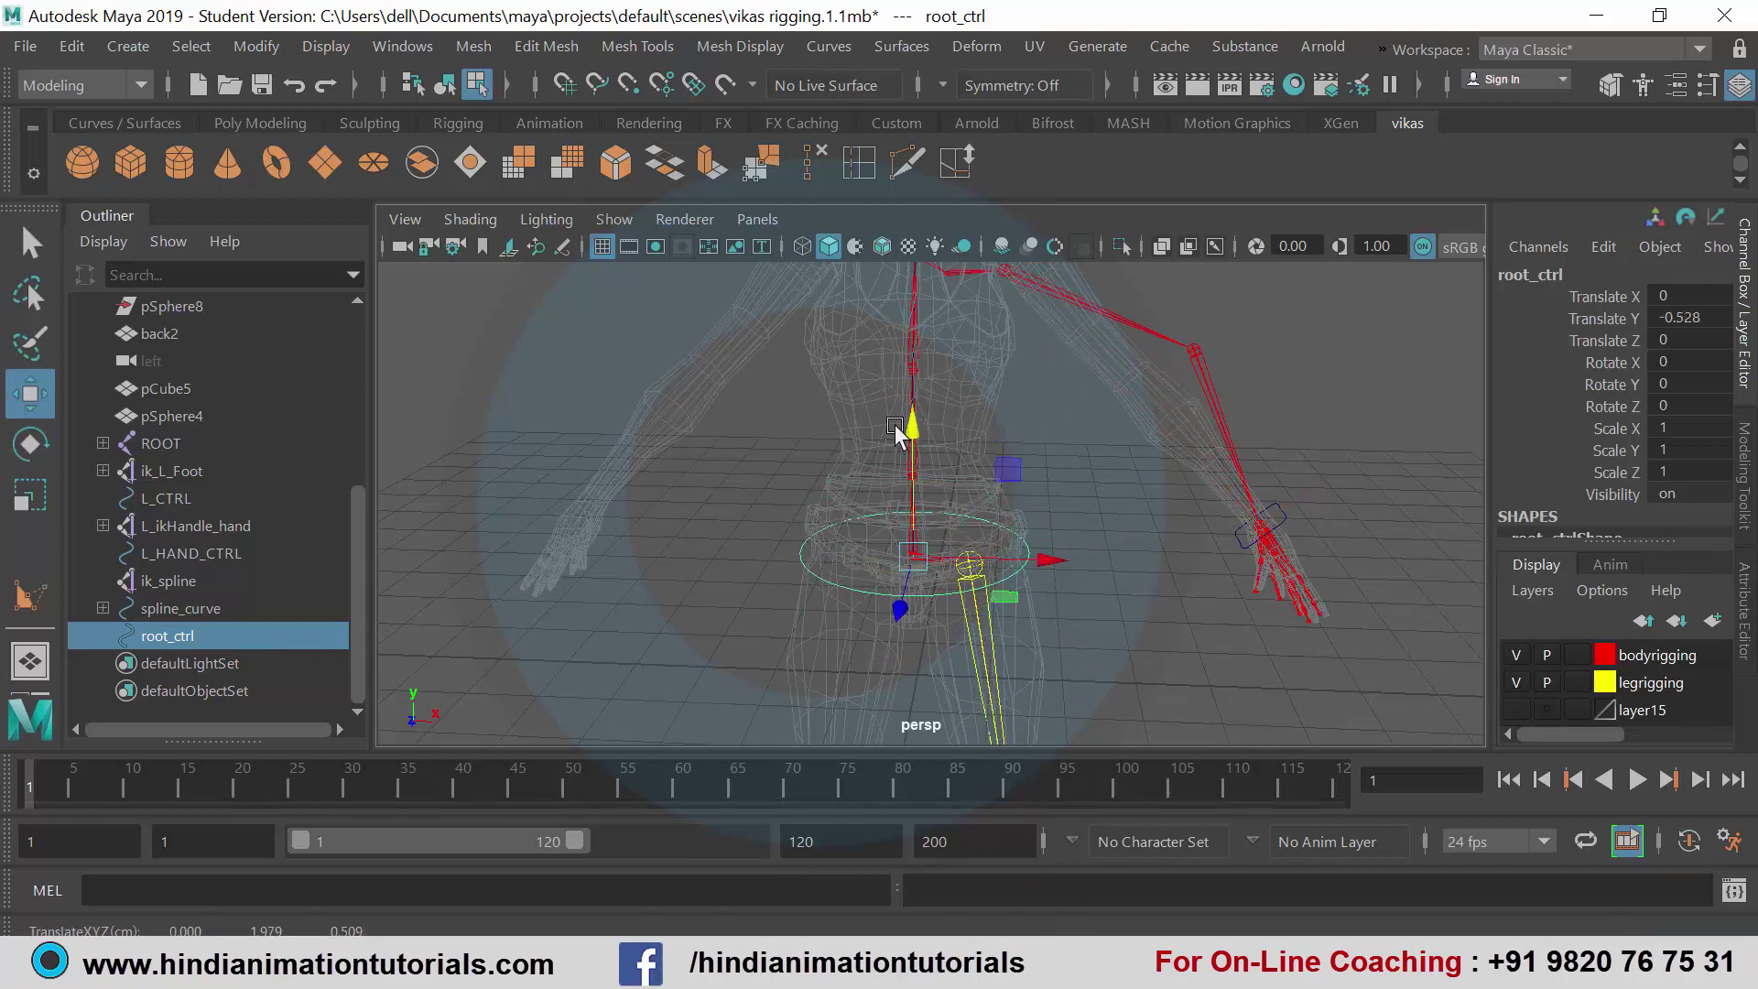
{"action": "key", "text": "ctrl+z"}
- Zoom in on the spine joints and clear the selection
{"action": "scroll", "coordinate": [973, 501], "scroll_direction": "down", "scroll_amount": 3}
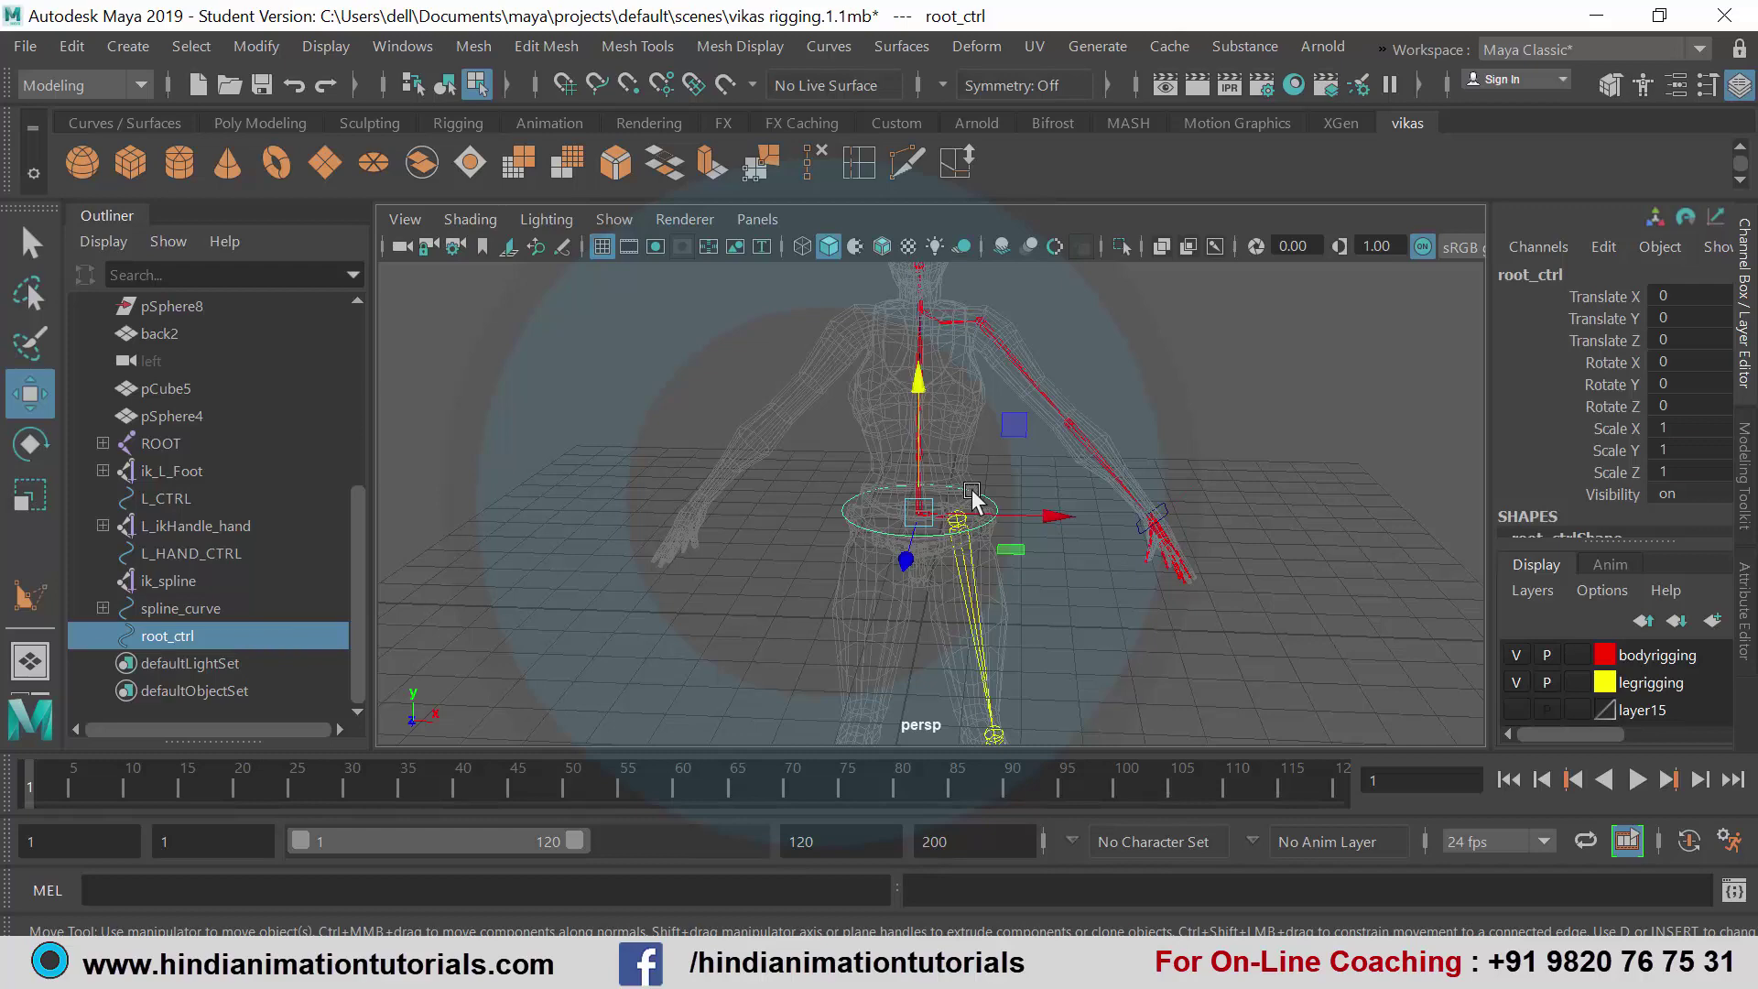
{"action": "scroll", "coordinate": [943, 573], "scroll_direction": "up", "scroll_amount": 2}
{"action": "scroll", "coordinate": [949, 527], "scroll_direction": "up", "scroll_amount": 3}
{"action": "scroll", "coordinate": [955, 628], "scroll_direction": "up", "scroll_amount": 3}
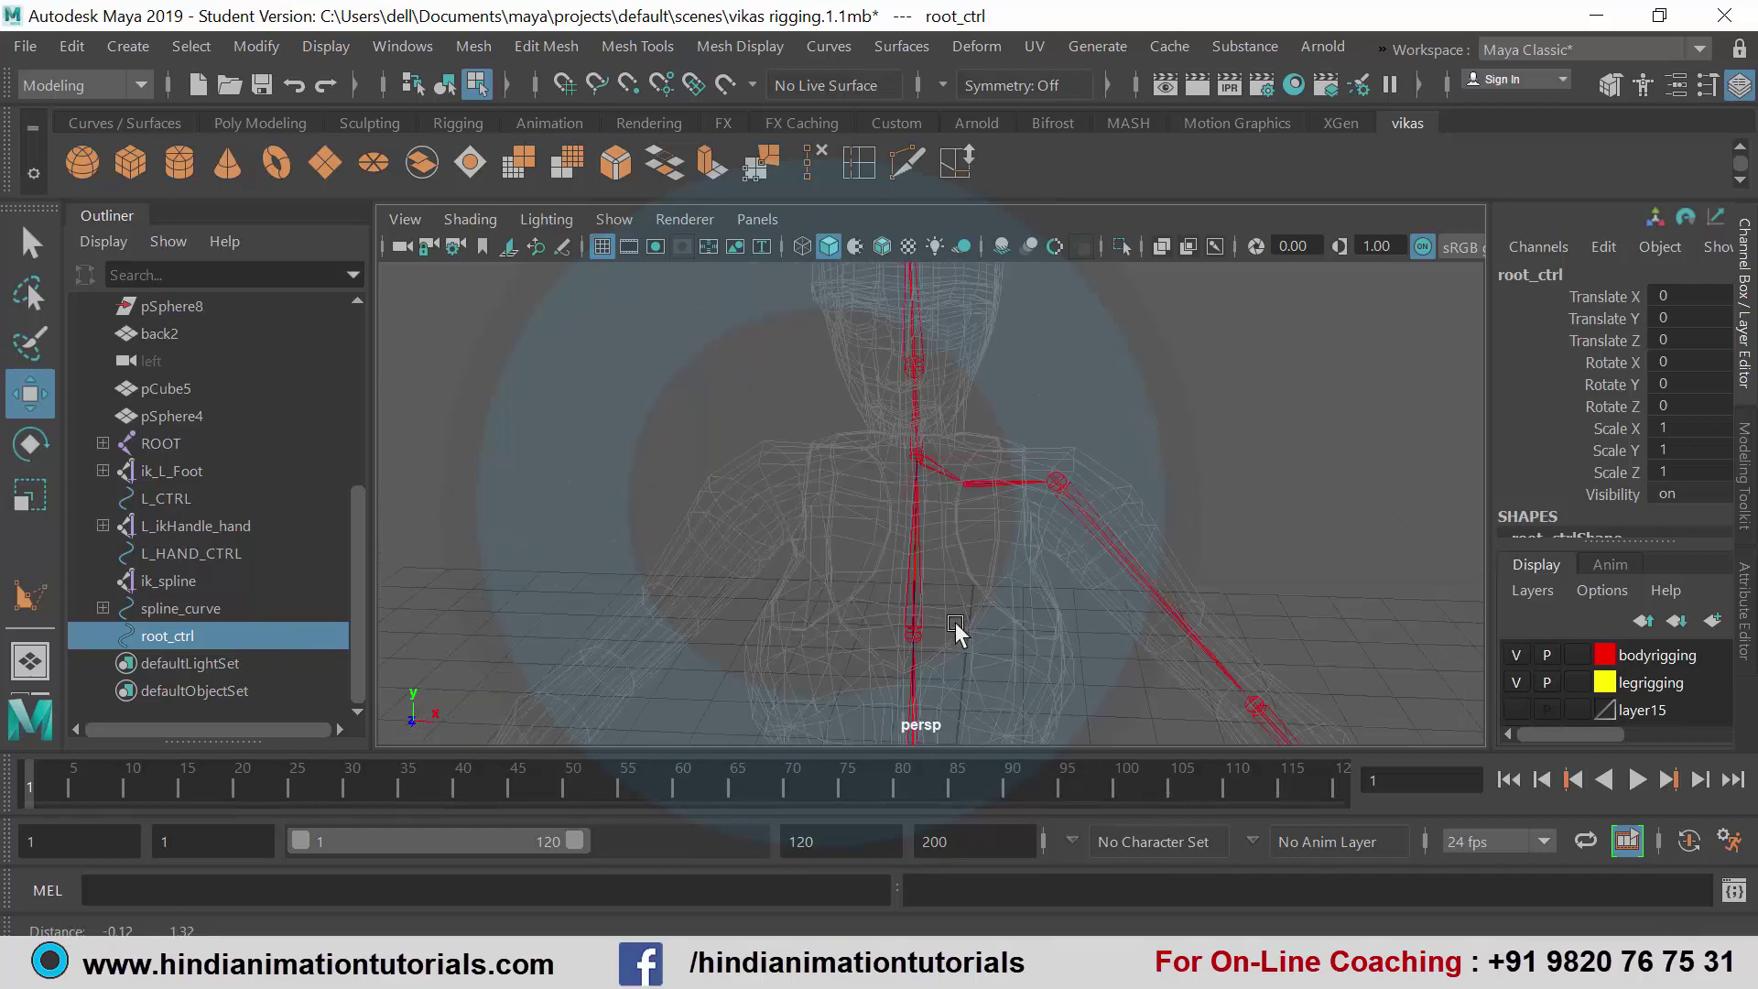
{"action": "scroll", "coordinate": [955, 629], "scroll_direction": "up", "scroll_amount": 3}
{"action": "scroll", "coordinate": [959, 625], "scroll_direction": "up", "scroll_amount": 2}
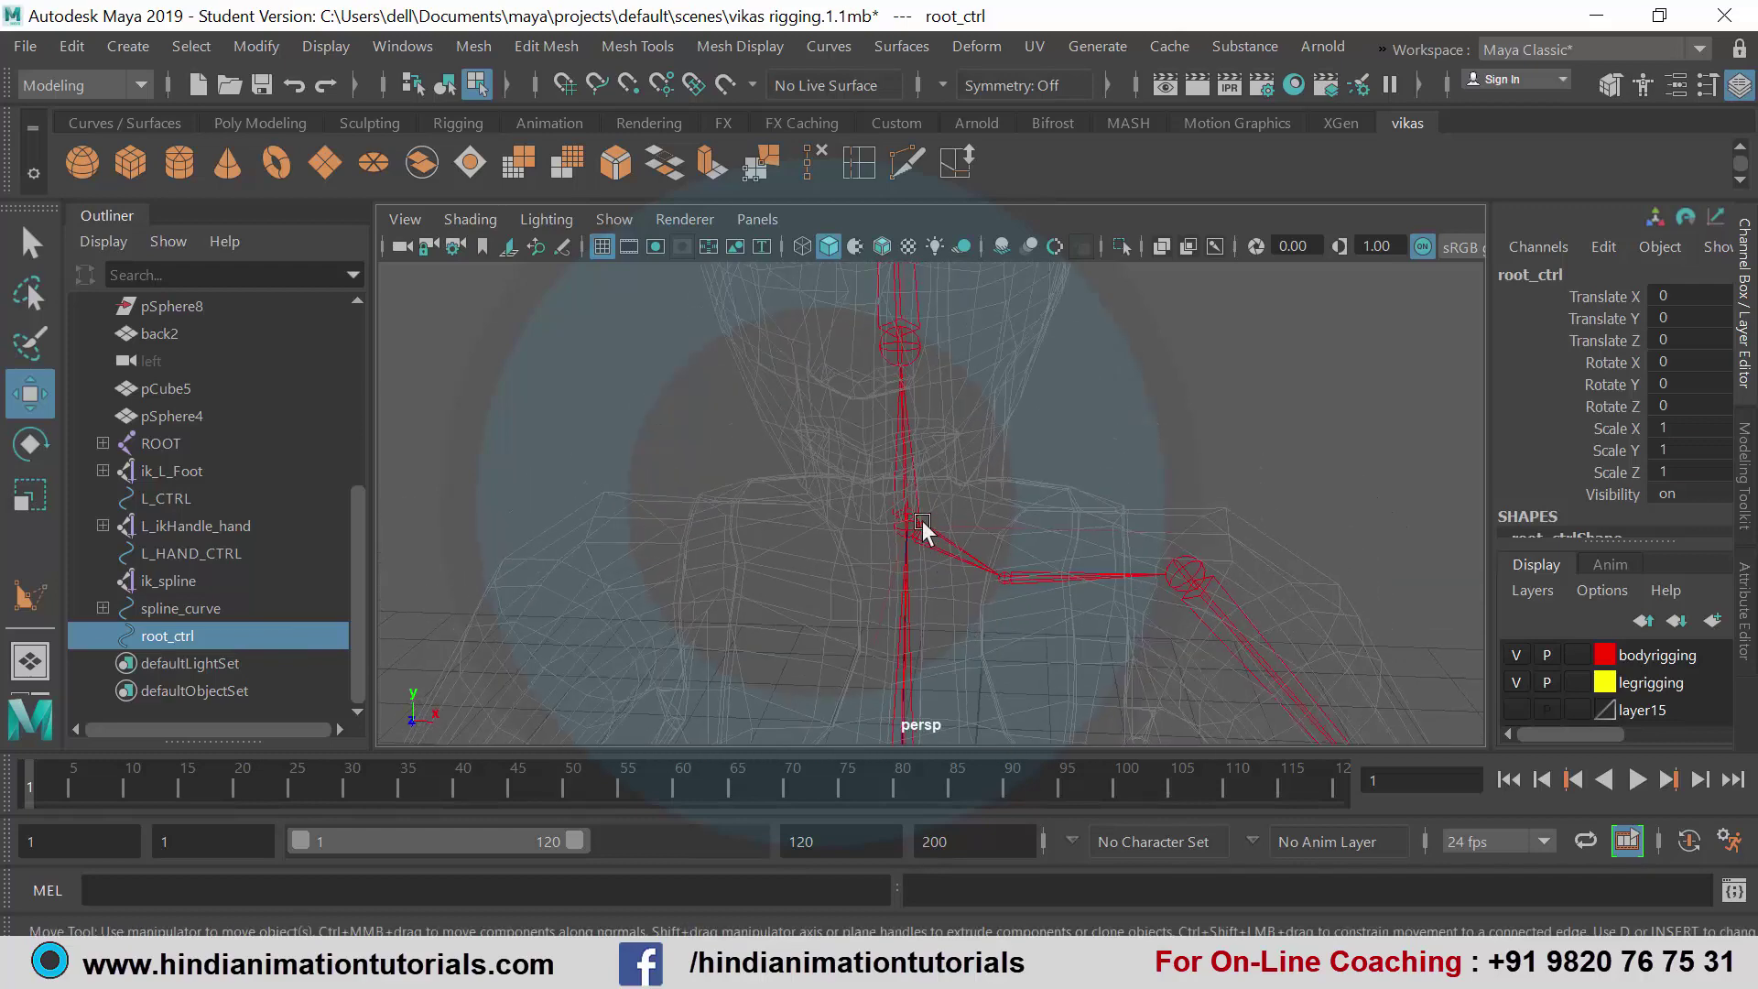
{"action": "left_click", "coordinate": [900, 358]}
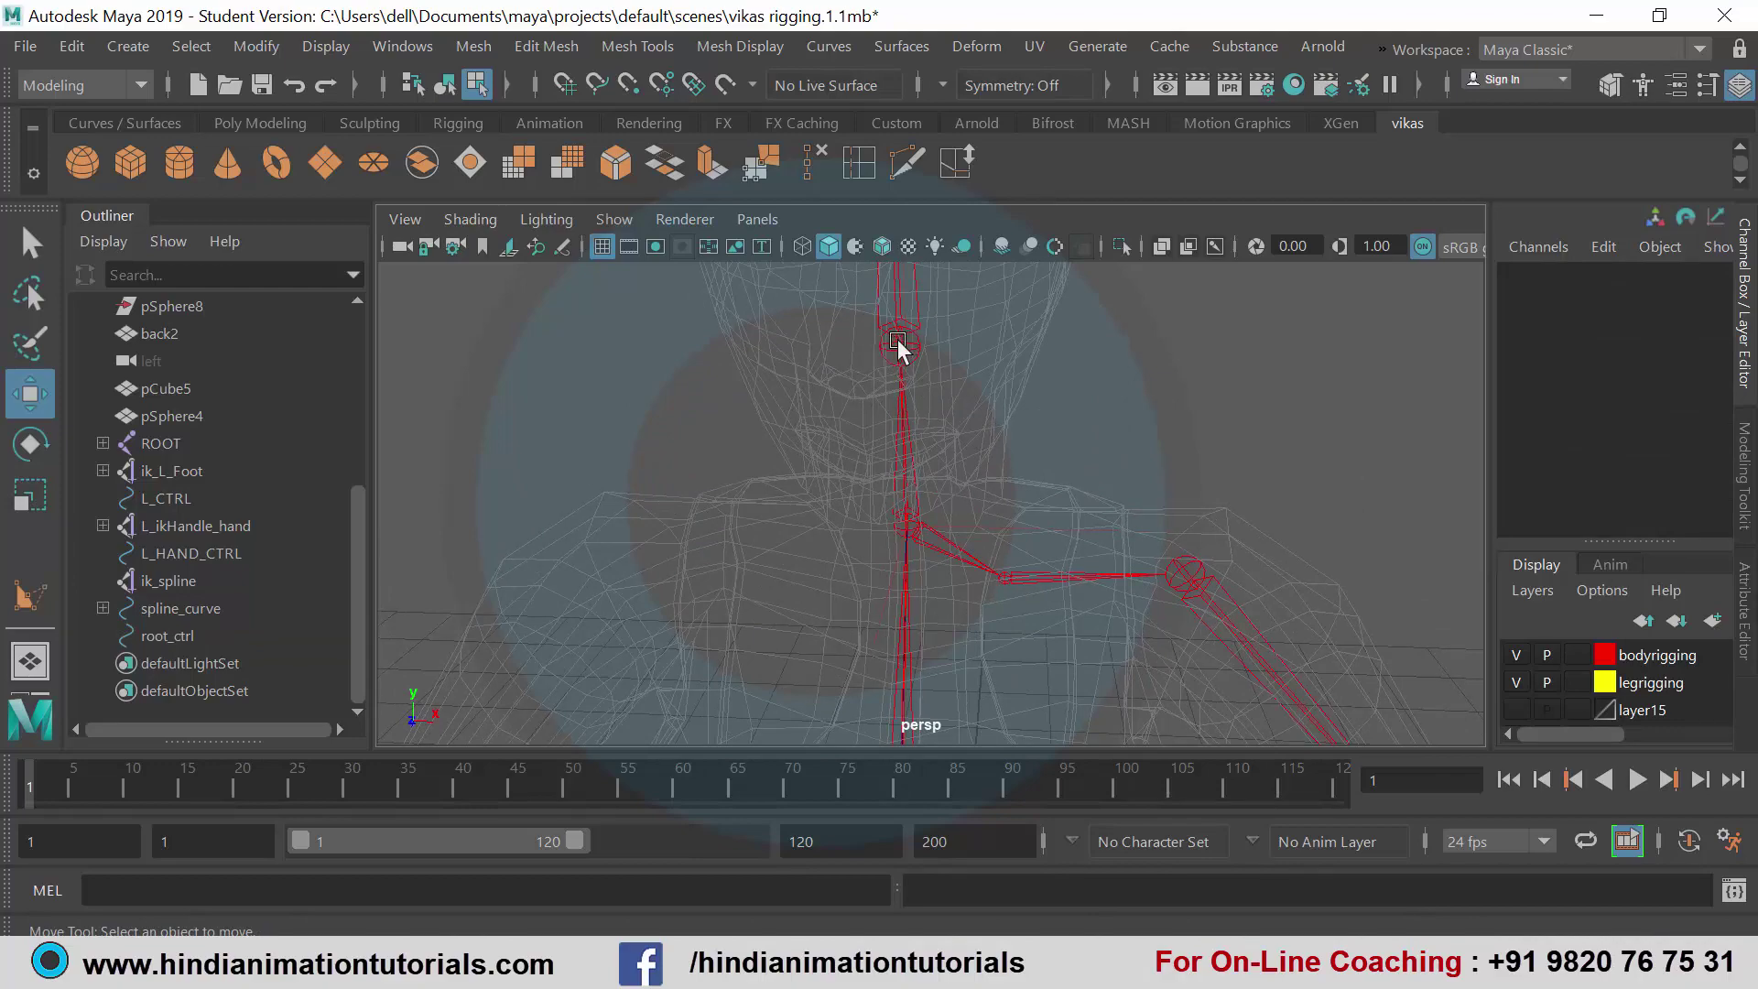